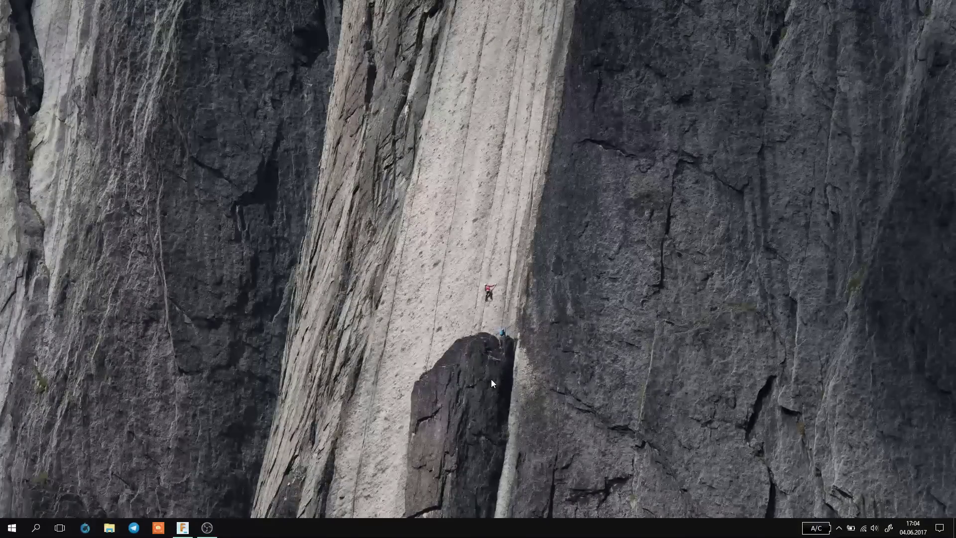
Bring the Fusion 360 window up from the Windows taskbar.
click(188, 530)
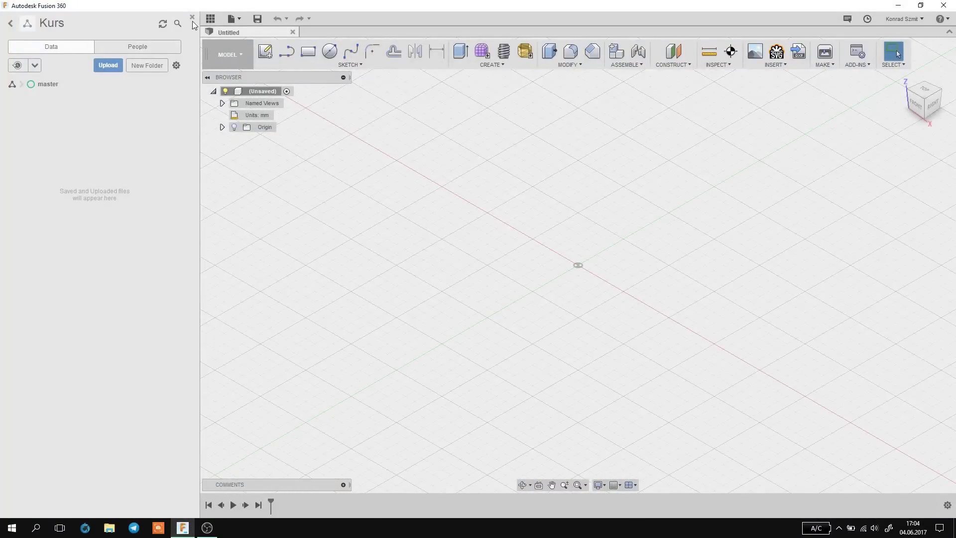
Hide the Data Panel and zoom and pan the empty design around the origin.
click(192, 18)
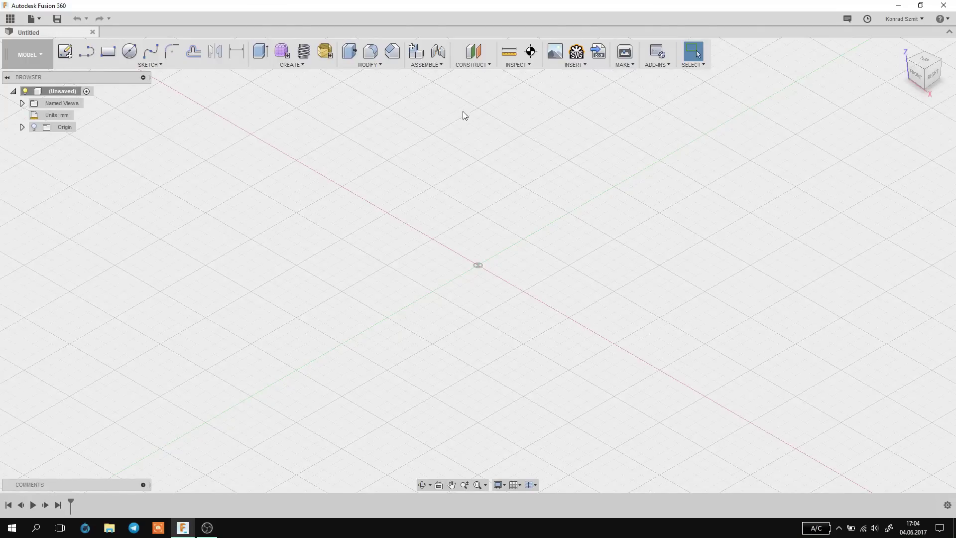
scroll(515, 234, up, 3)
mouse_move(525, 254)
middle_down()
mouse_move(485, 261)
mouse_move(489, 277)
middle_up()
click(150, 64)
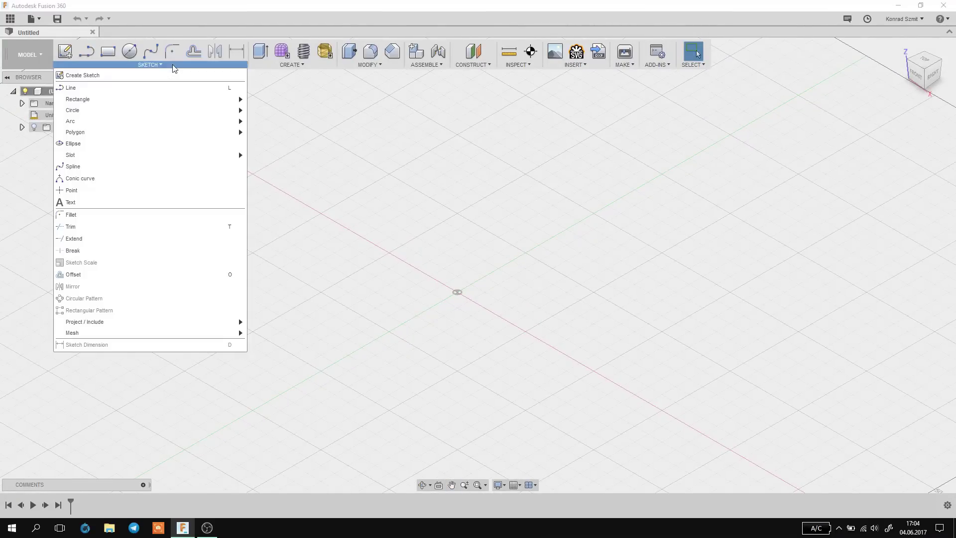
click(275, 258)
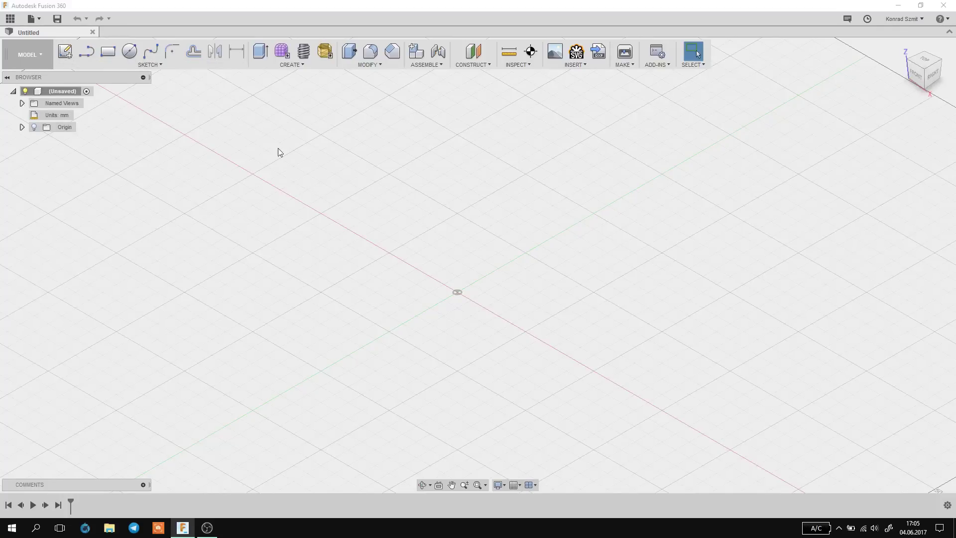
middle_drag(478, 292, 496, 279)
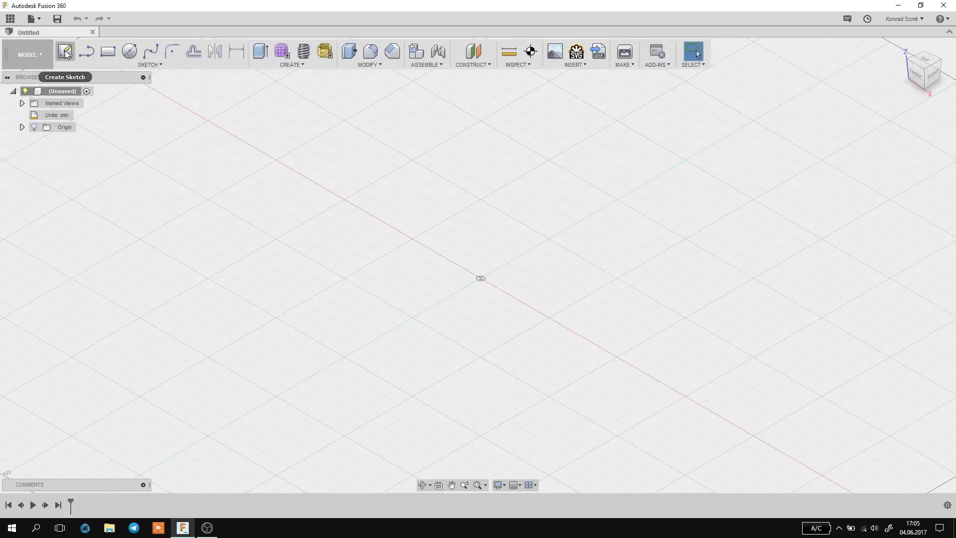
Start Create Sketch from the SKETCH tools to show the origin planes.
click(158, 65)
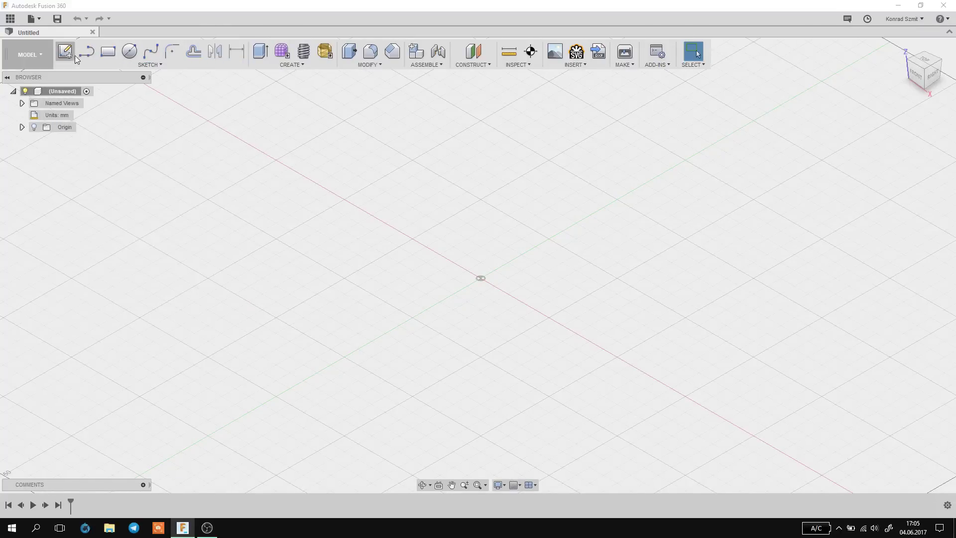
click(69, 53)
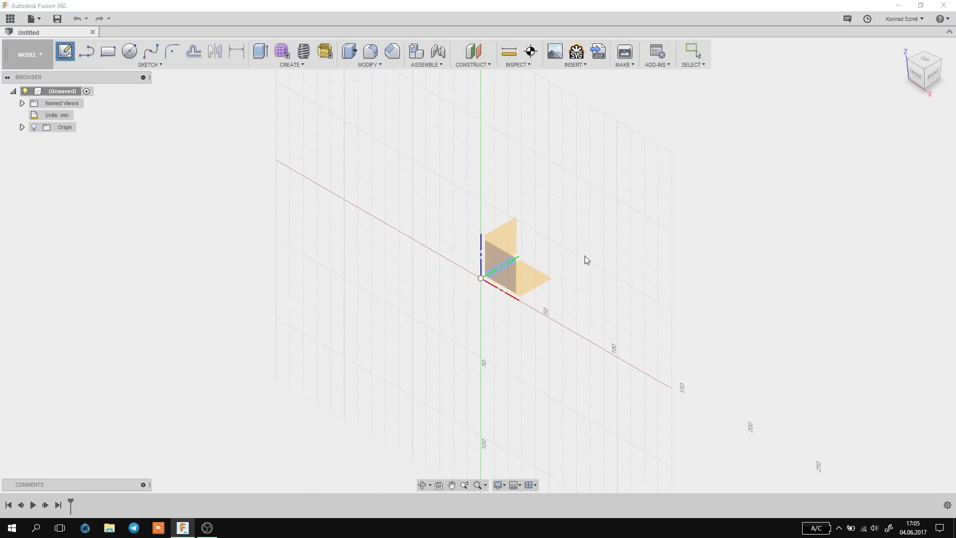
Place the sketch on the XY ground plane, orbit with the ViewCube, then return to Top view.
click(538, 280)
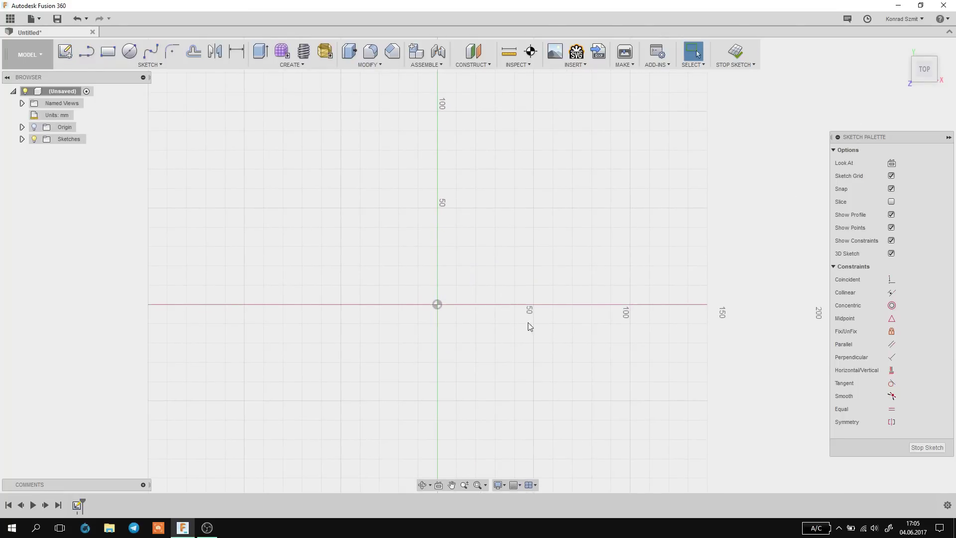
shift+middle_drag(530, 310, 504, 271)
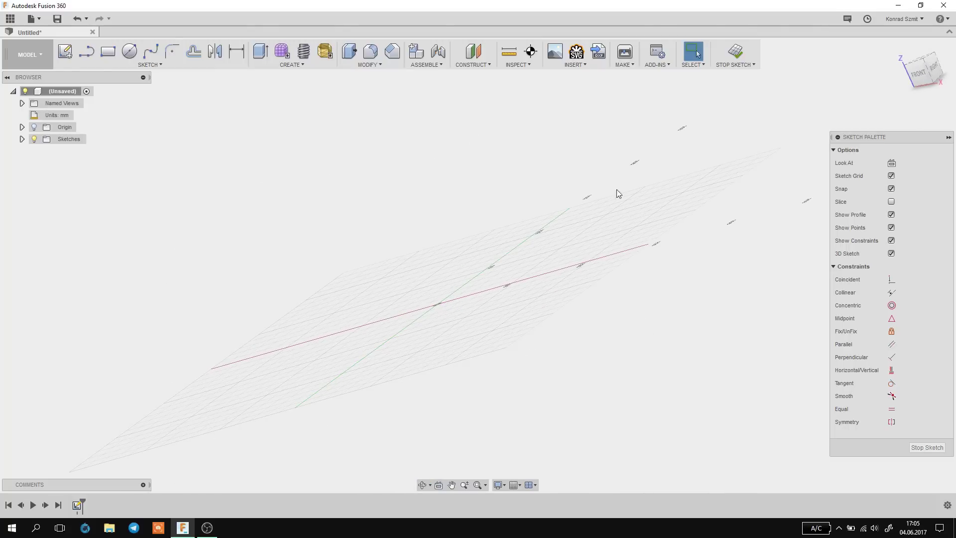
click(929, 63)
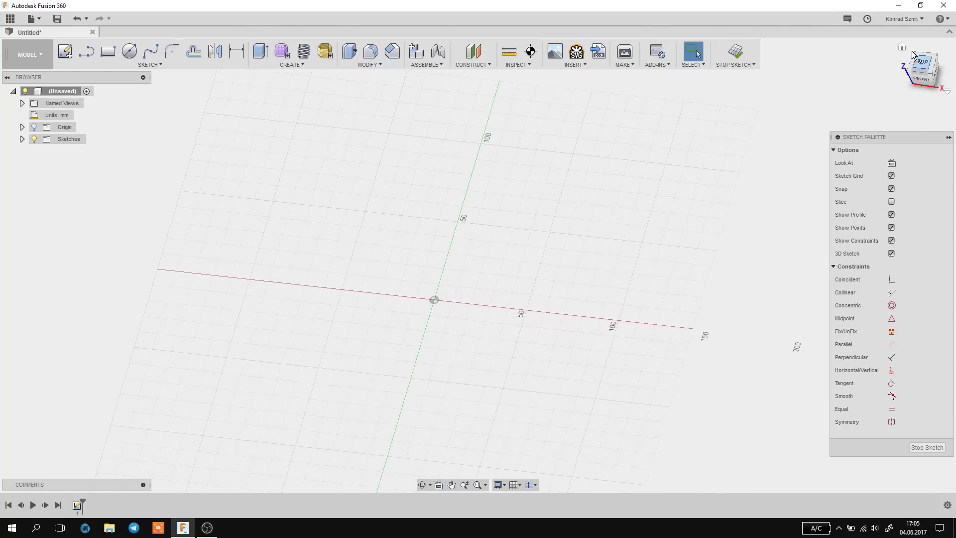
click(923, 63)
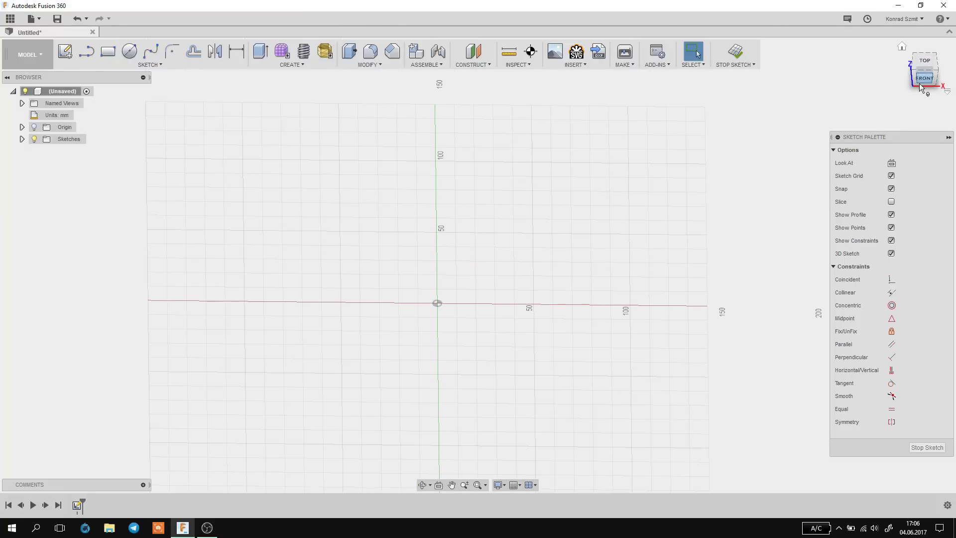
click(926, 82)
drag(924, 58, 922, 82)
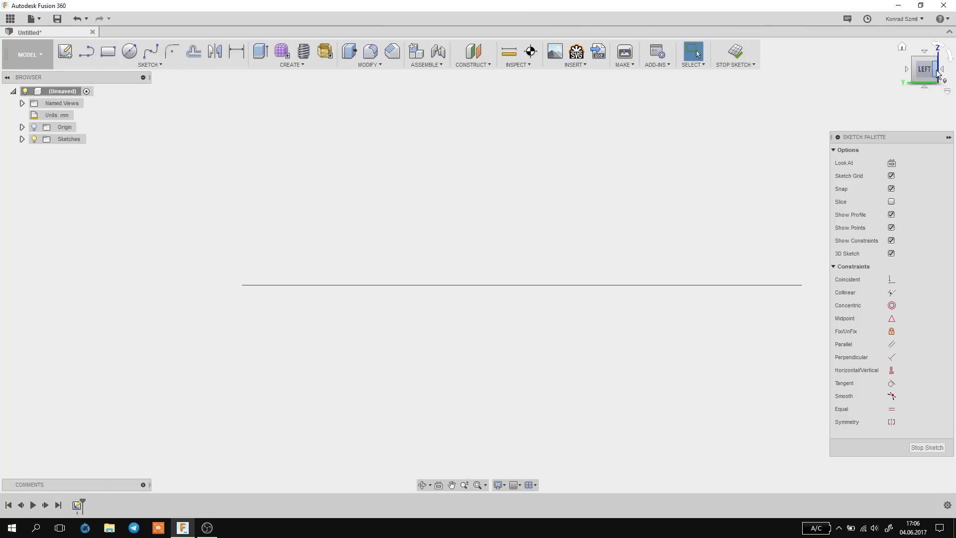
shift+middle_drag(477, 265, 498, 278)
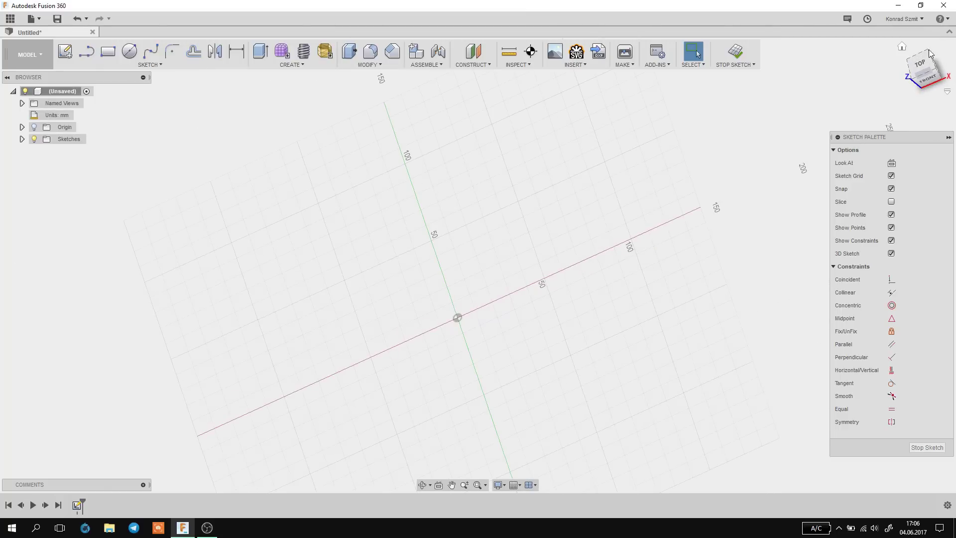
click(919, 61)
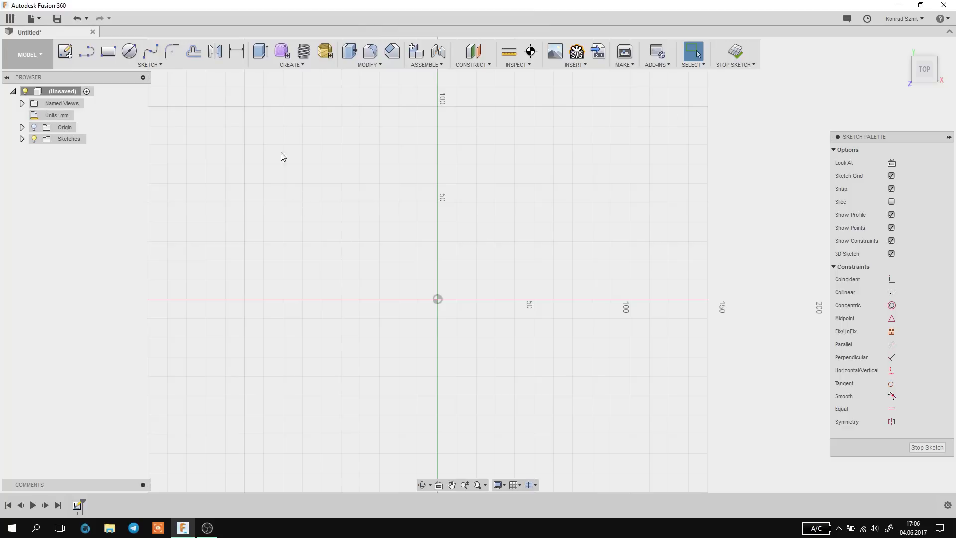
click(172, 66)
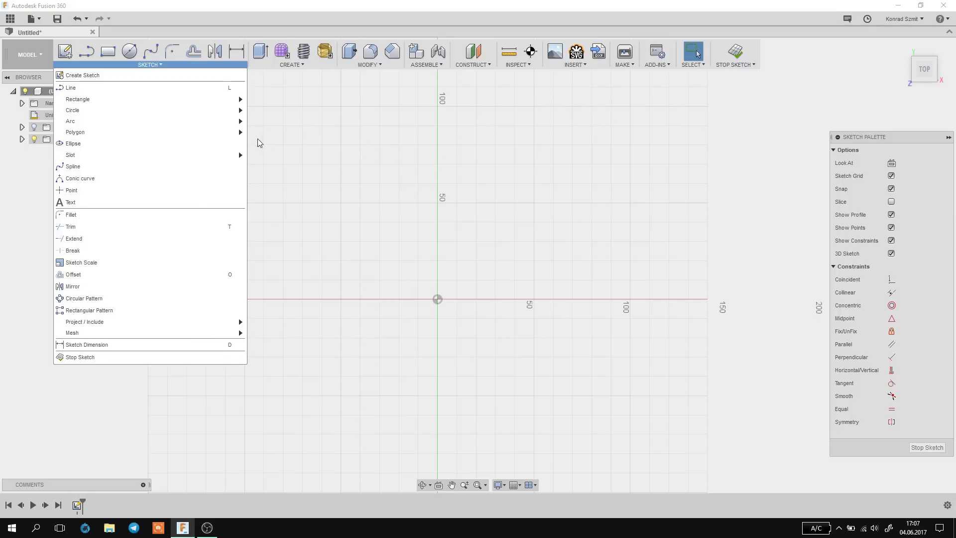
mouse_move(78, 100)
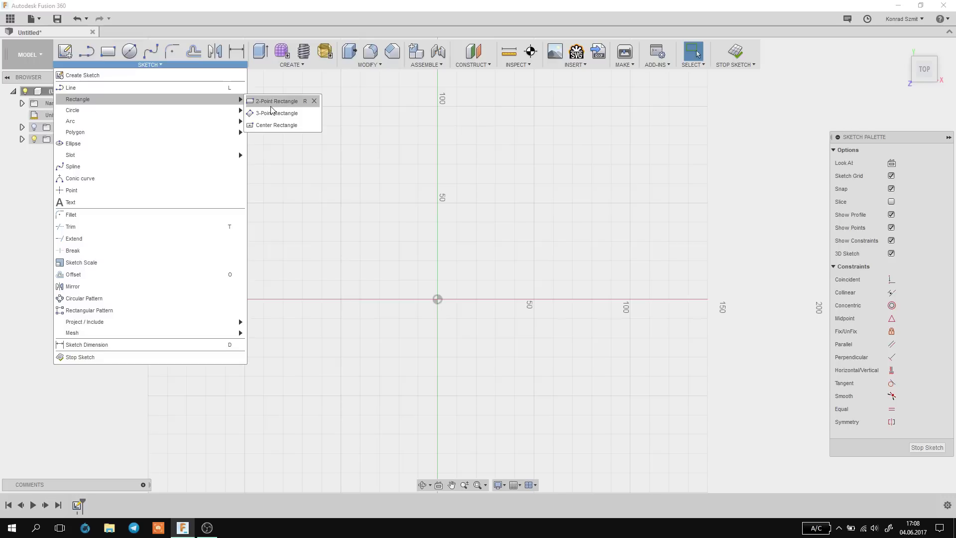
click(268, 102)
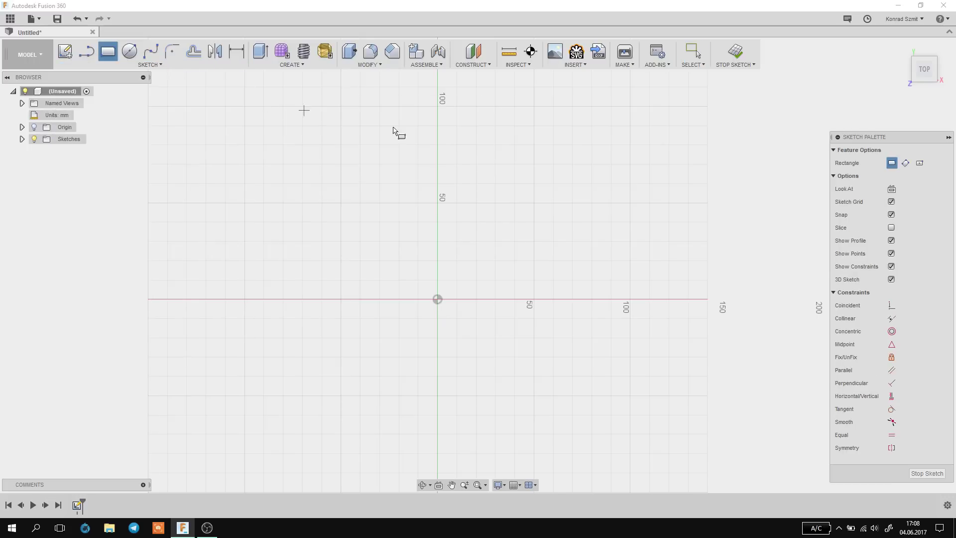
click(437, 299)
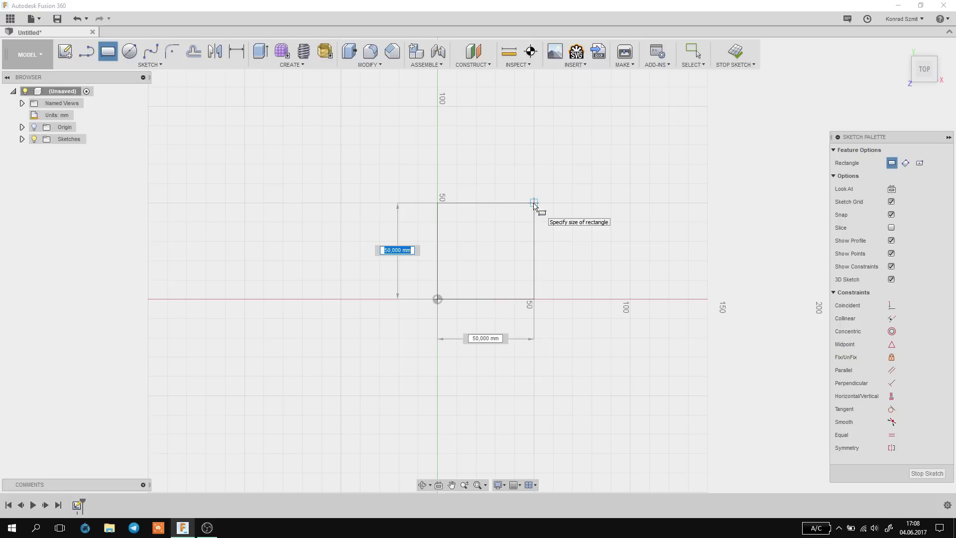
text(60)
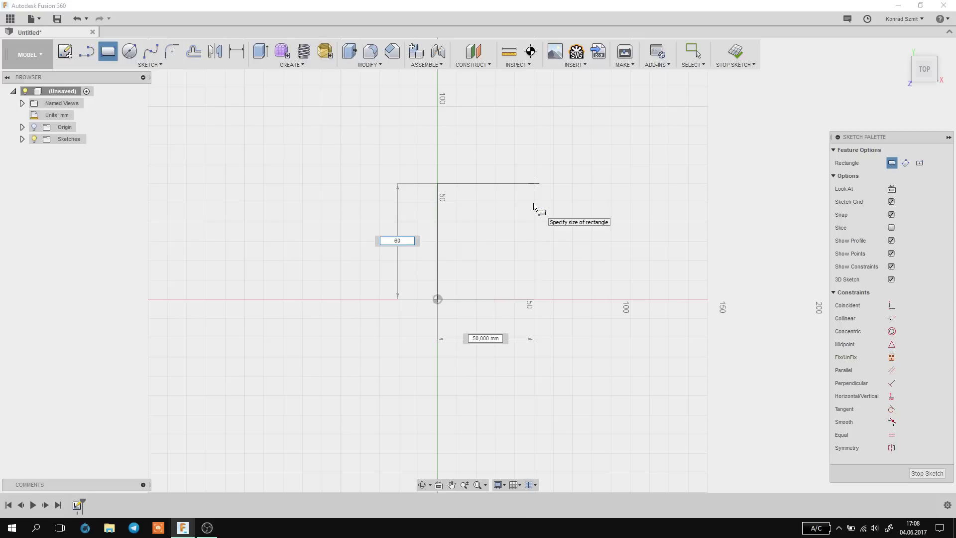
key(Tab)
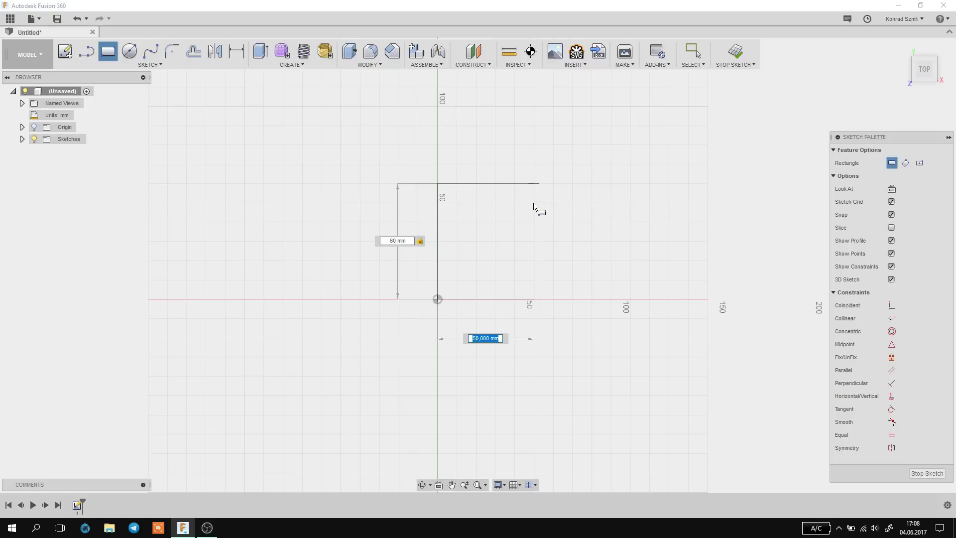
text(60)
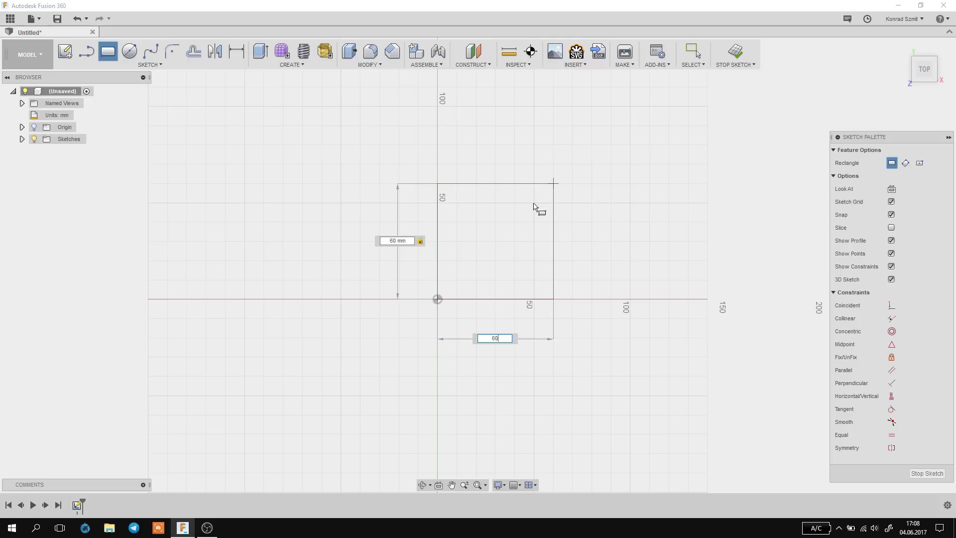
key(Return)
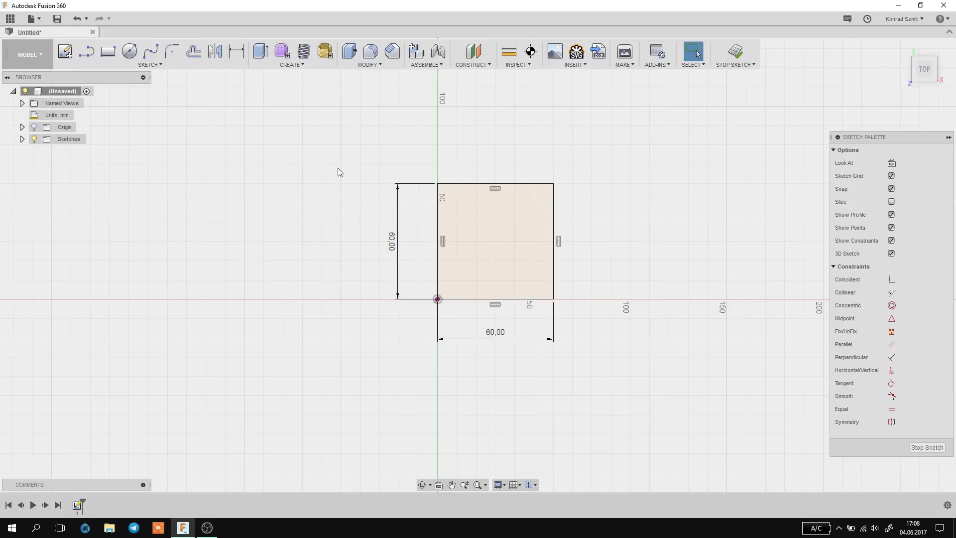
drag(332, 148, 603, 370)
key(Delete)
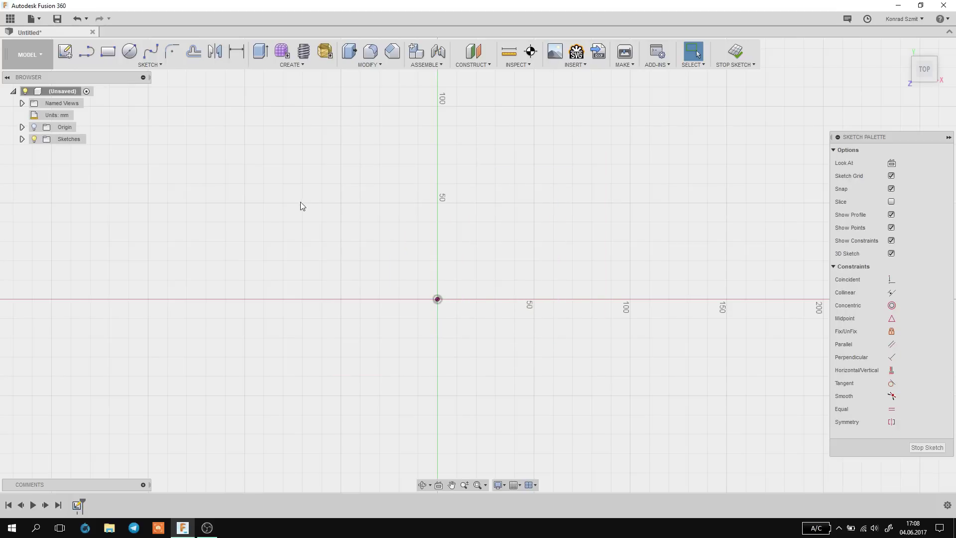
Draw a Center Rectangle from the sketch origin, clicking to set its corner.
click(155, 65)
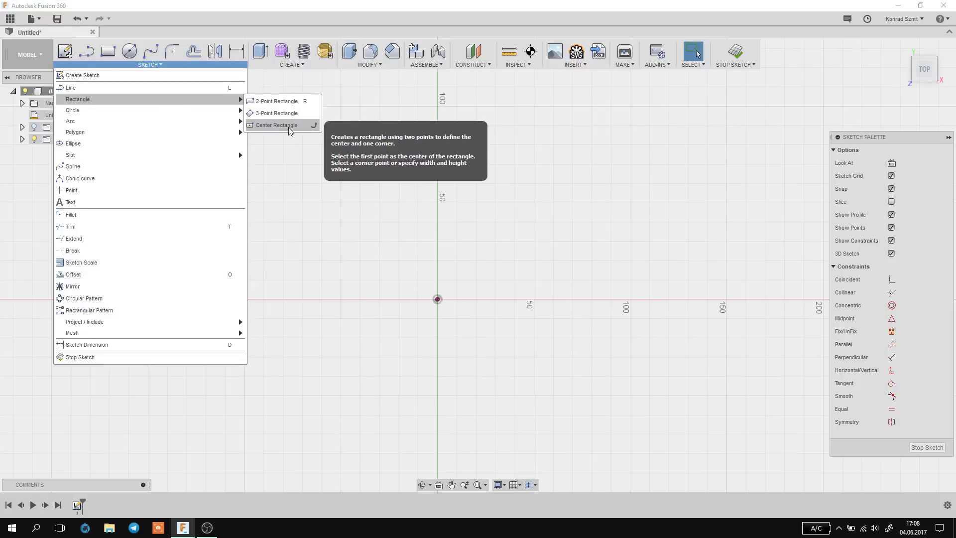
click(286, 127)
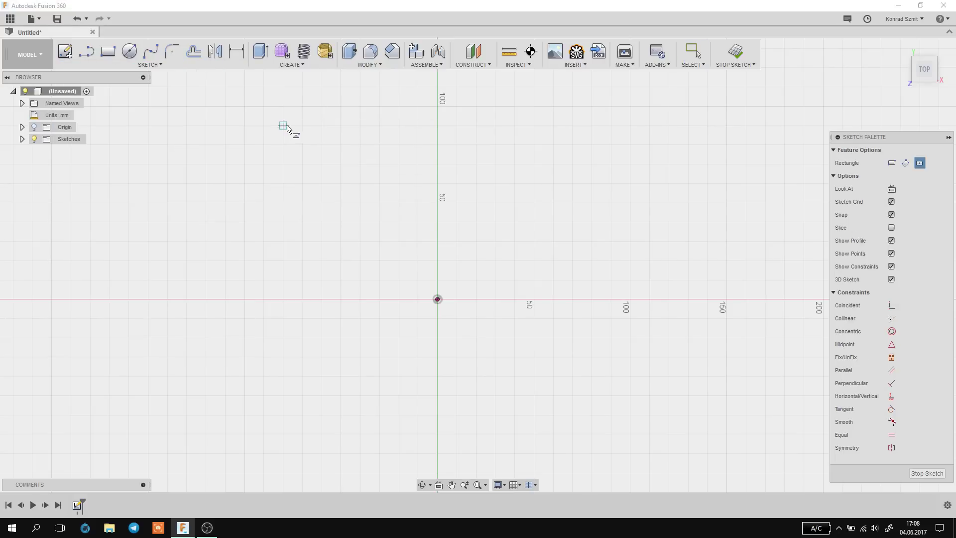
click(437, 299)
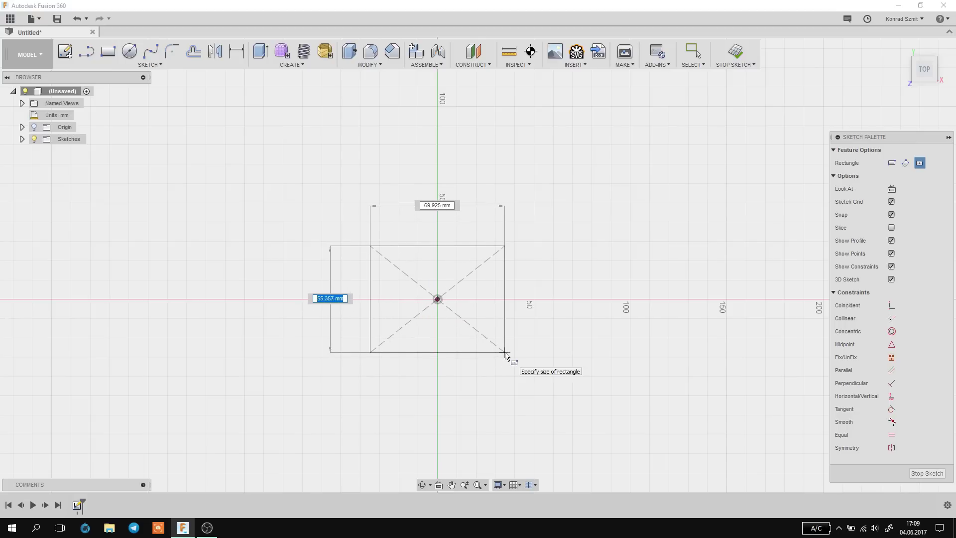
key(Tab)
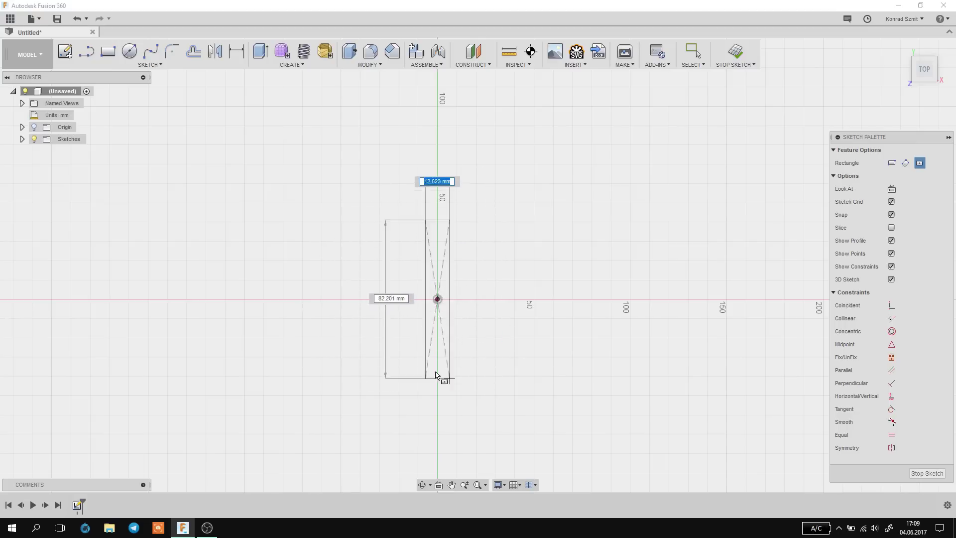
key(Tab)
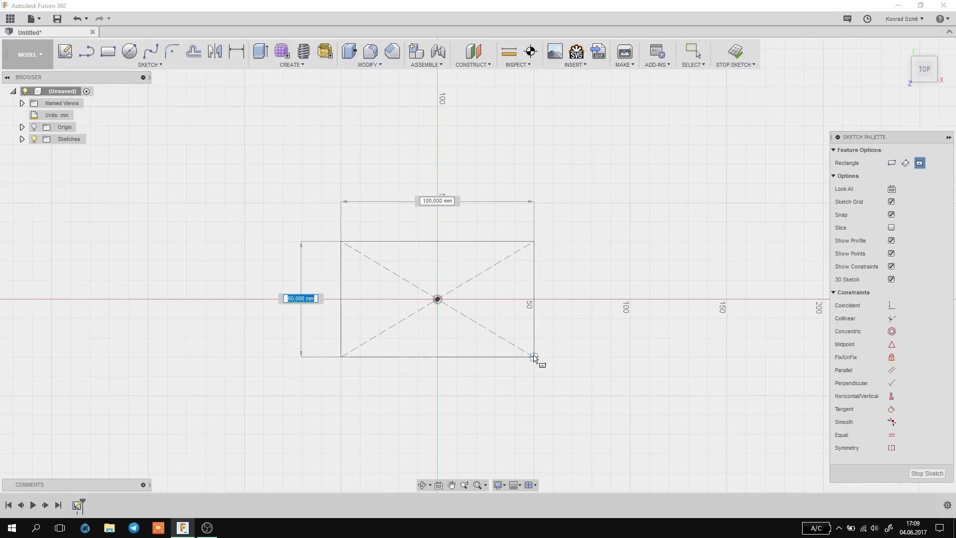
click(564, 342)
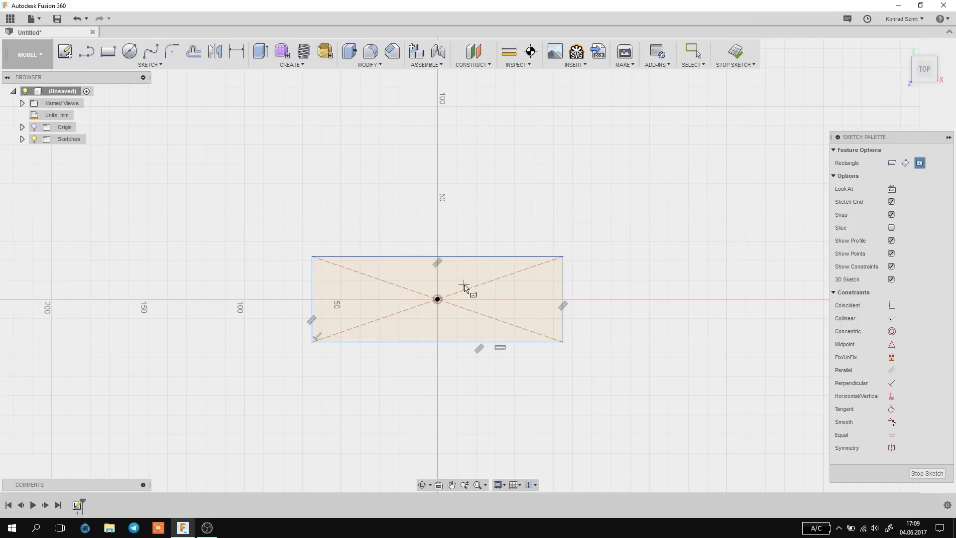
Dimension the rectangle's width and height both to 60 mm.
click(237, 52)
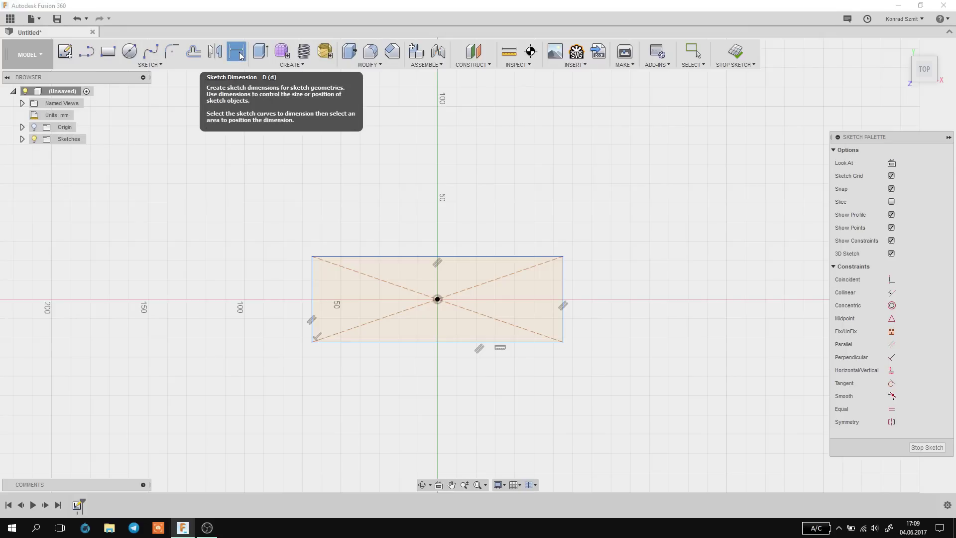
click(438, 257)
click(451, 181)
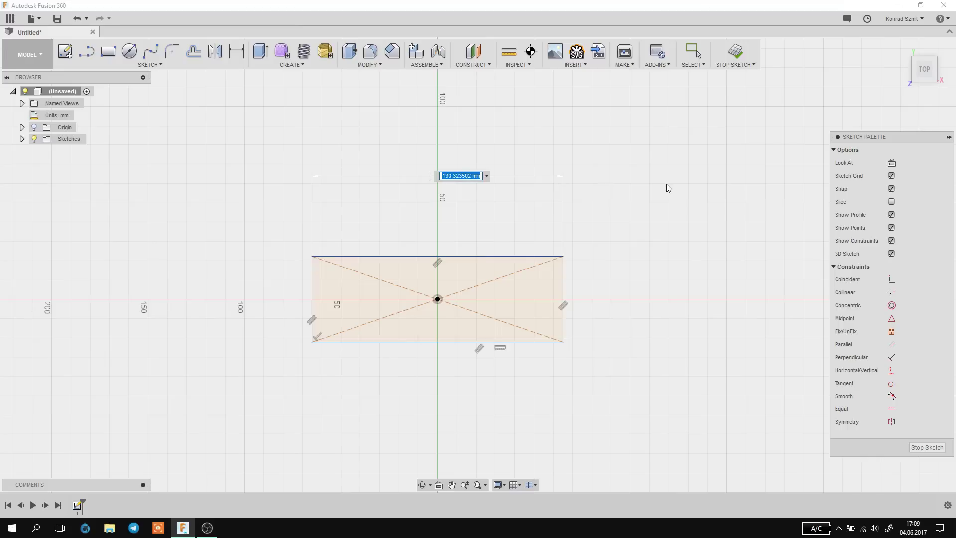
text(60)
key(Return)
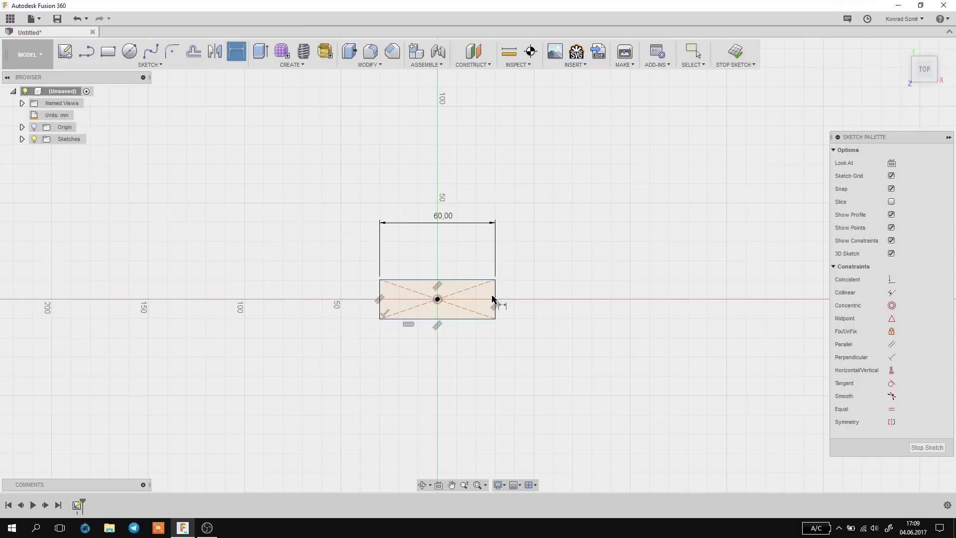
drag(495, 299, 590, 298)
click(590, 298)
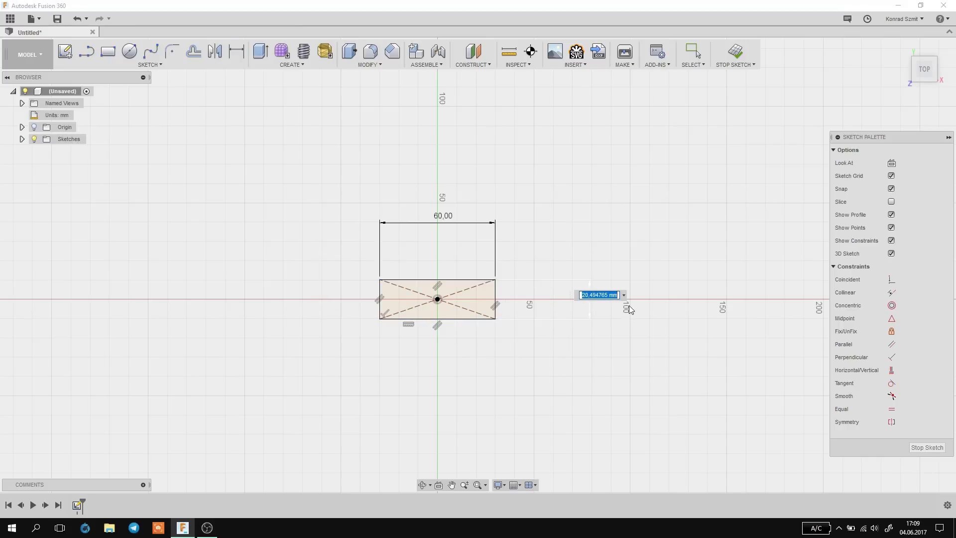
text(60)
key(Return)
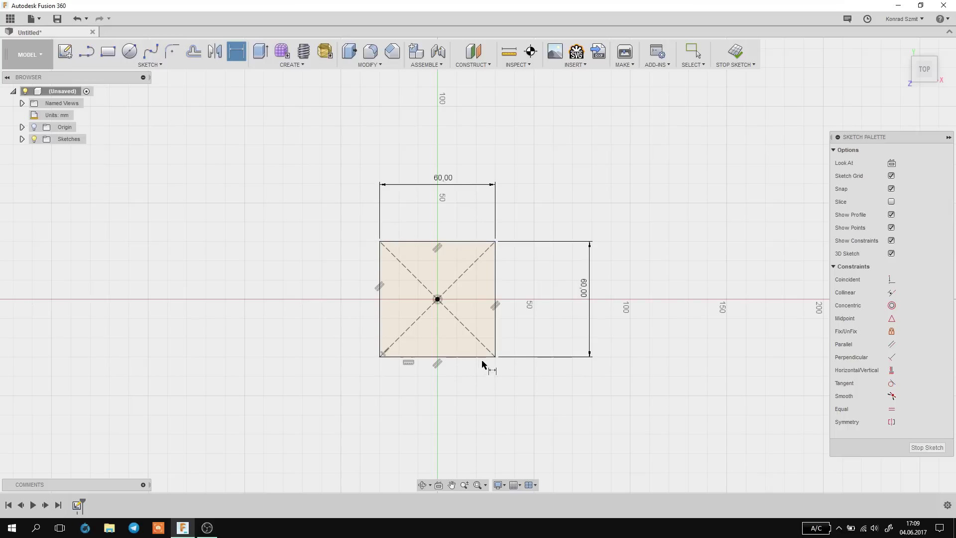
Reposition the 60 mm height dimension and pick the square's centre point.
key(Escape)
drag(588, 298, 580, 299)
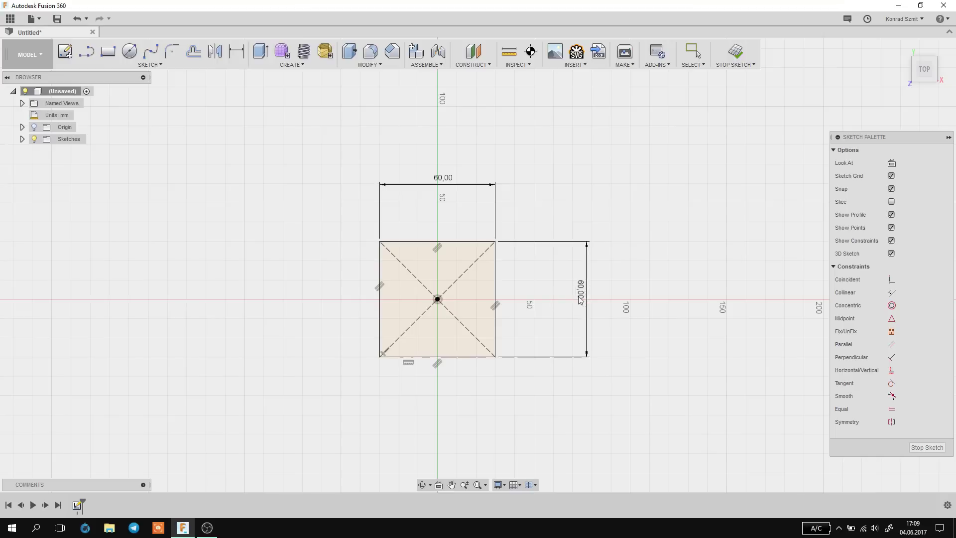
key(d)
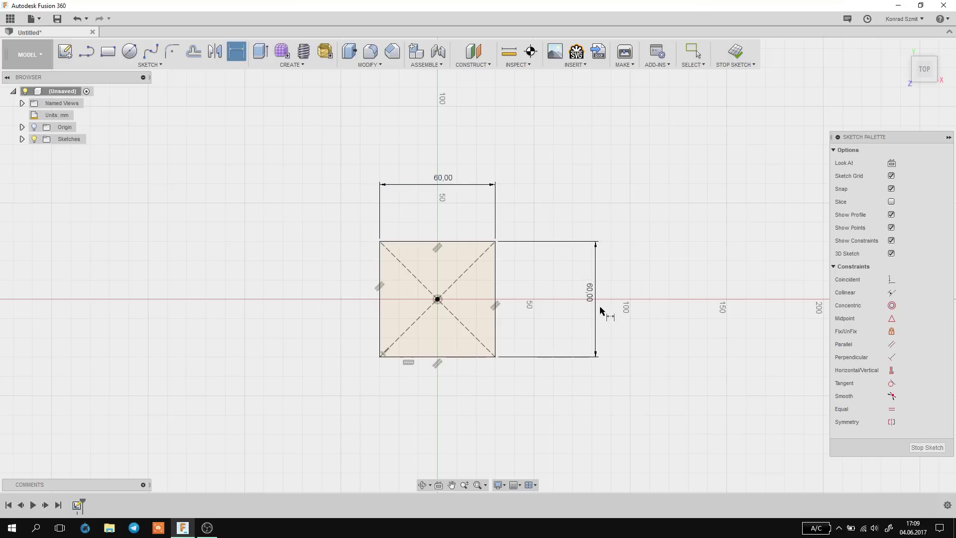
key(Escape)
key(d)
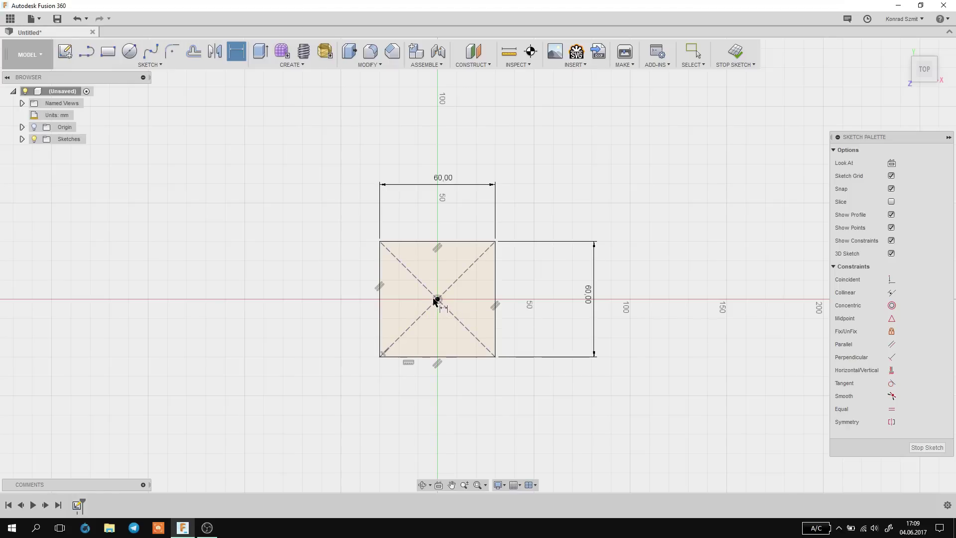
click(434, 300)
click(438, 300)
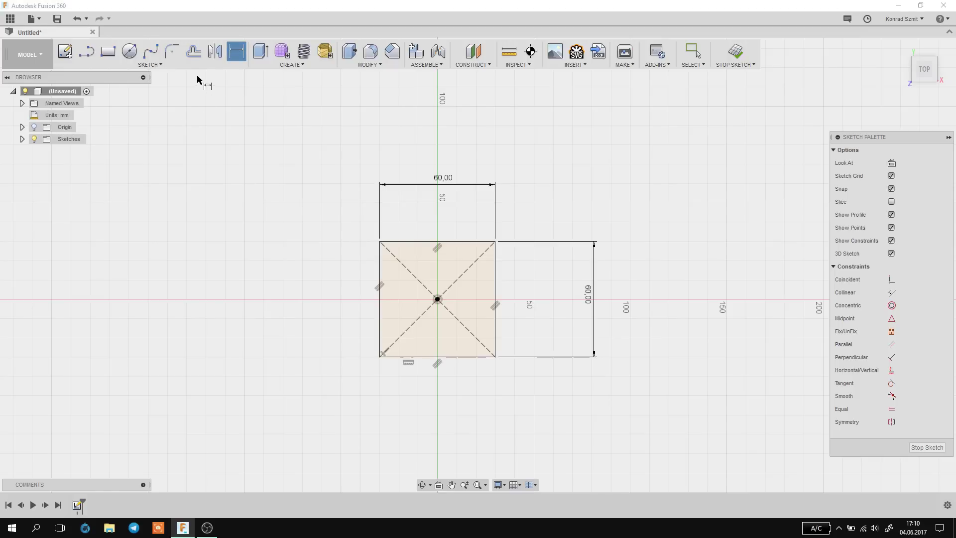
click(129, 51)
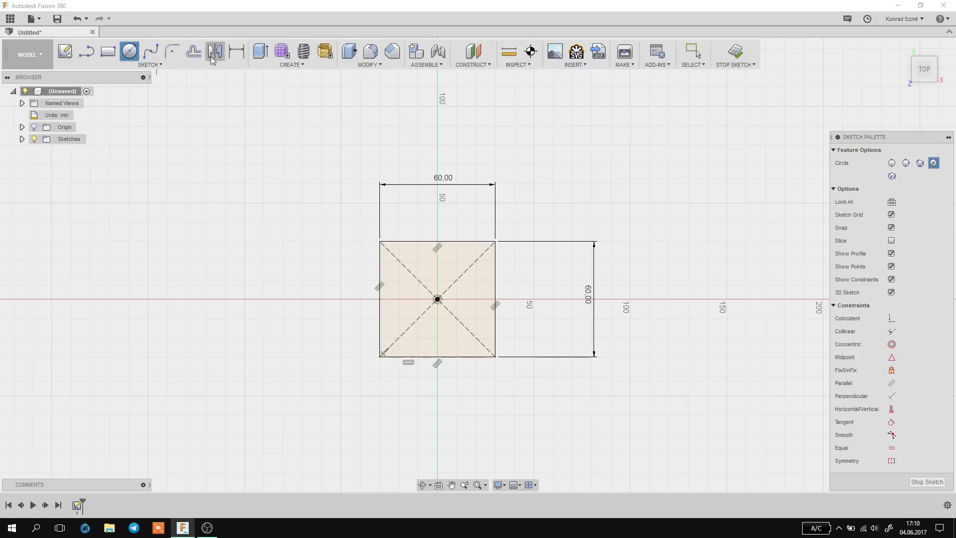
Browse the sketch tools, pinning and unpinning the Conic curve tool.
click(152, 65)
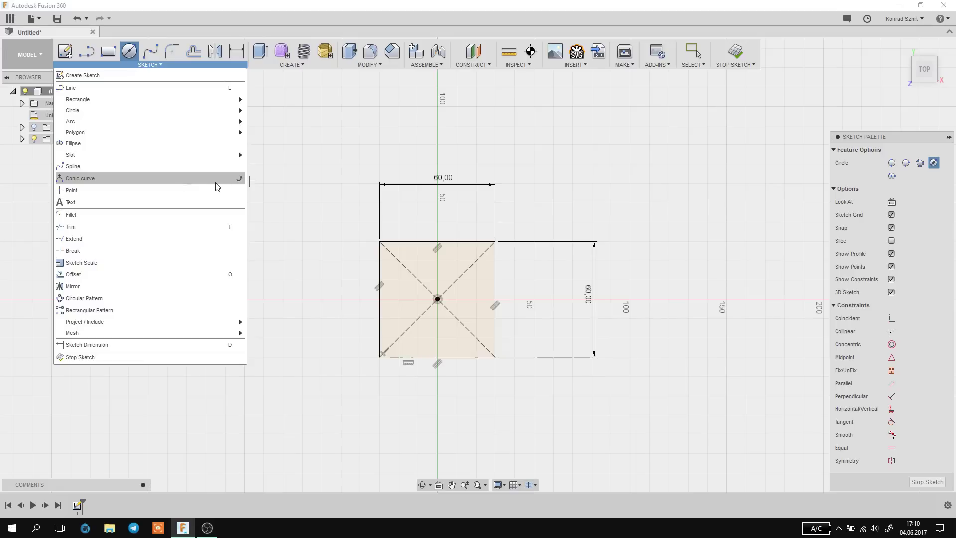
click(240, 180)
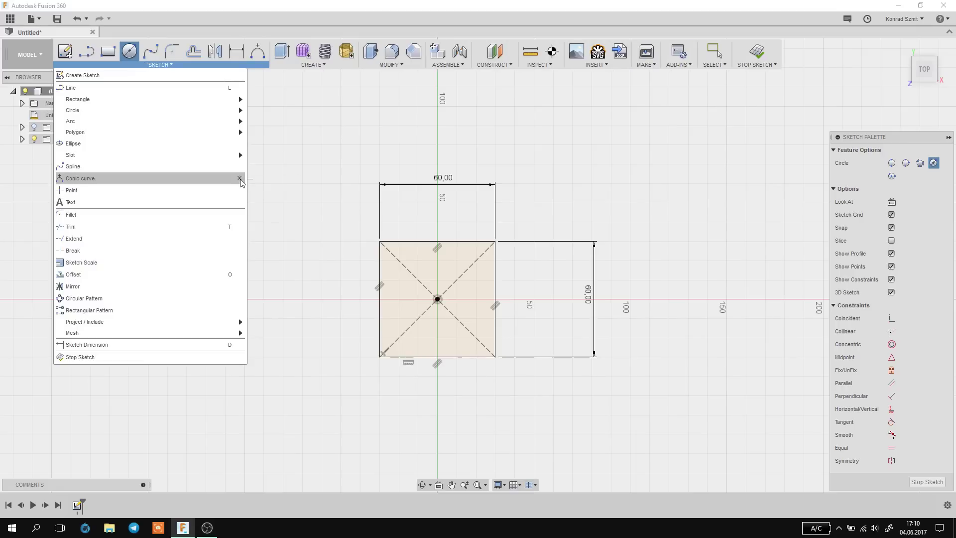
right_click(262, 53)
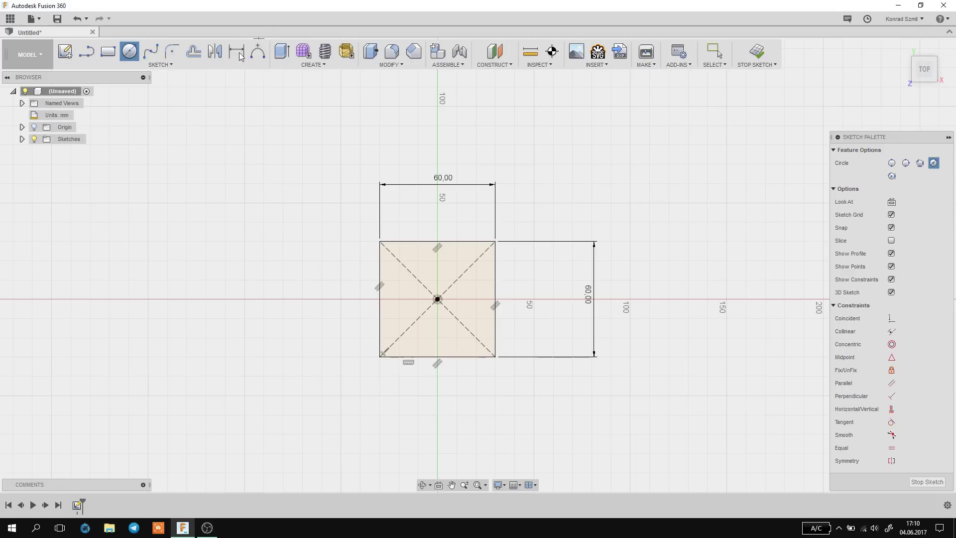
click(166, 65)
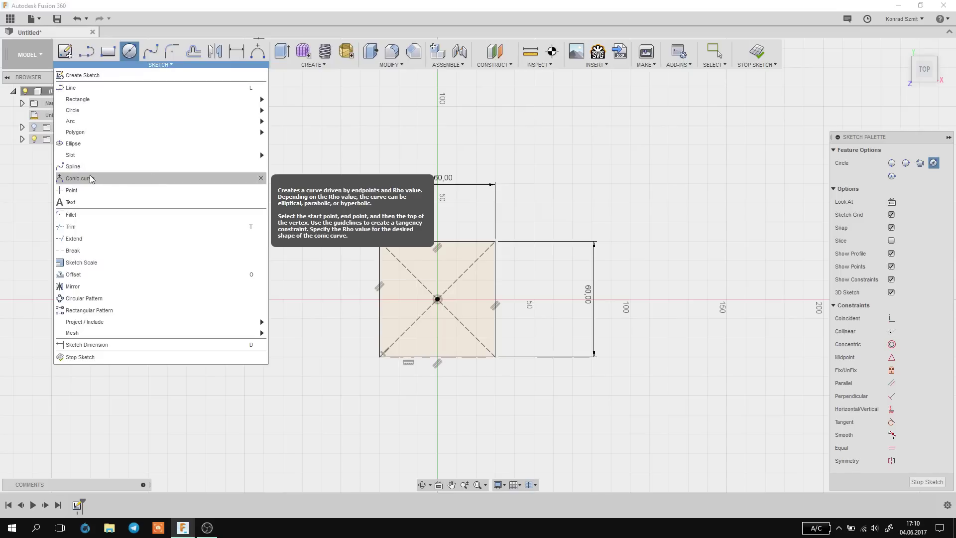
click(260, 178)
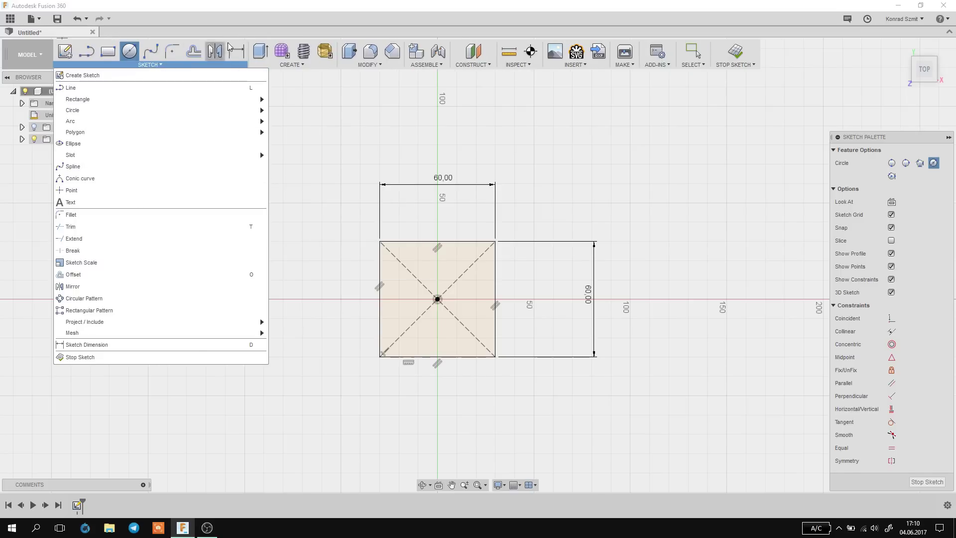
click(249, 57)
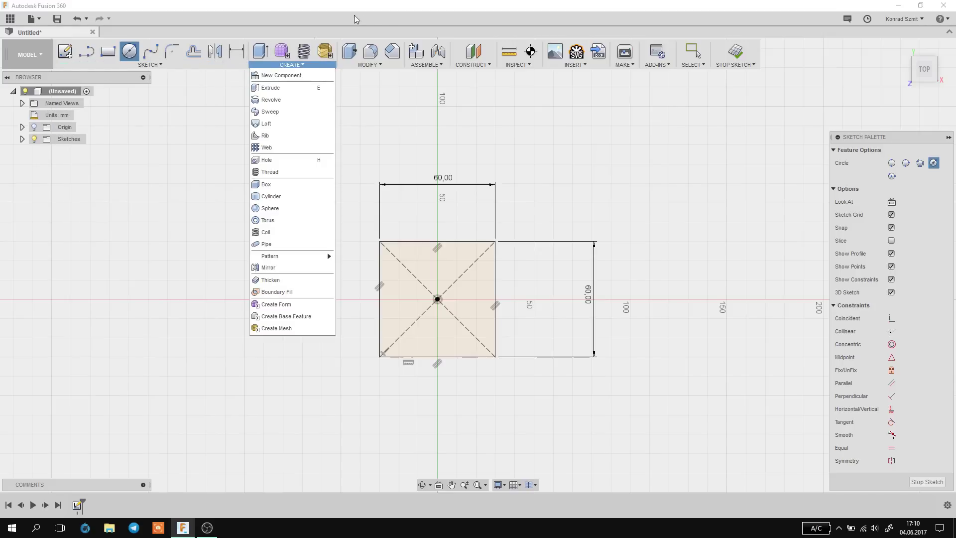
click(386, 28)
click(154, 64)
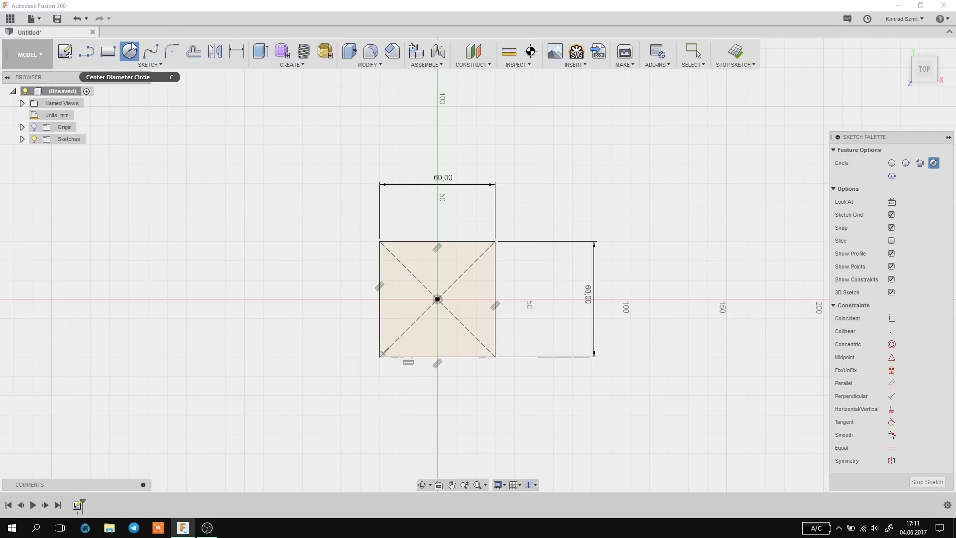
Draw a Center Diameter Circle at the origin, about 32 mm across.
click(150, 65)
mouse_move(112, 109)
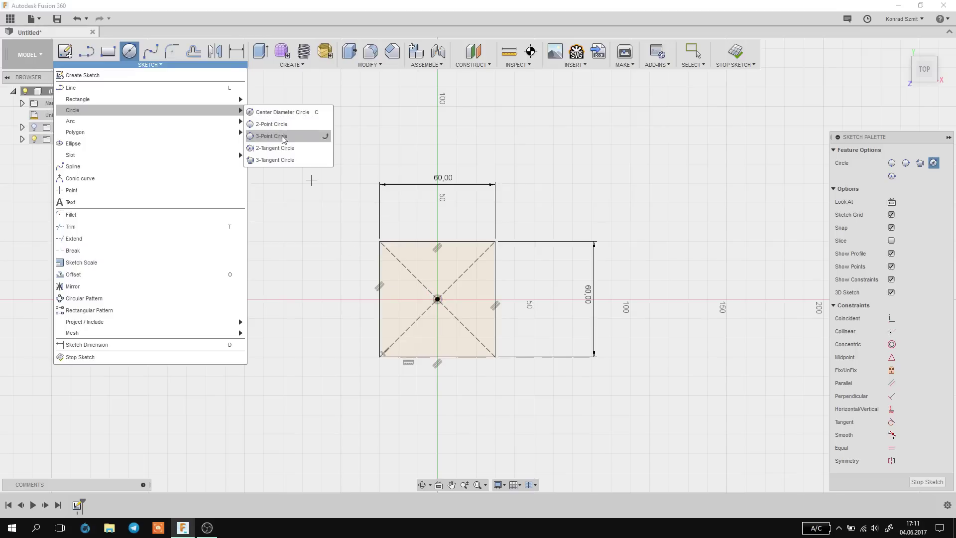
click(291, 112)
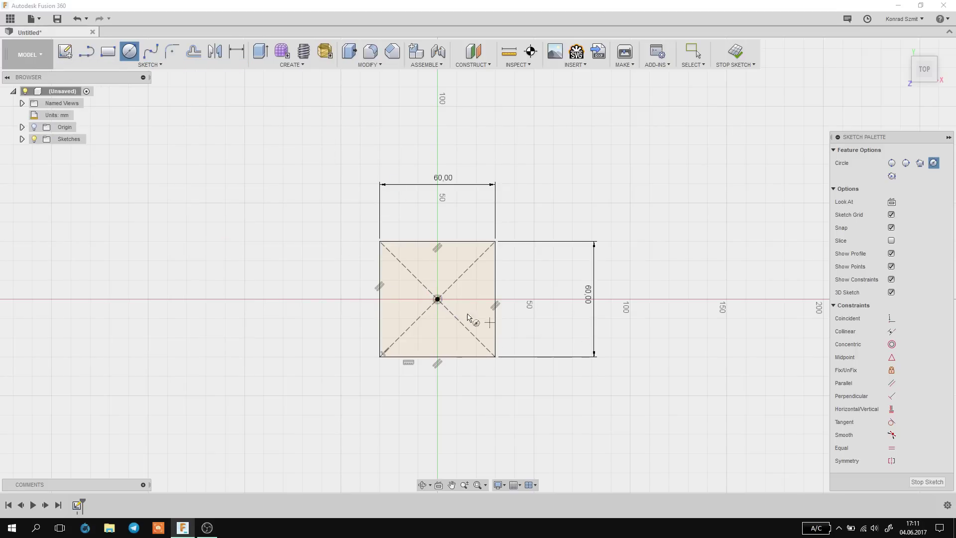
click(437, 299)
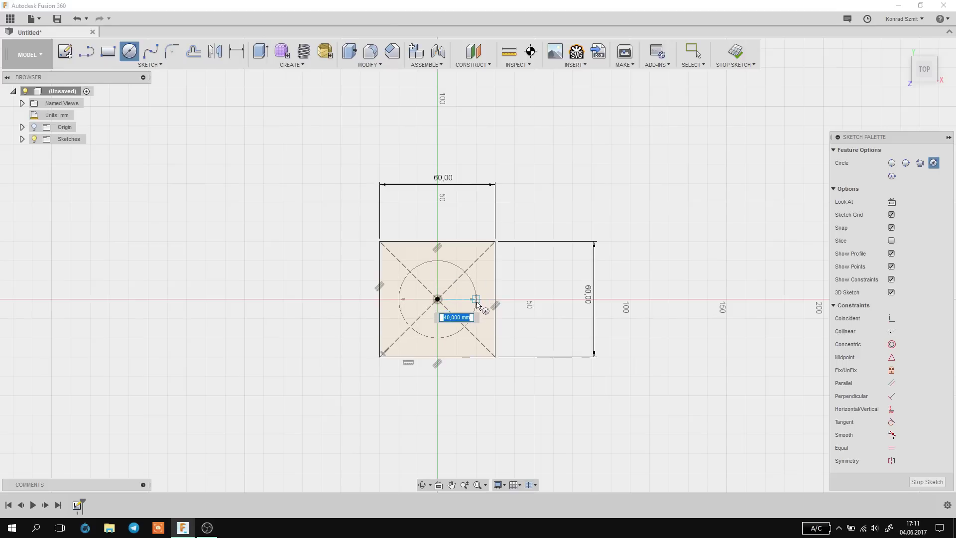
click(465, 285)
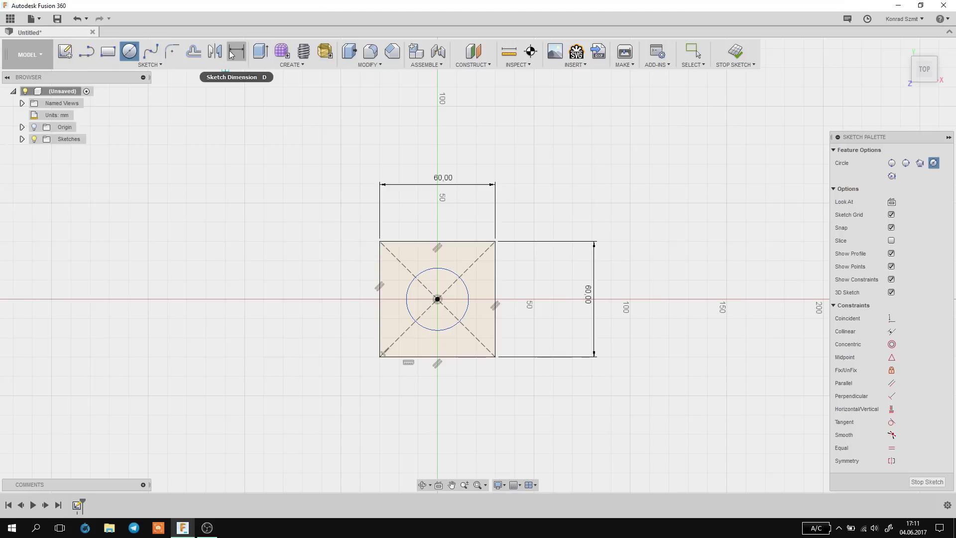
Give the origin-centred circle a 30 mm diameter dimension.
click(149, 65)
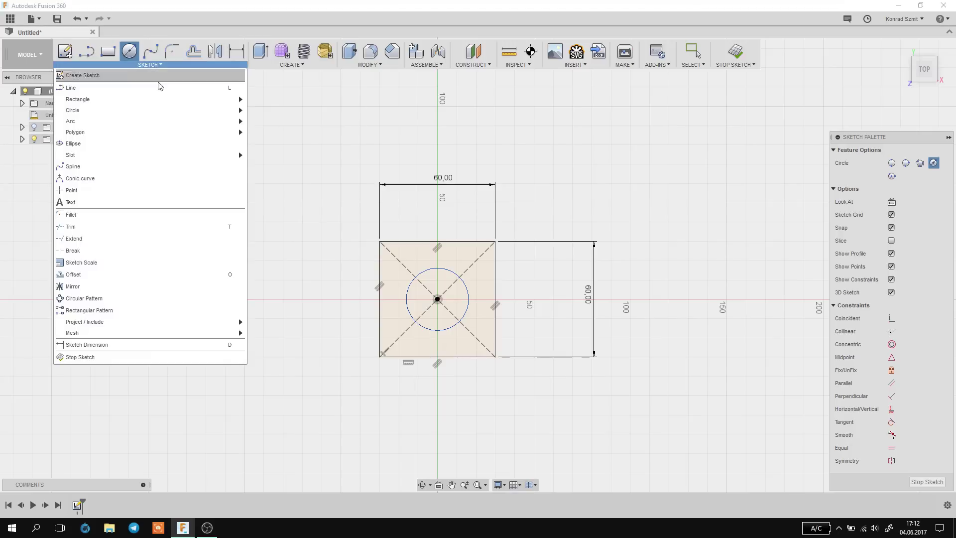
click(94, 347)
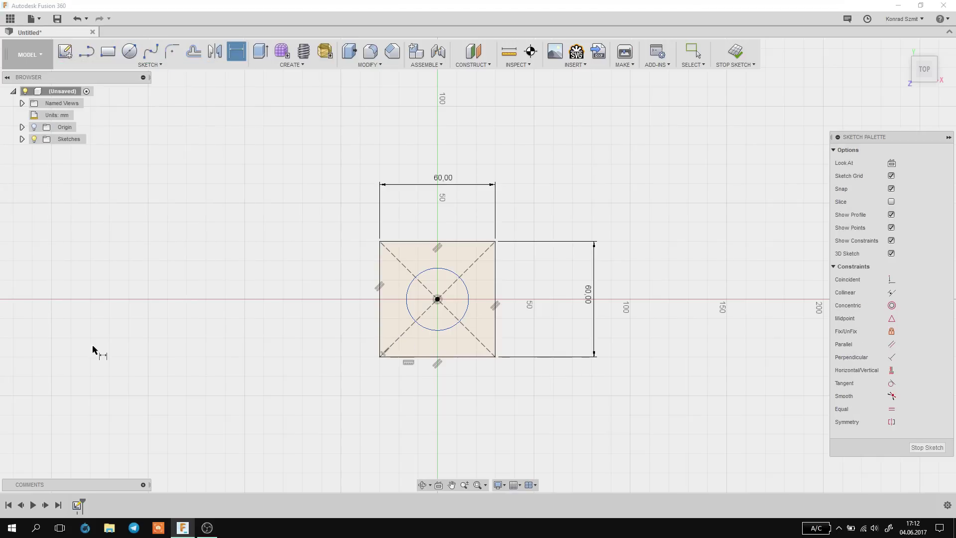
click(453, 275)
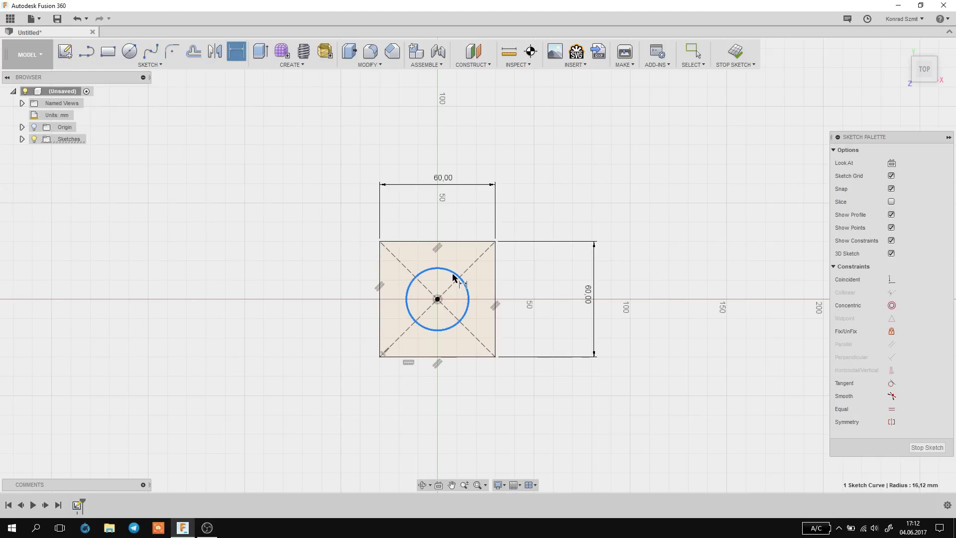
click(557, 263)
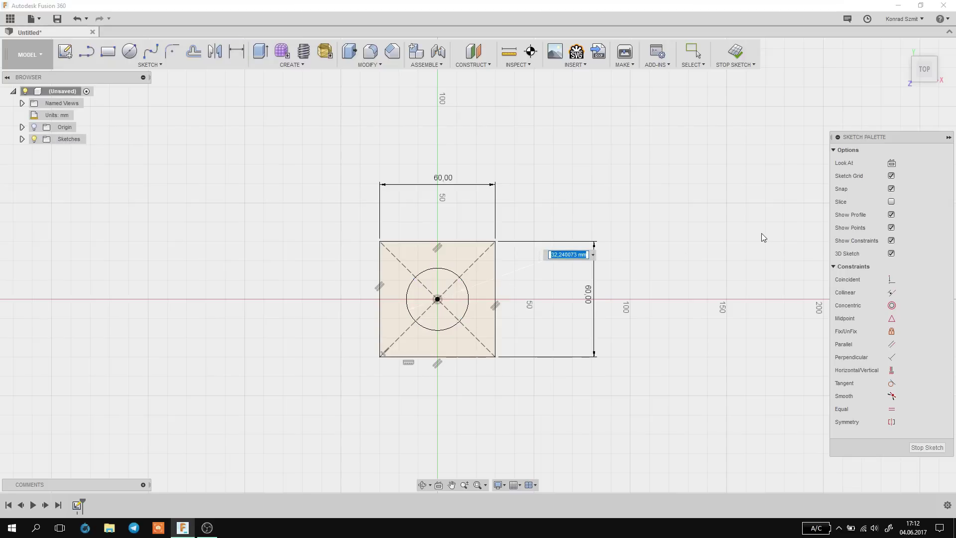
text(30)
key(Return)
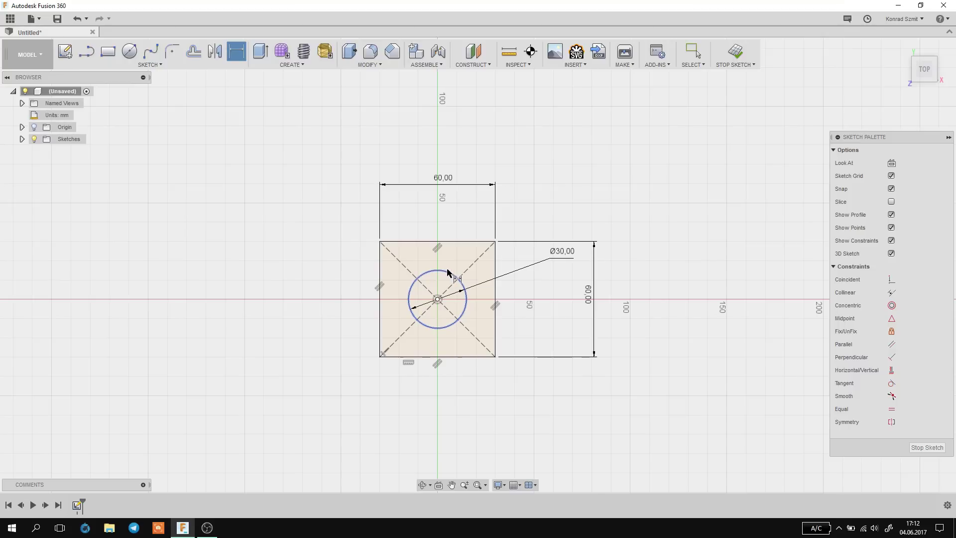
click(438, 300)
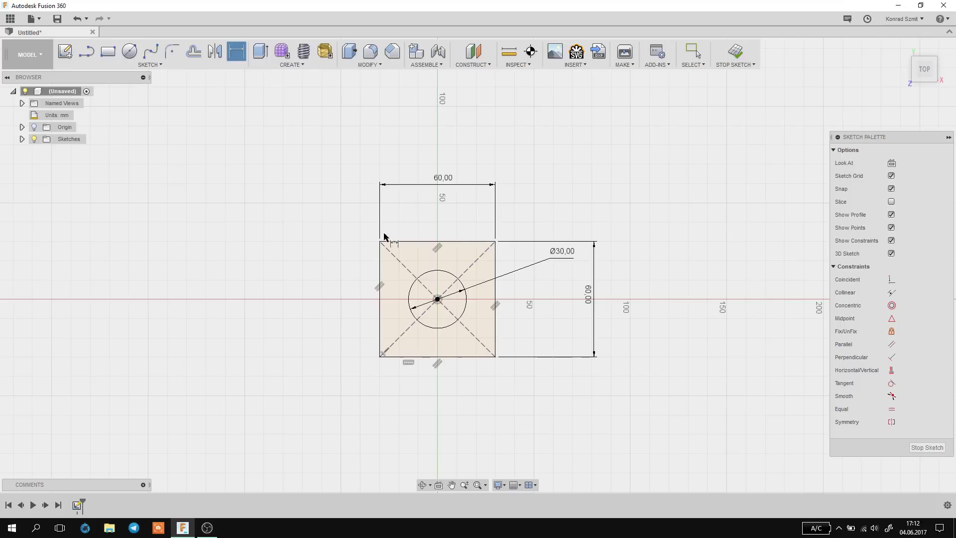
Draw a small circle near the top edge and dimension it 5 mm below that edge.
click(133, 59)
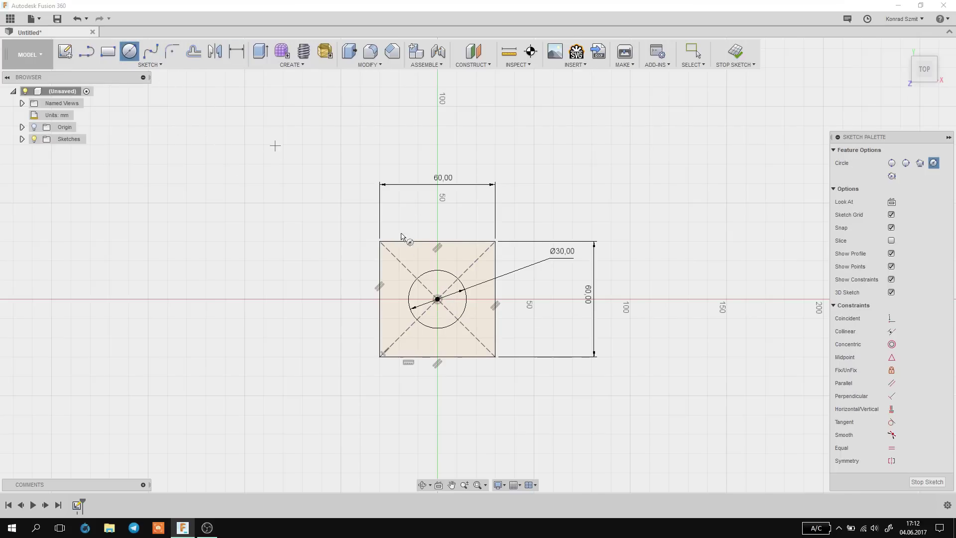
scroll(448, 209, down, 1)
scroll(442, 308, up, 5)
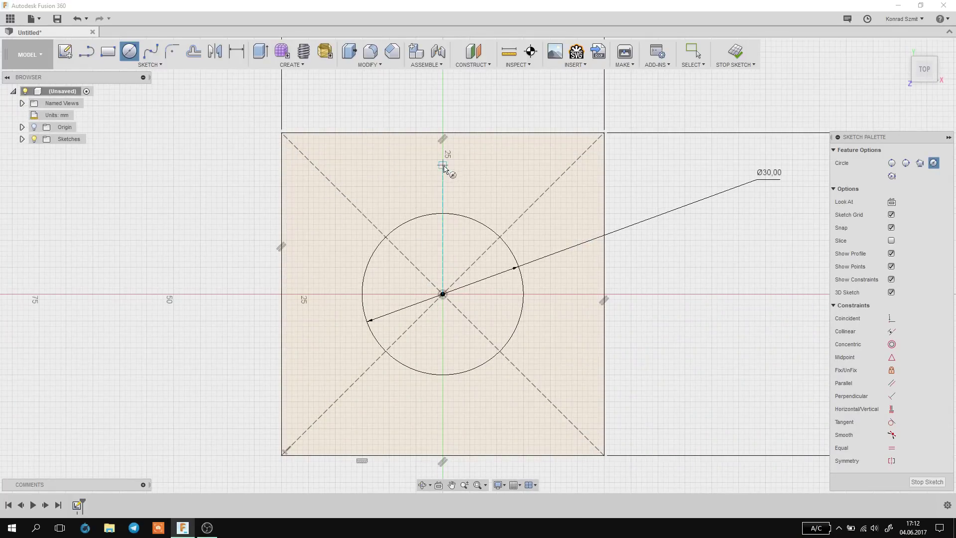
click(427, 165)
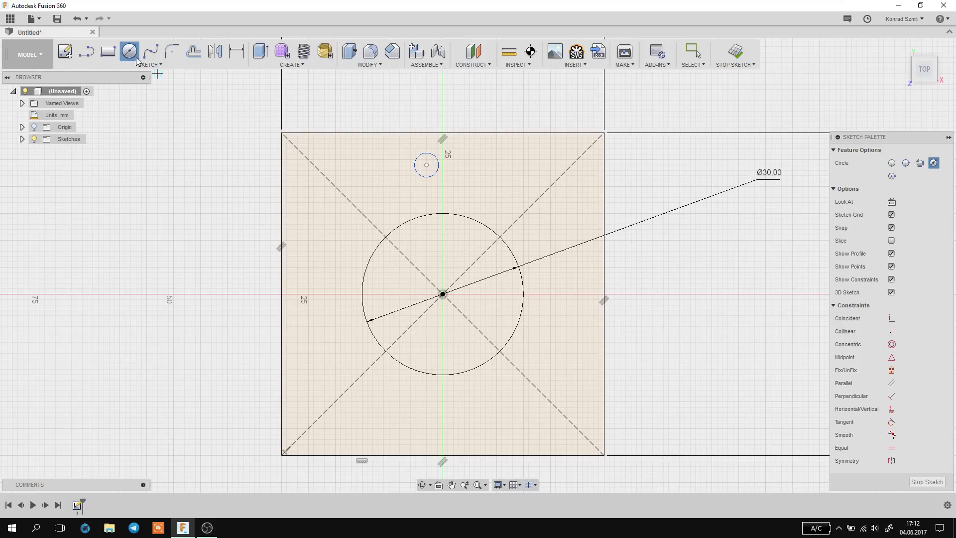
click(236, 51)
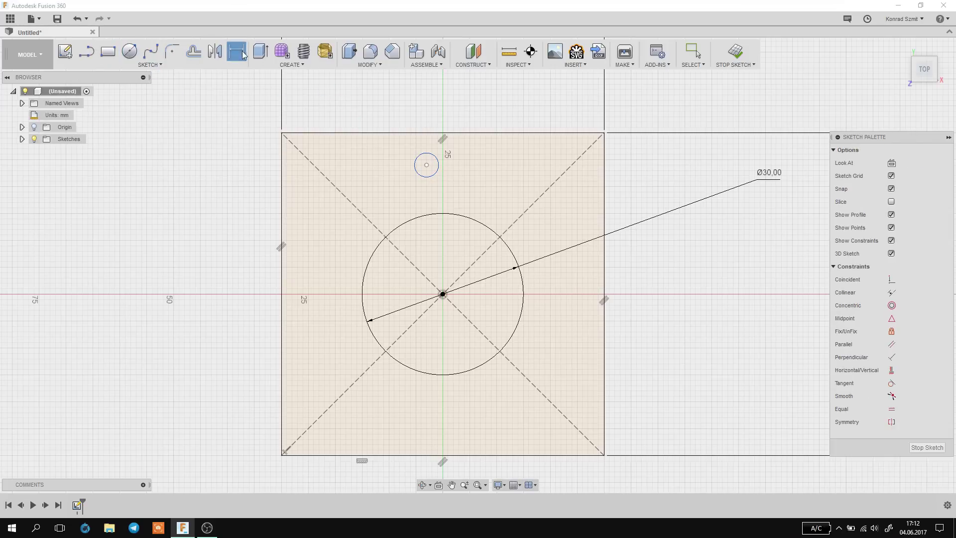
click(428, 166)
click(427, 133)
click(443, 85)
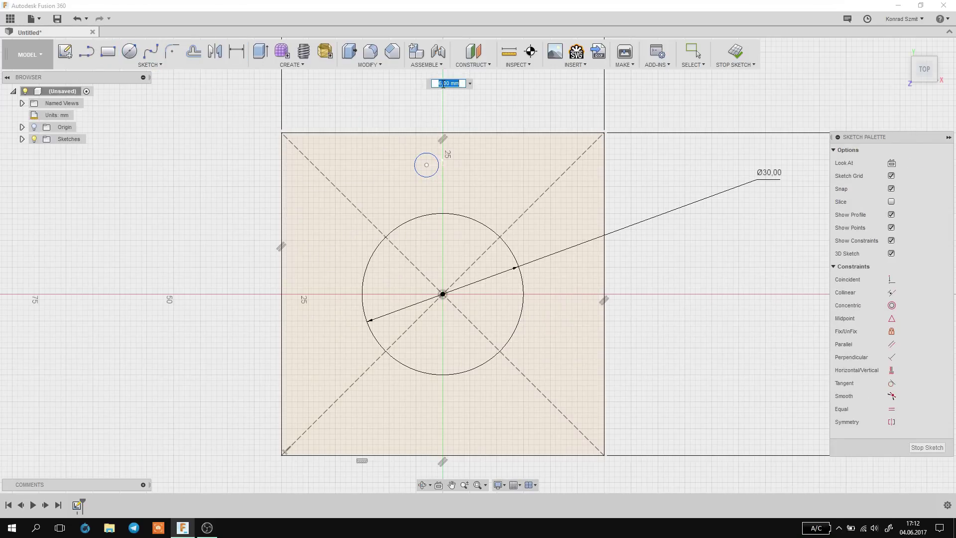
text(5)
key(Return)
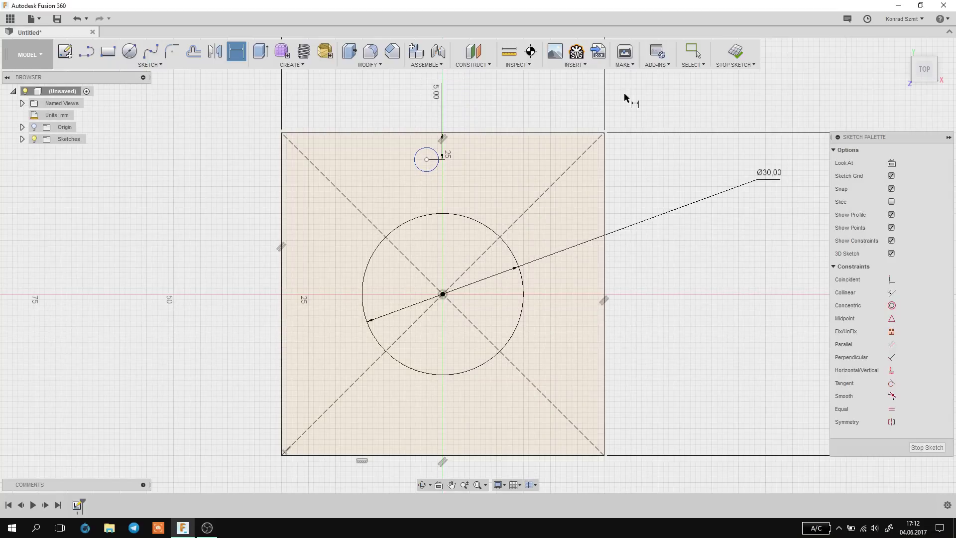
Set the small circle 30 mm from the right edge and give it a 5 mm diameter.
click(426, 160)
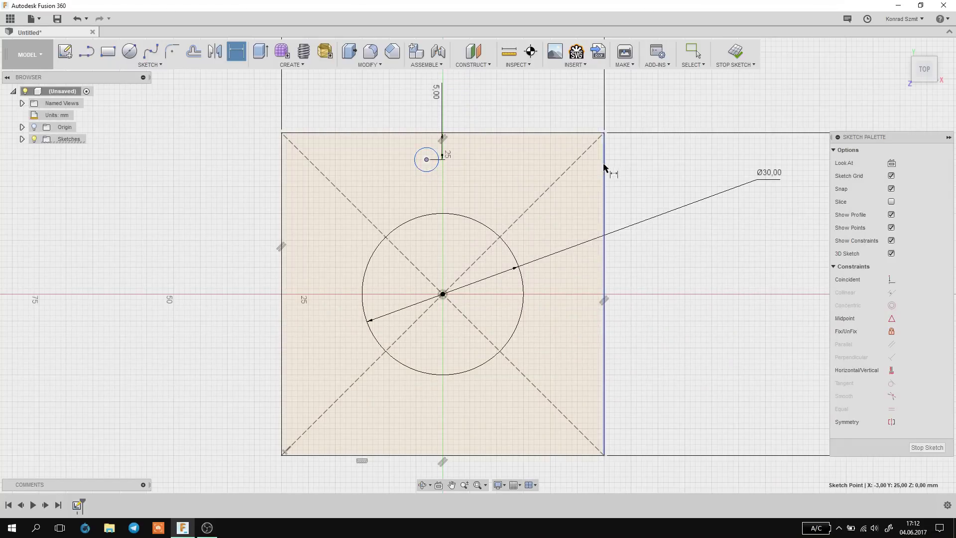
click(604, 169)
click(515, 101)
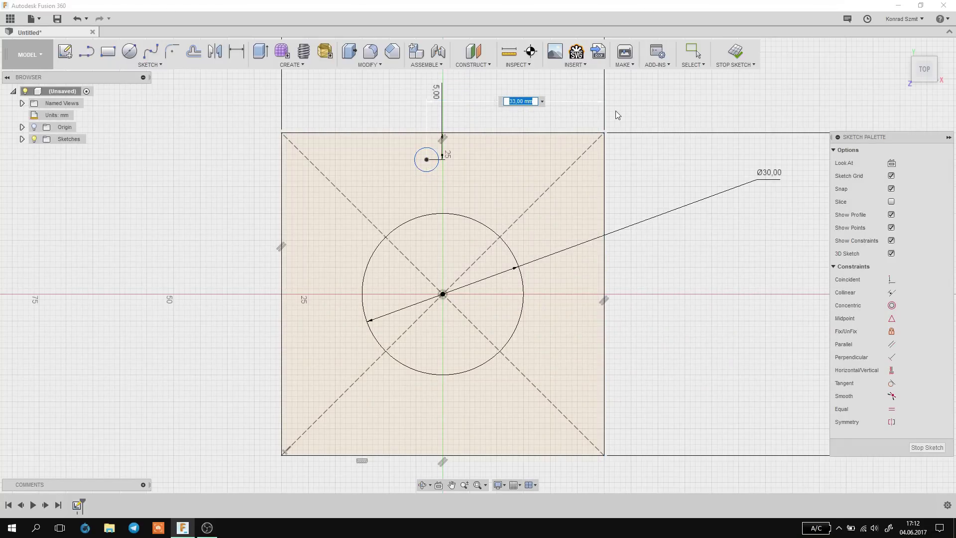
key(Return)
scroll(540, 145, up, 3)
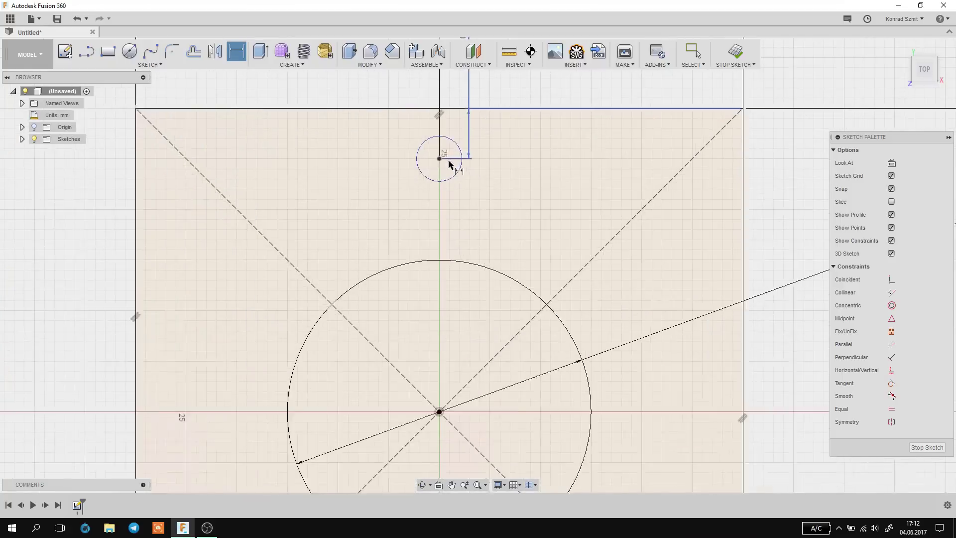
scroll(542, 147, down, 1)
scroll(545, 151, down, 1)
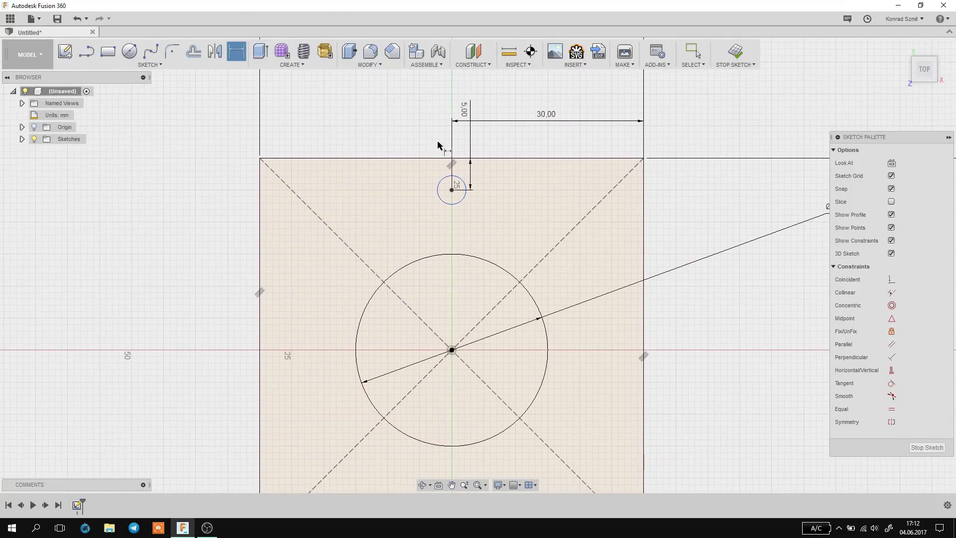
drag(465, 130, 416, 177)
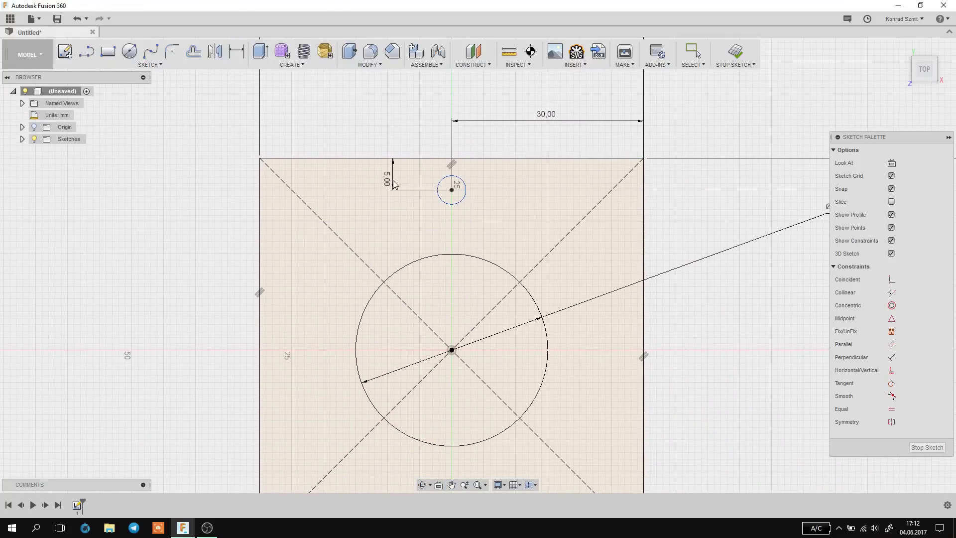
click(466, 193)
click(526, 191)
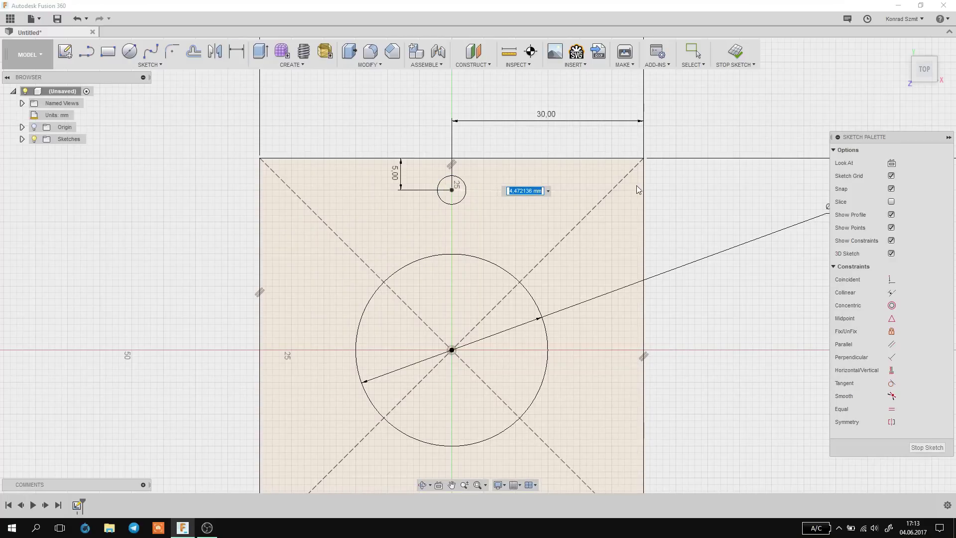
key(Return)
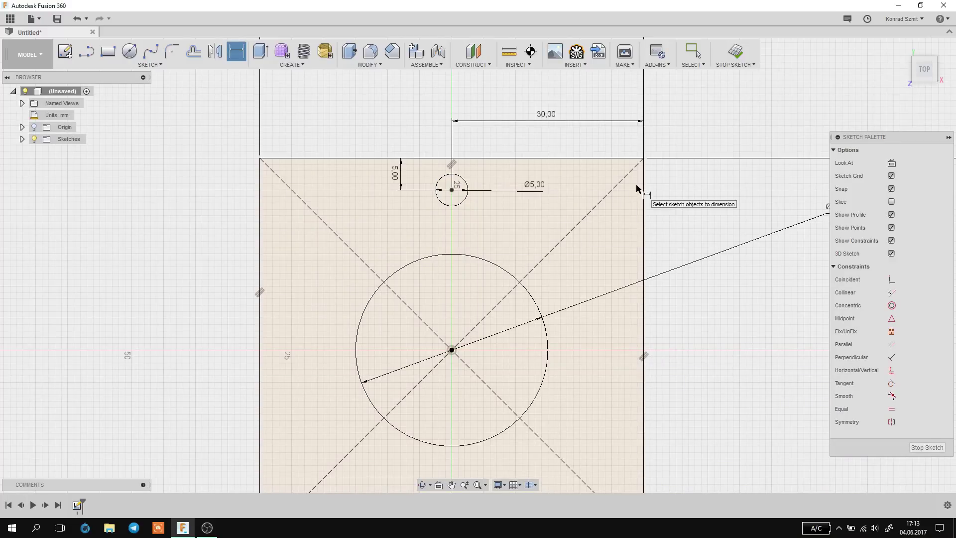
scroll(553, 209, down, 1)
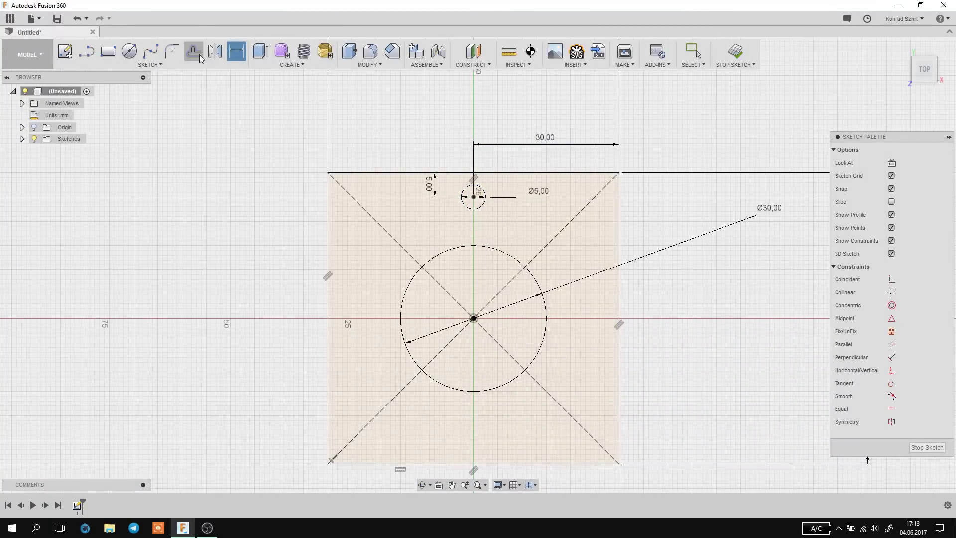
Draw a trial arc at the square's top-left corner, then cancel it.
click(152, 65)
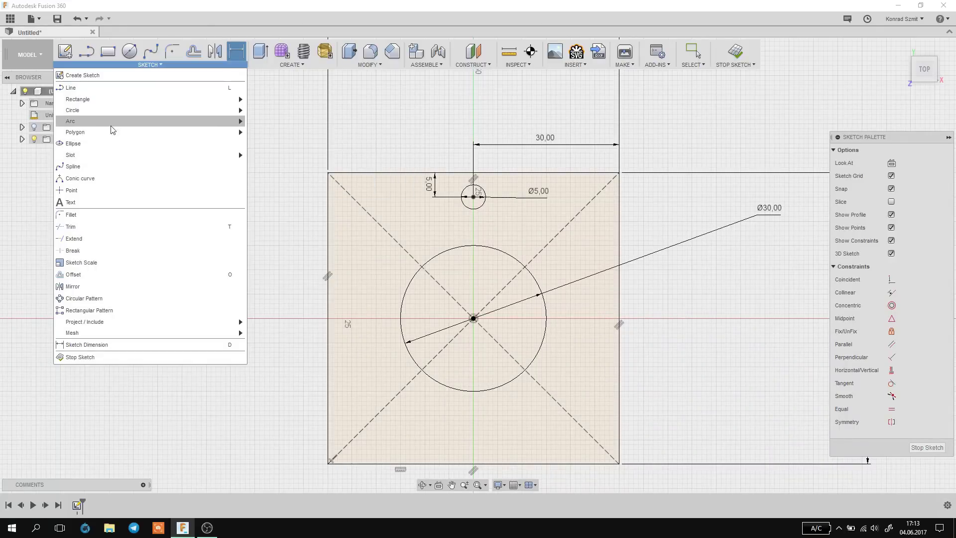
mouse_move(150, 121)
click(272, 132)
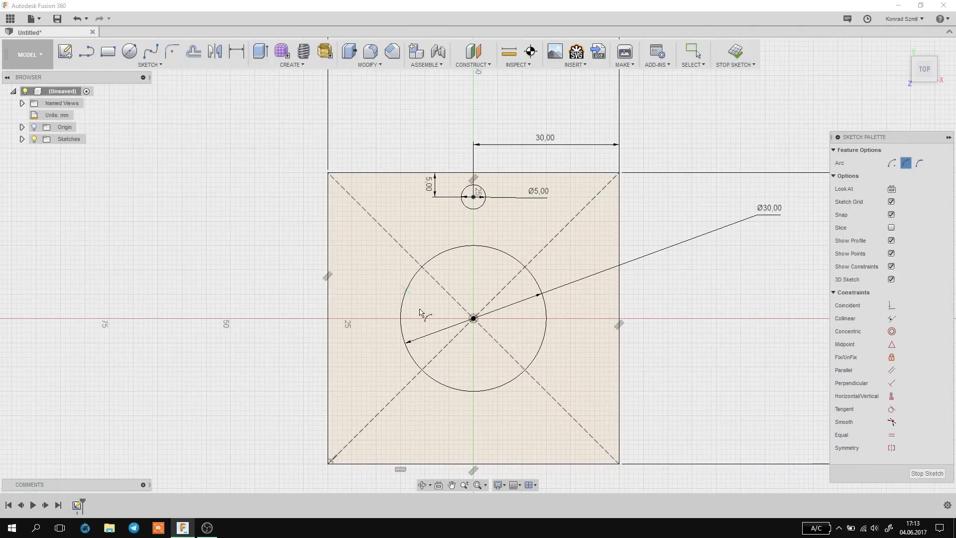
click(329, 173)
click(381, 114)
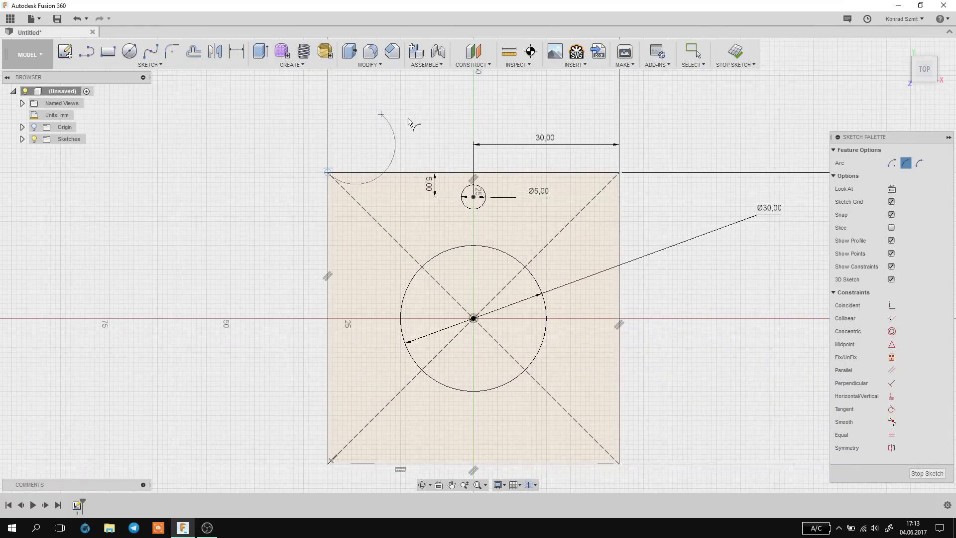
click(341, 128)
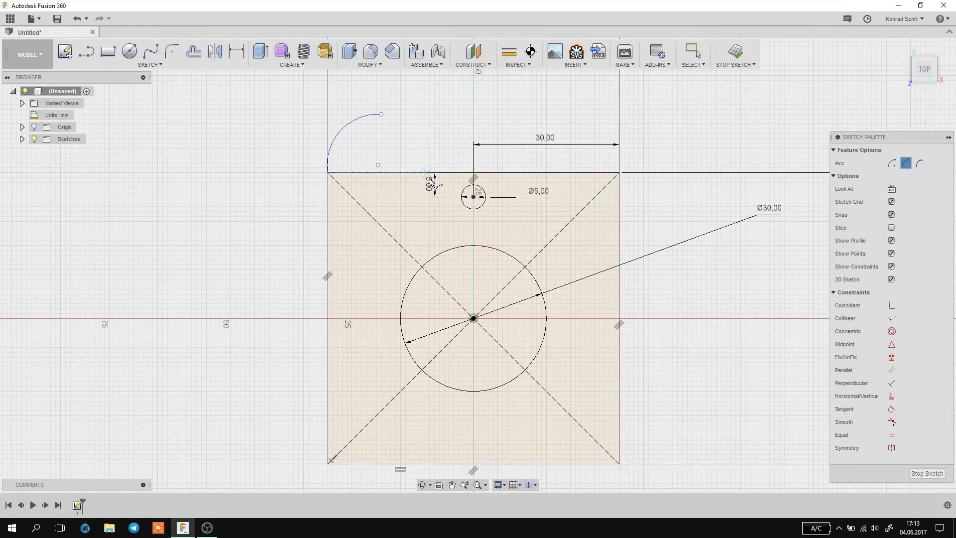
key(Escape)
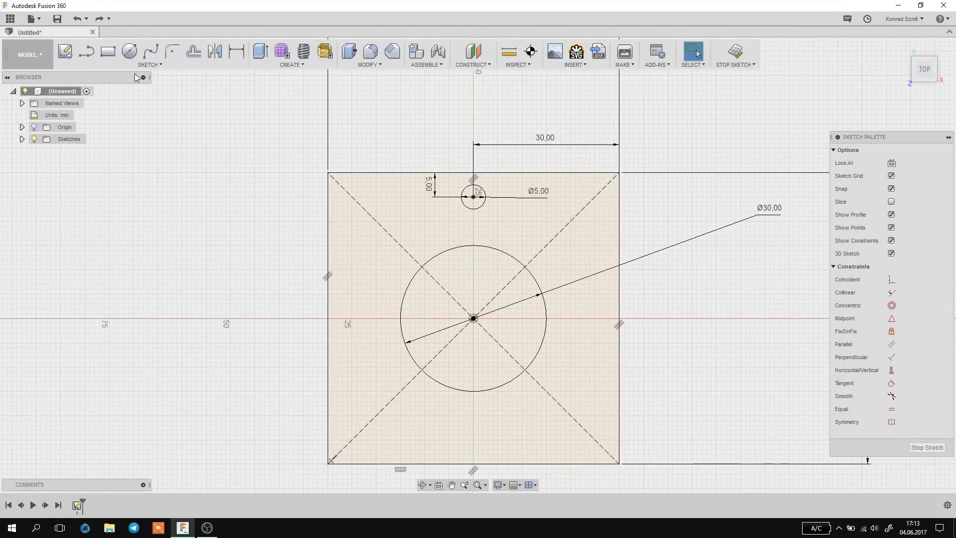
click(150, 65)
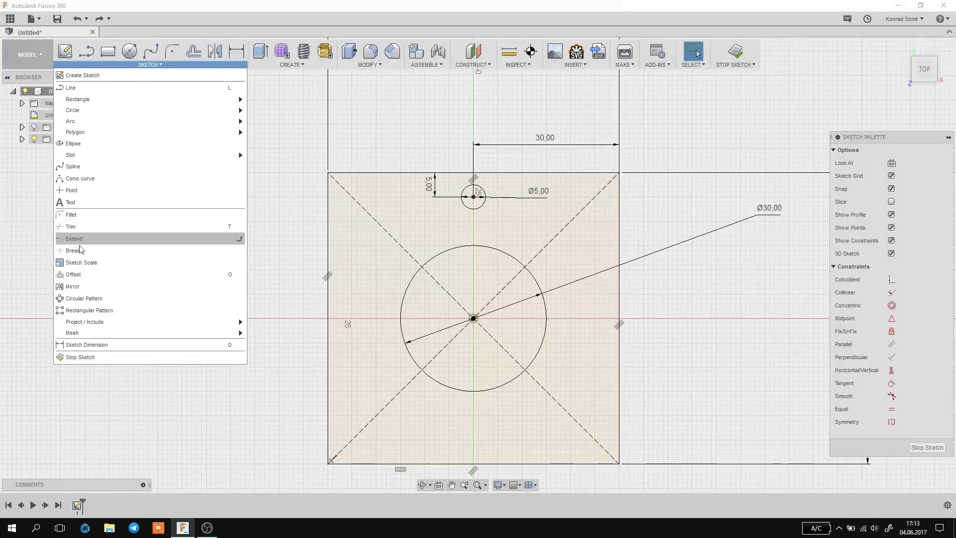
Fillet the square's top-left corner between its left and top edges with radius 30 mm.
click(71, 214)
click(328, 209)
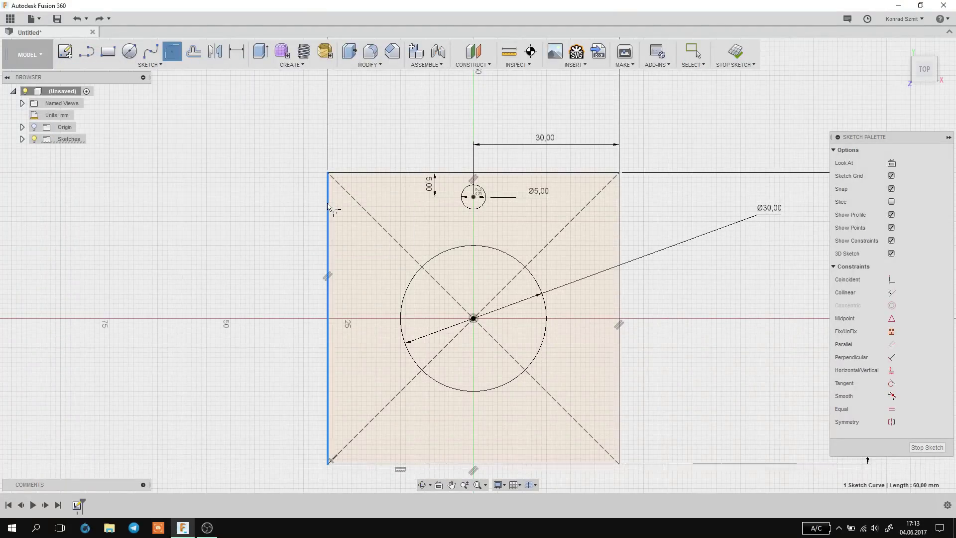
click(349, 174)
mouse_move(349, 191)
mouse_down()
mouse_move(365, 223)
mouse_move(365, 209)
mouse_up()
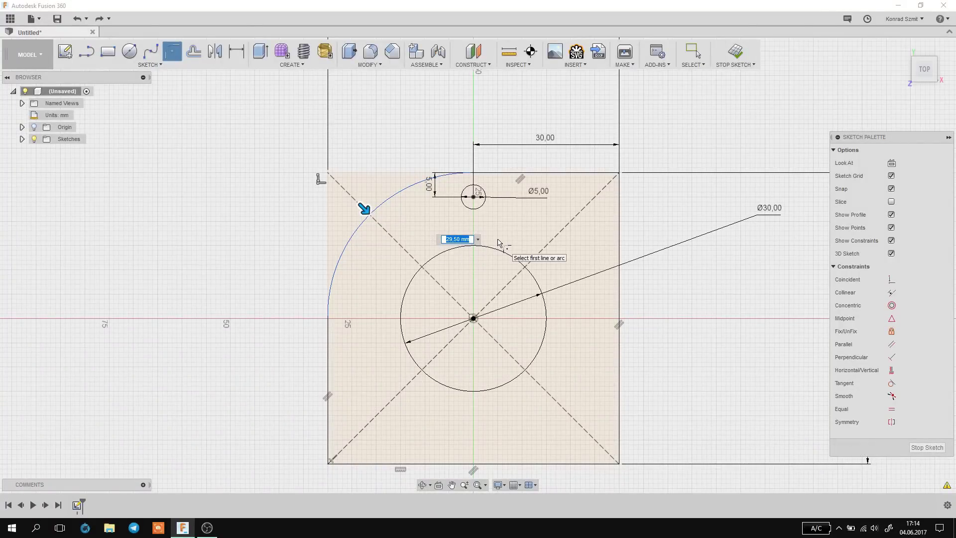
text(30)
key(Return)
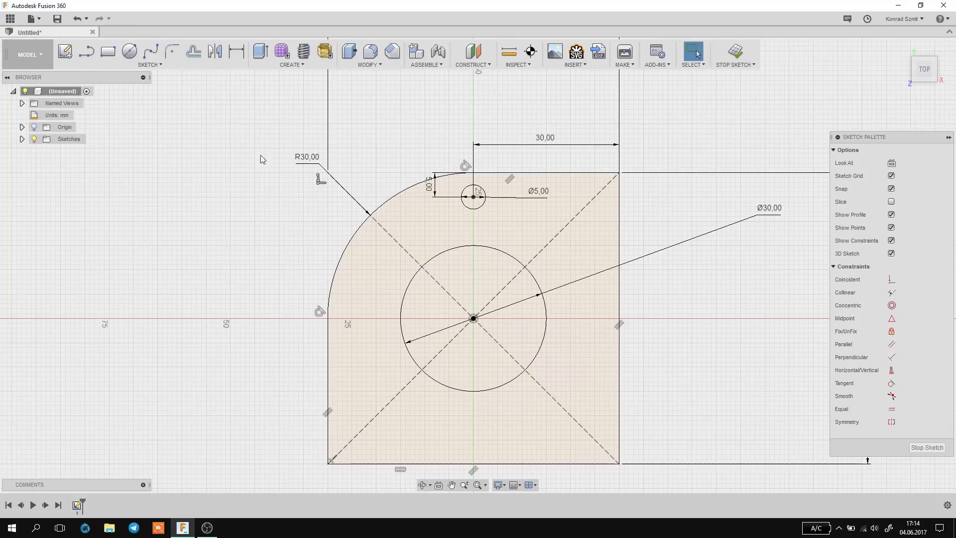
Drag the R30 label down and left, clear of the outline.
drag(314, 163, 267, 221)
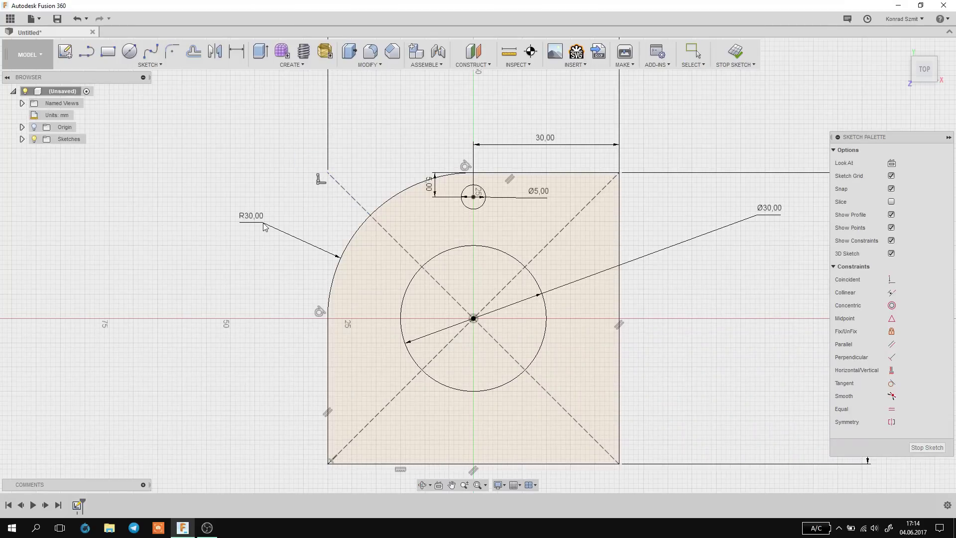
drag(324, 189, 258, 249)
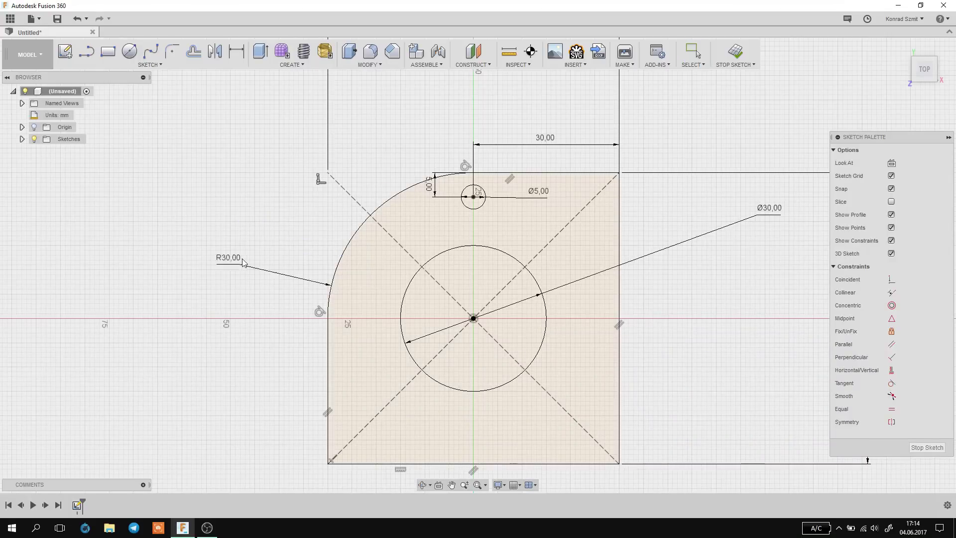
key(Escape)
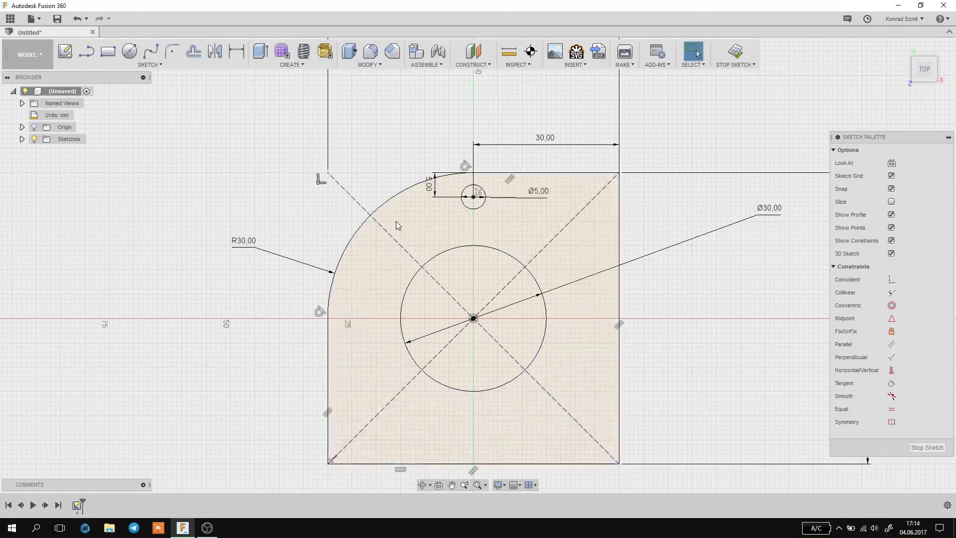
scroll(401, 195, down, 2)
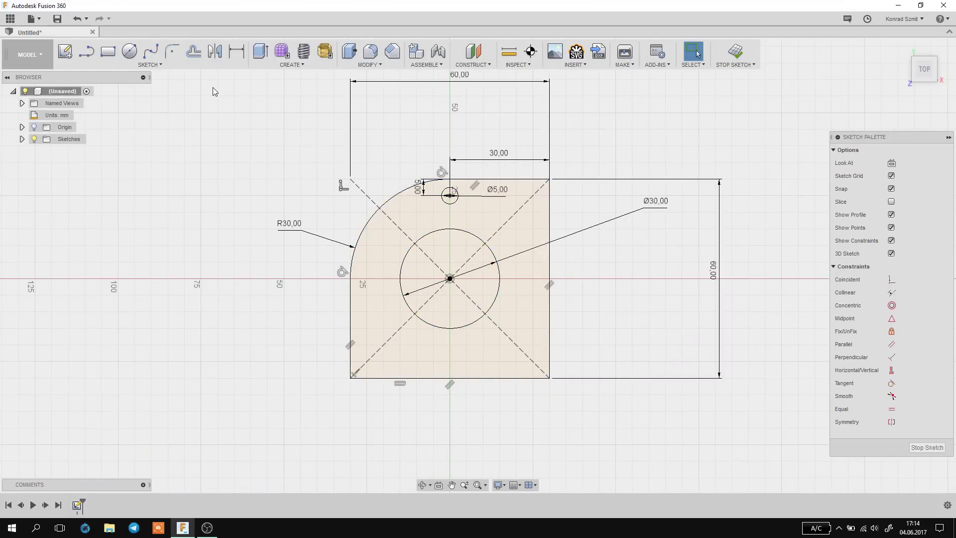
scroll(395, 201, up, 3)
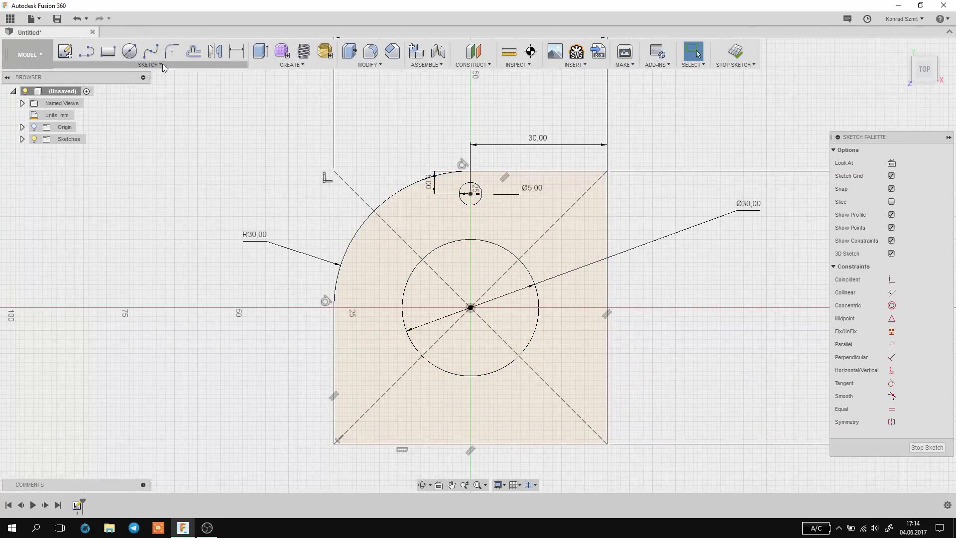
Draw a centre-diameter circle centred on the square's lower-right corner.
click(160, 65)
mouse_move(72, 109)
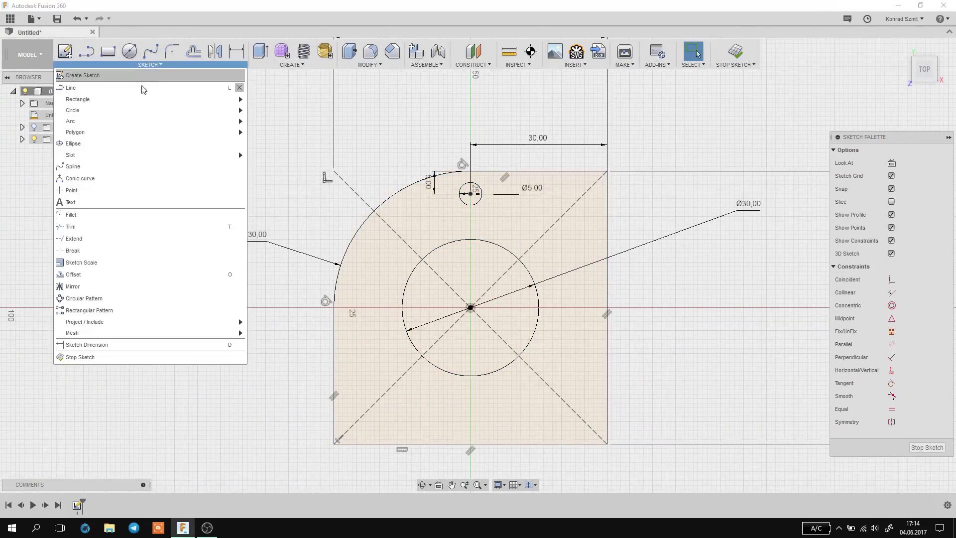
click(113, 227)
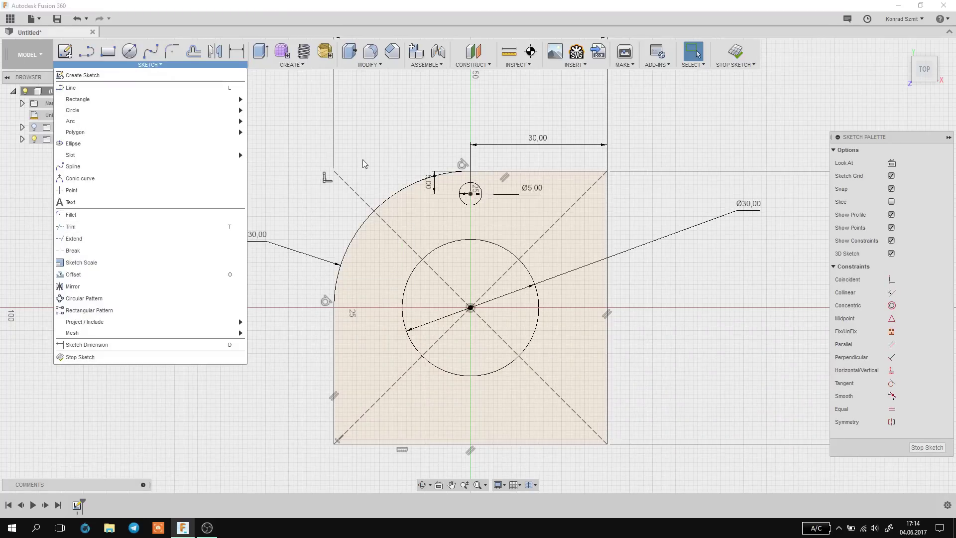
click(129, 51)
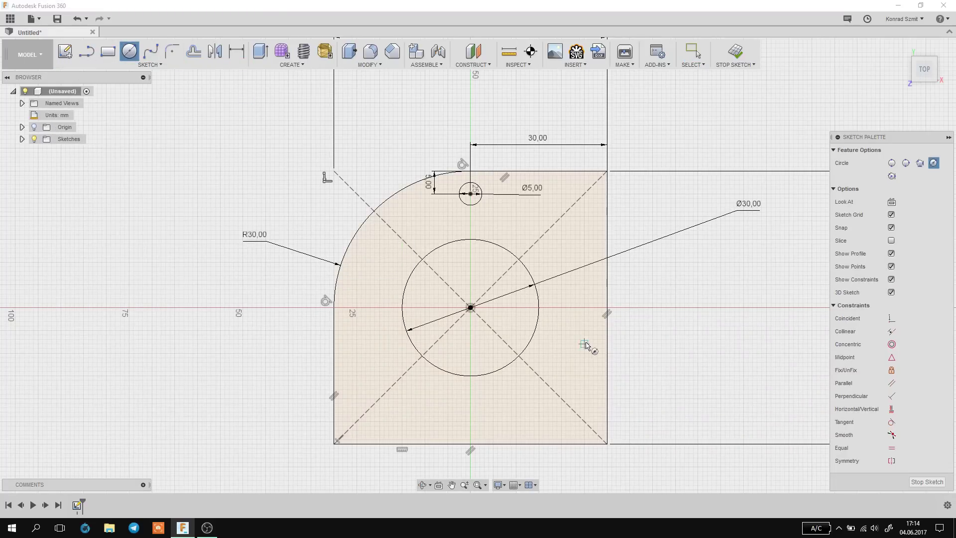
scroll(586, 399, up, 2)
scroll(613, 448, down, 3)
scroll(613, 468, up, 2)
middle_drag(630, 441, 557, 267)
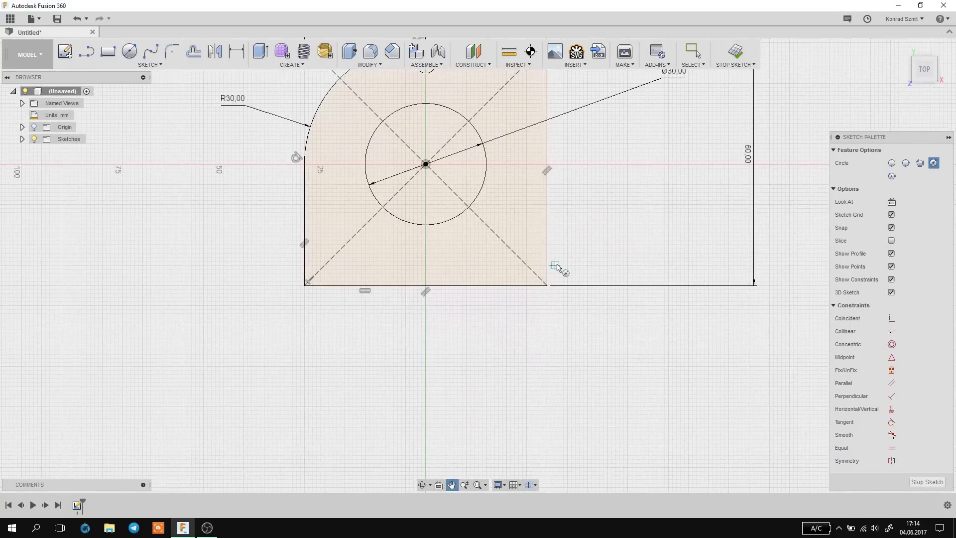
click(541, 272)
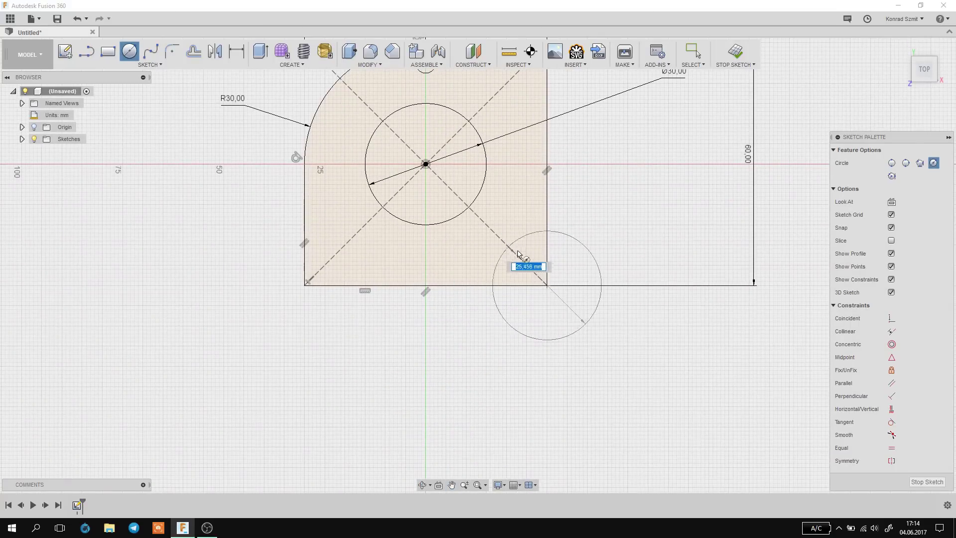
click(508, 248)
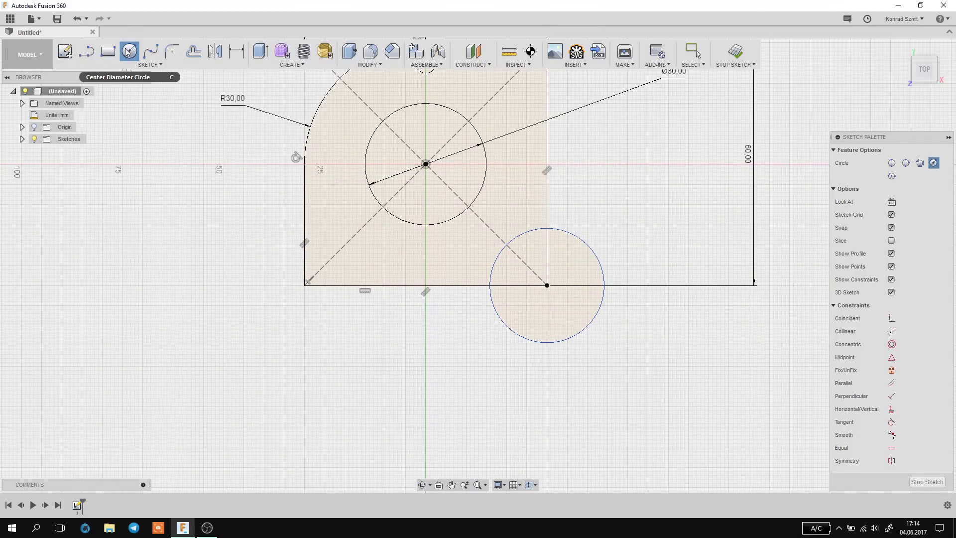
Dimension the lower-right circle to a 20 mm diameter.
click(236, 51)
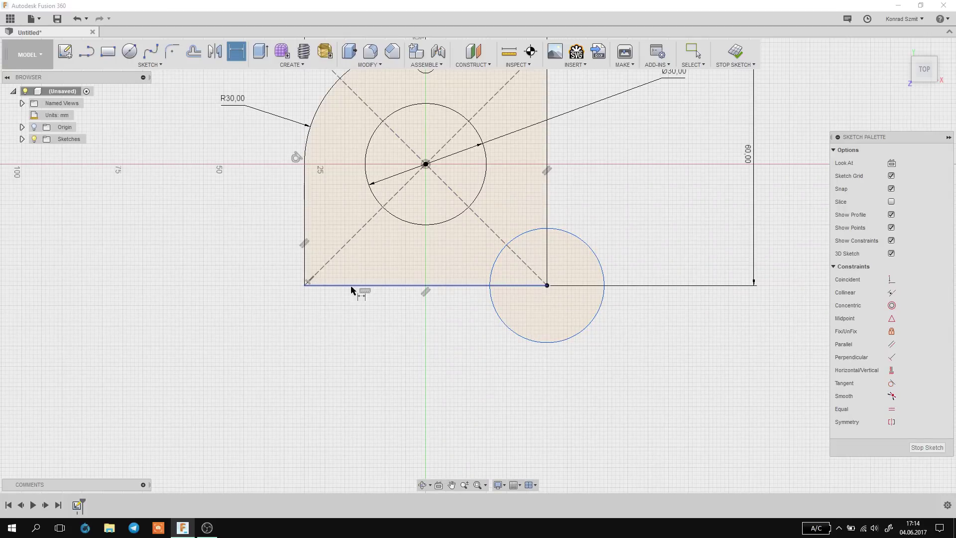
click(547, 286)
key(Escape)
click(691, 221)
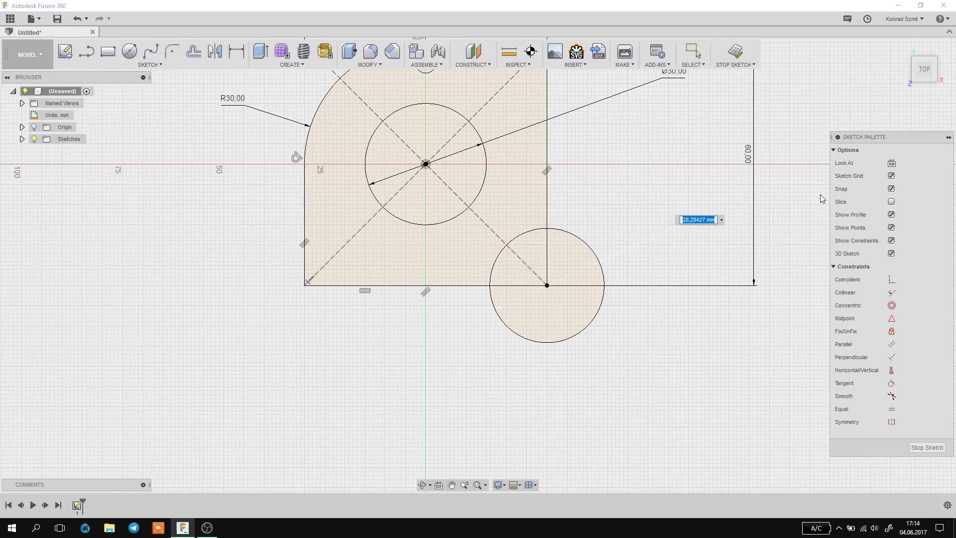
text(20)
key(Return)
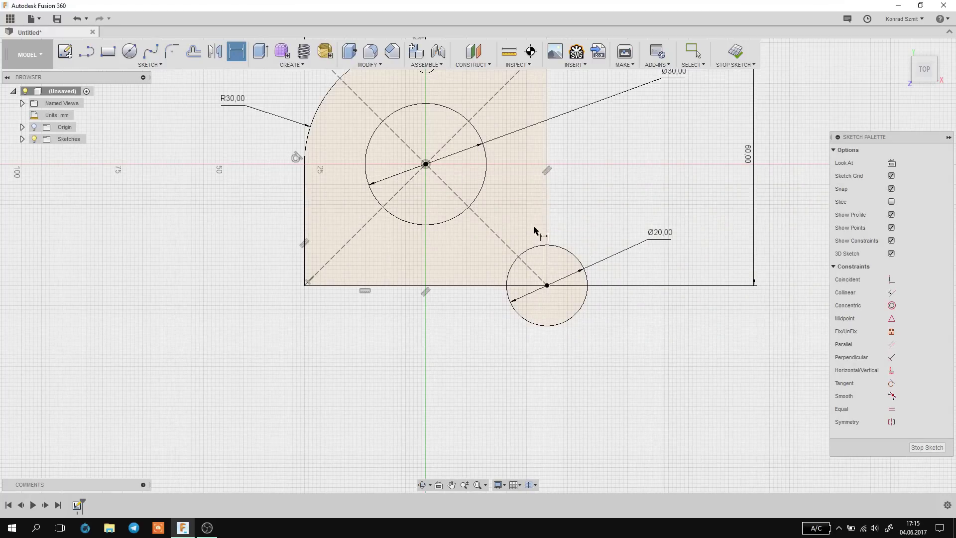
scroll(556, 249, up, 2)
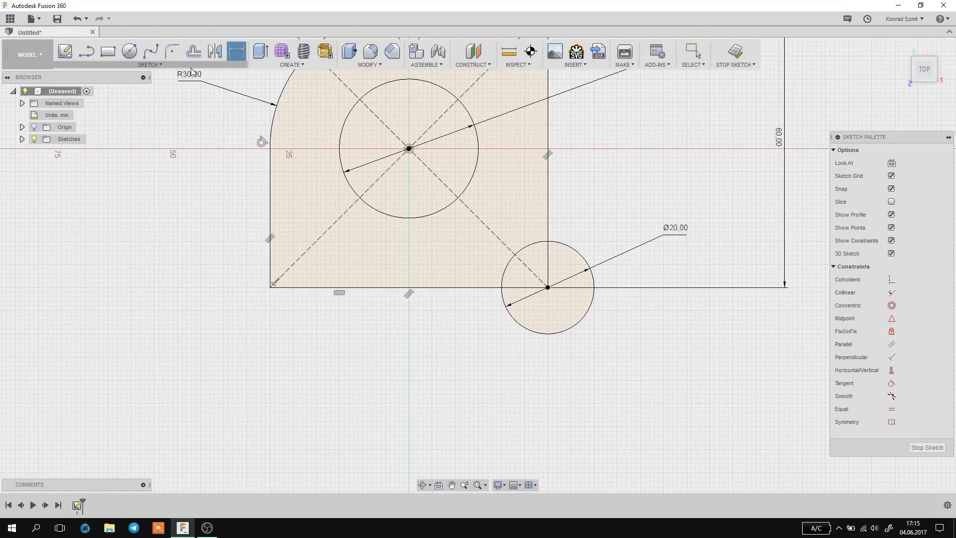
Trim the Ø20 circle's outer part and the bottom and right edge pieces inside it.
click(150, 64)
click(114, 219)
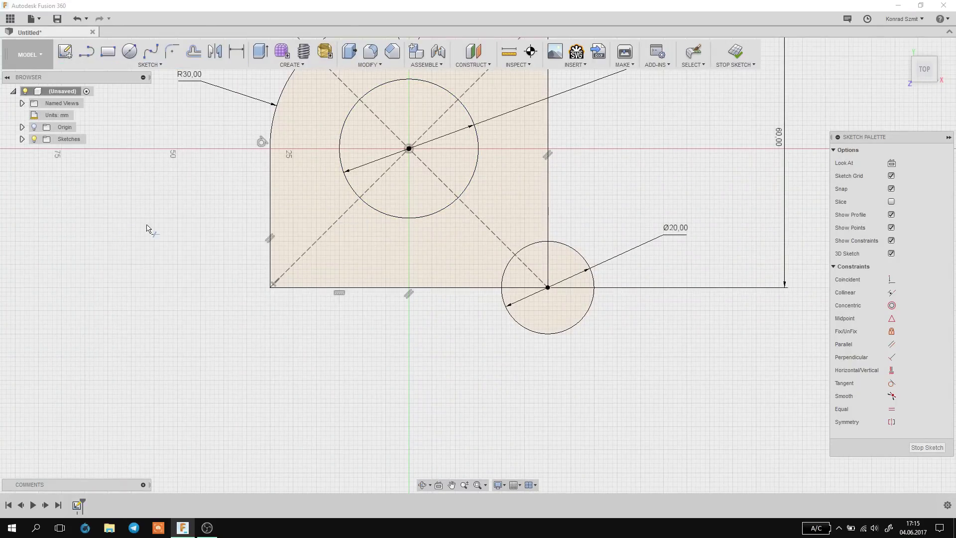
click(160, 65)
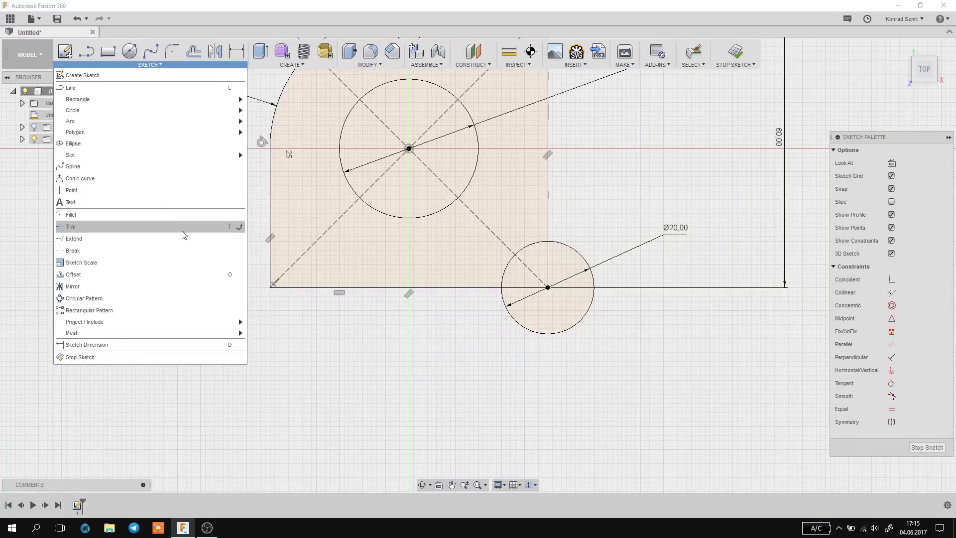
click(231, 227)
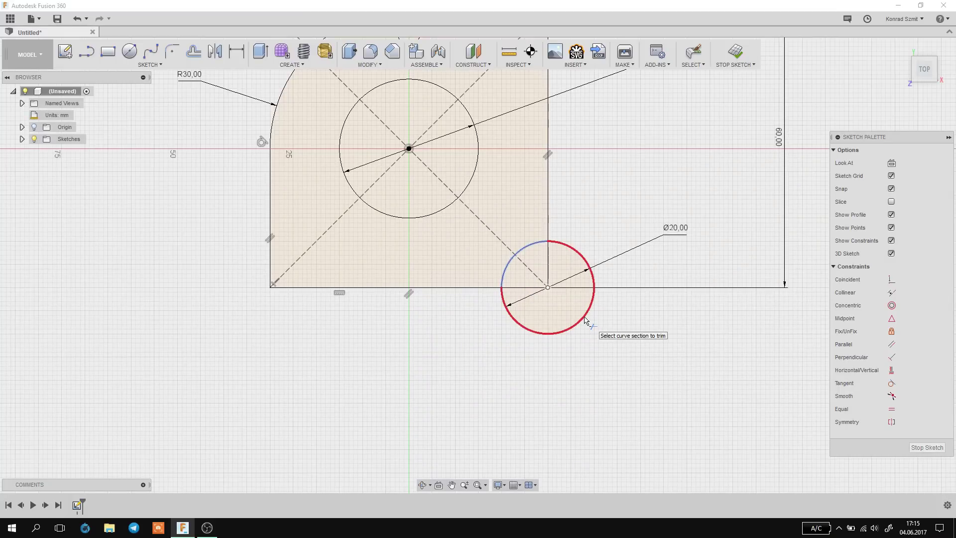
click(586, 321)
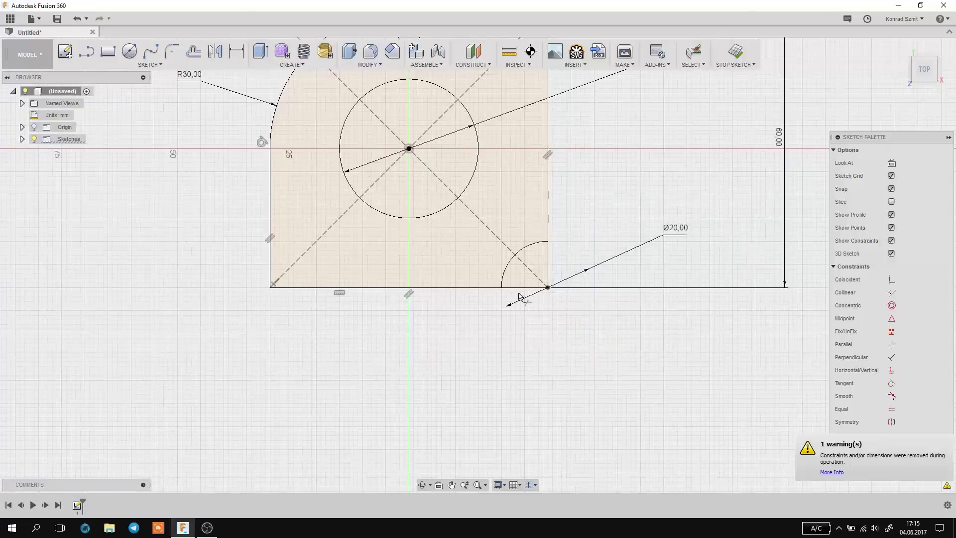
click(549, 279)
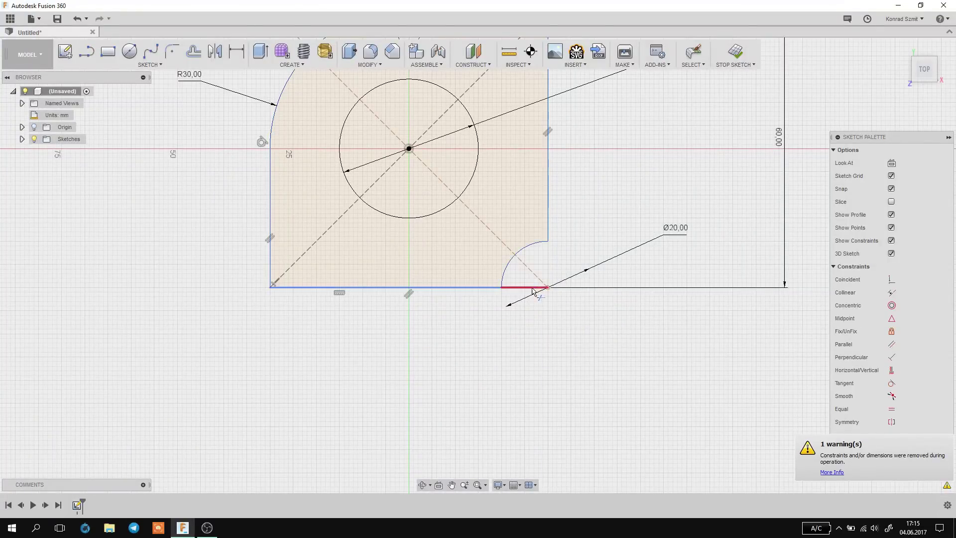
click(530, 288)
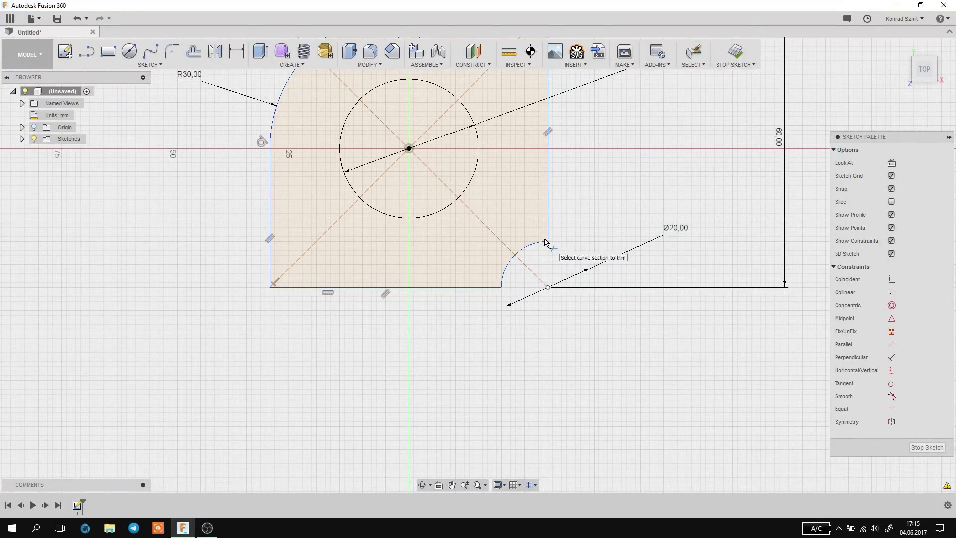
Trim the leftover arc piece lying outside the plate's right edge.
scroll(538, 234, down, 2)
scroll(527, 220, up, 1)
middle_drag(527, 220, 555, 277)
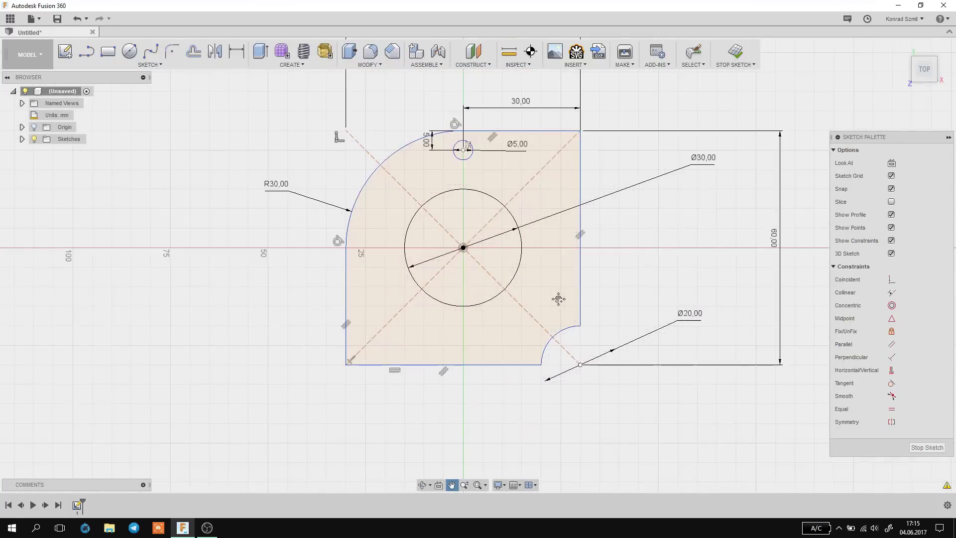
scroll(555, 288, up, 2)
scroll(568, 326, down, 1)
middle_drag(568, 327, 548, 347)
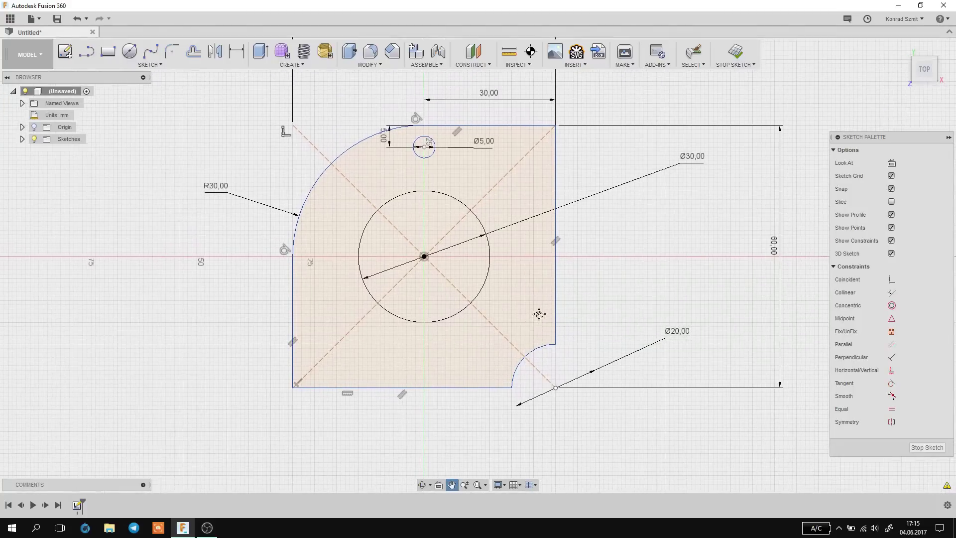
click(549, 346)
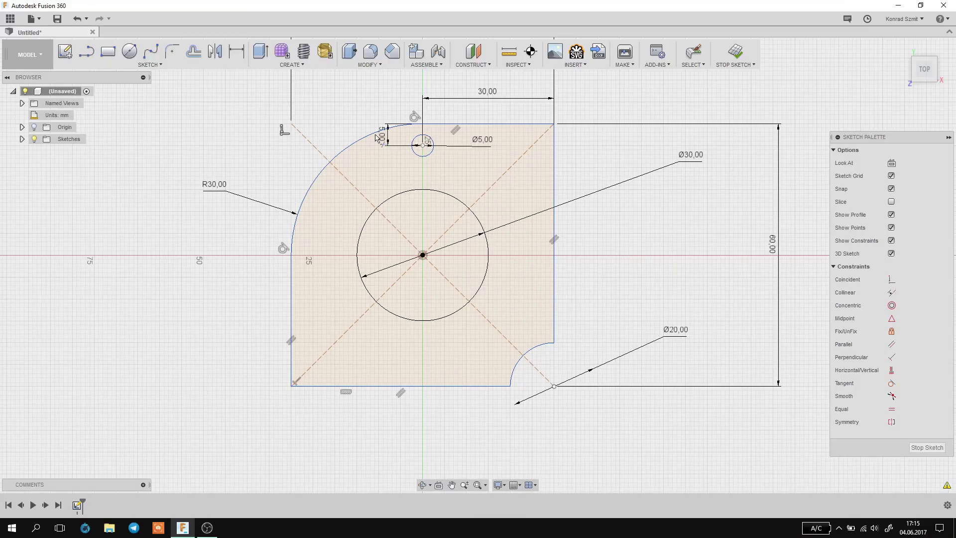
click(236, 51)
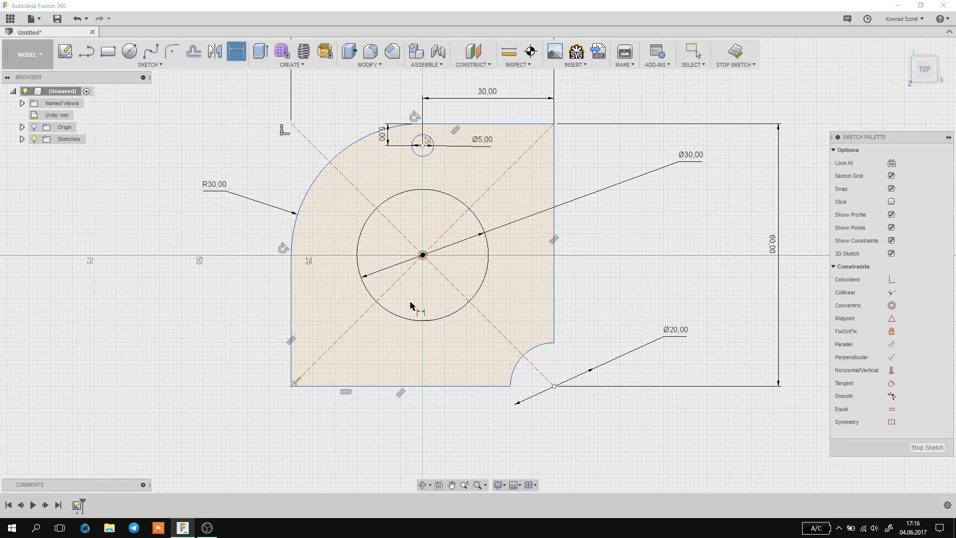
scroll(486, 269, up, 1)
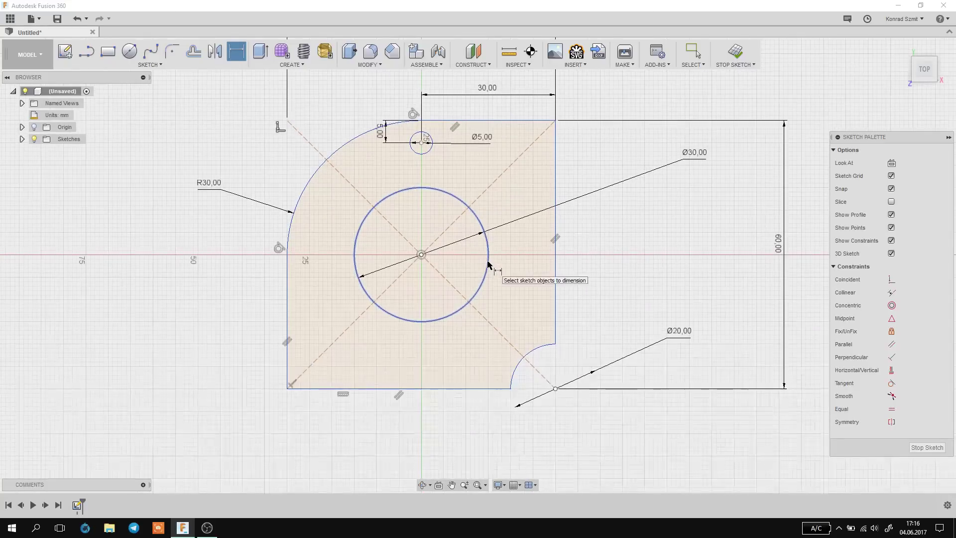
click(556, 344)
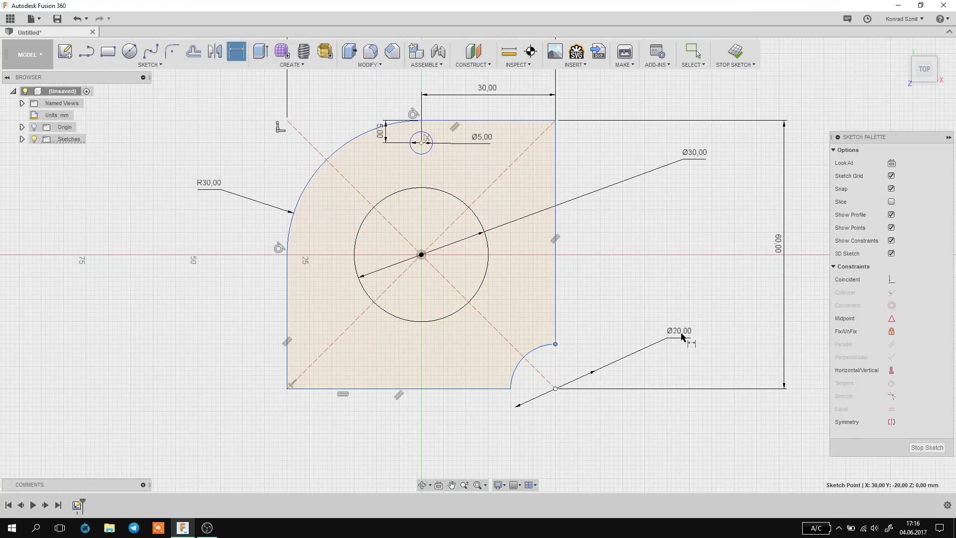
click(556, 121)
click(637, 195)
key(Return)
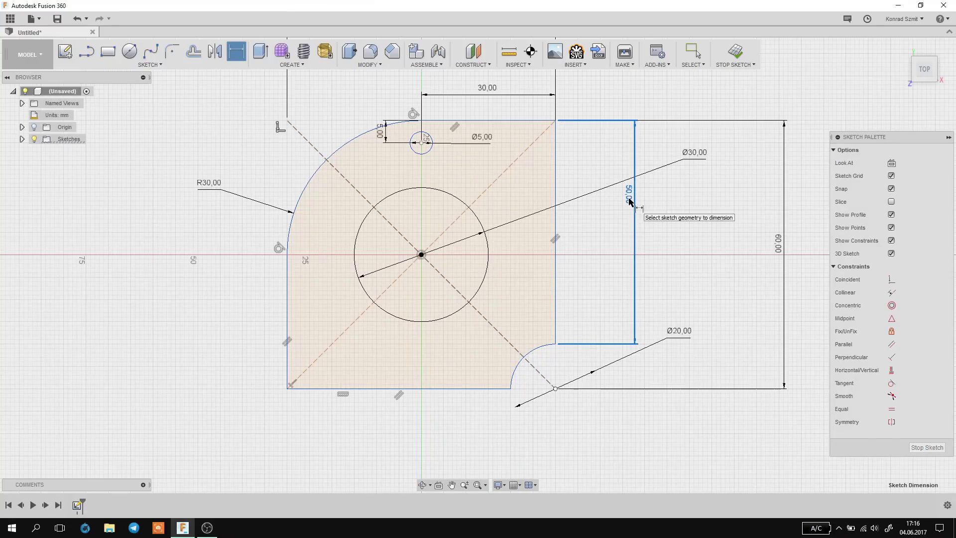
key(ctrl+z)
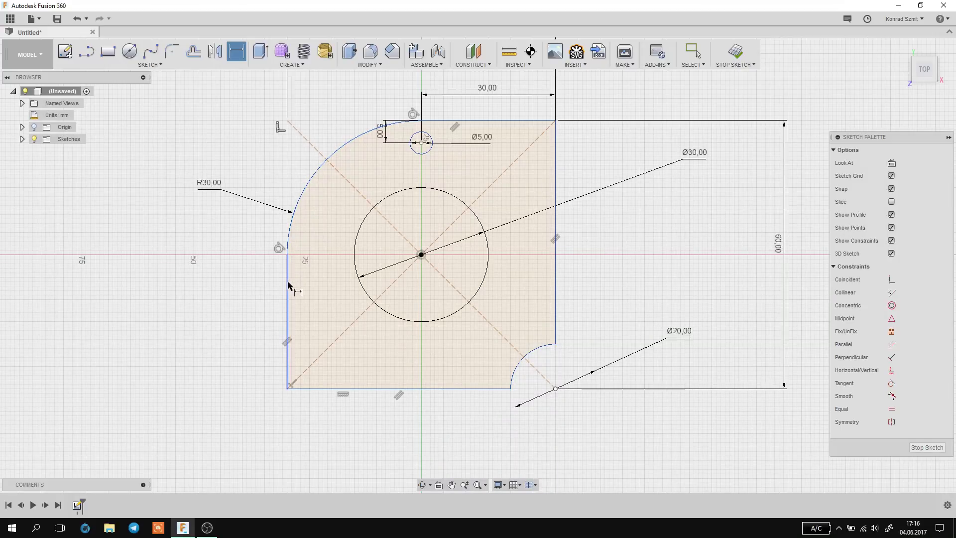
click(481, 120)
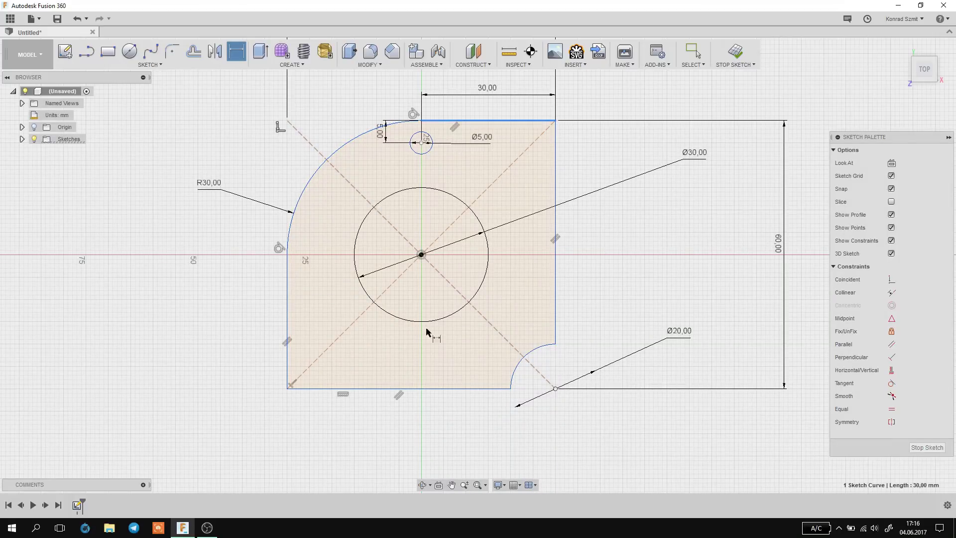
click(436, 389)
click(190, 309)
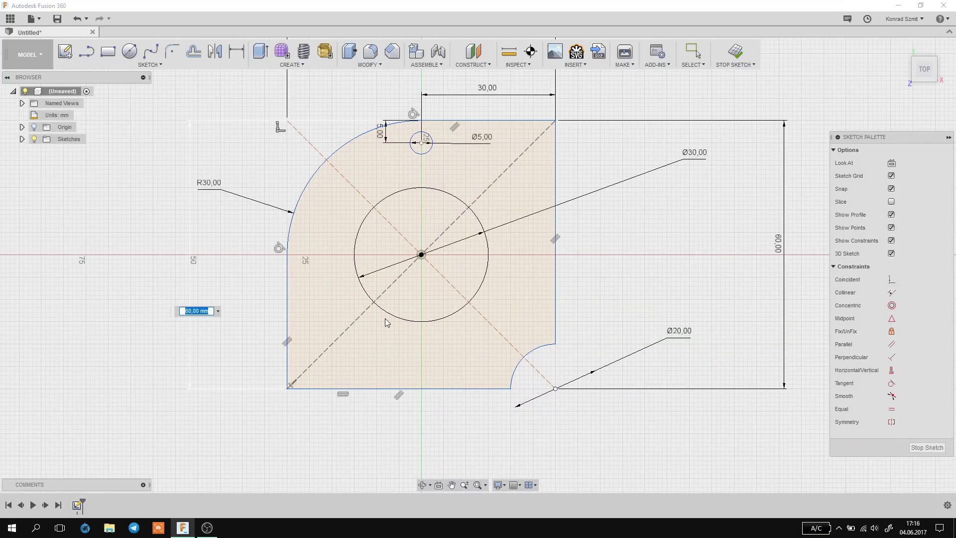
key(Return)
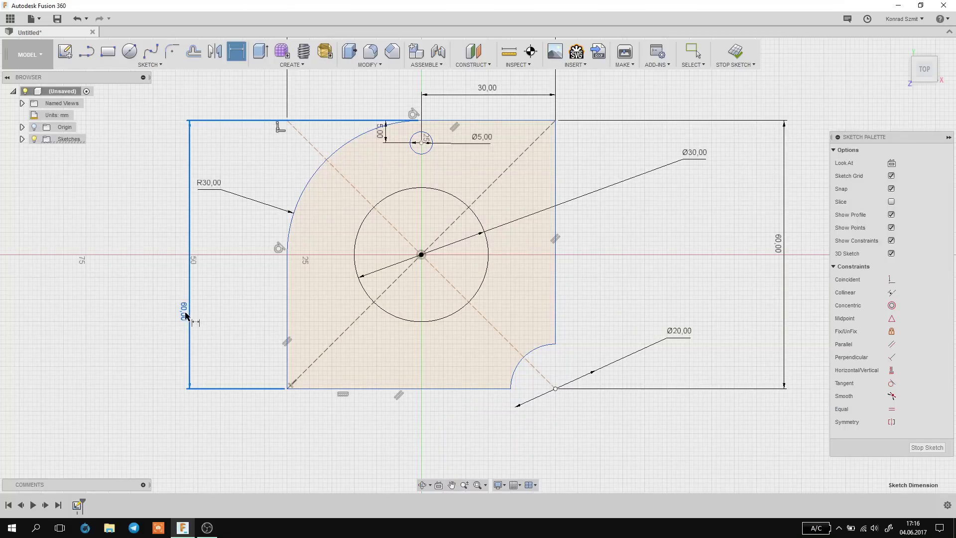
click(185, 315)
key(Delete)
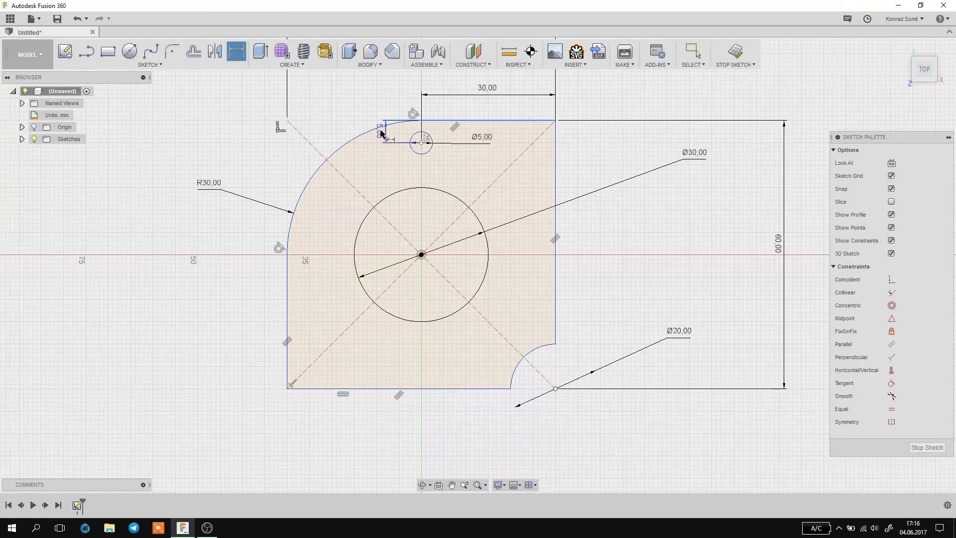
scroll(515, 267, up, 2)
scroll(520, 291, down, 2)
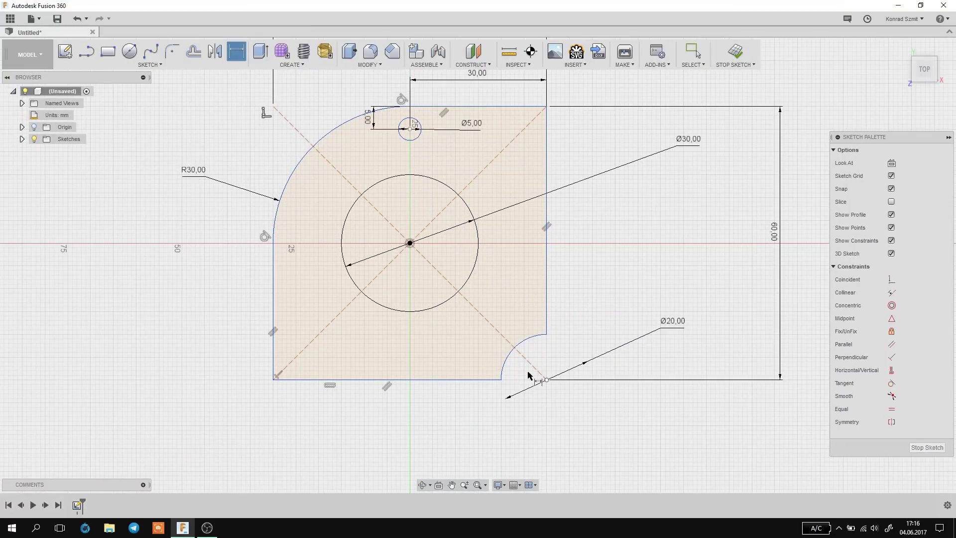
Dimension the notch arc's endpoints 10 mm horizontally and 10 mm vertically from the corner.
click(547, 380)
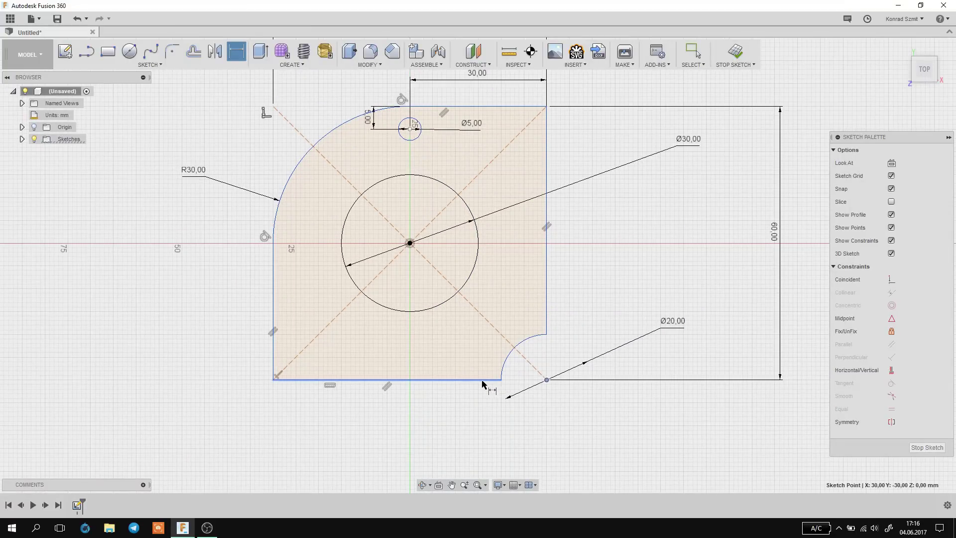
click(501, 379)
click(550, 368)
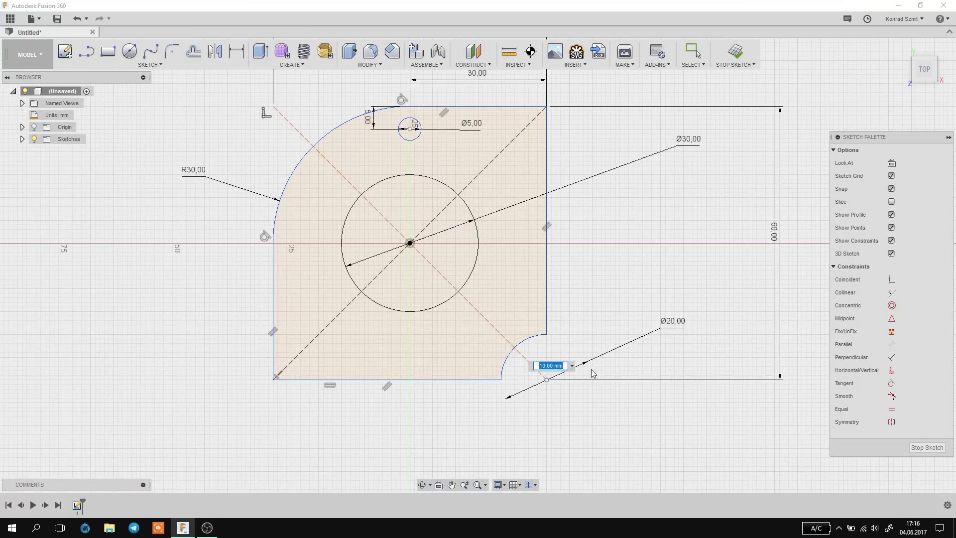
key(Return)
drag(545, 363, 543, 394)
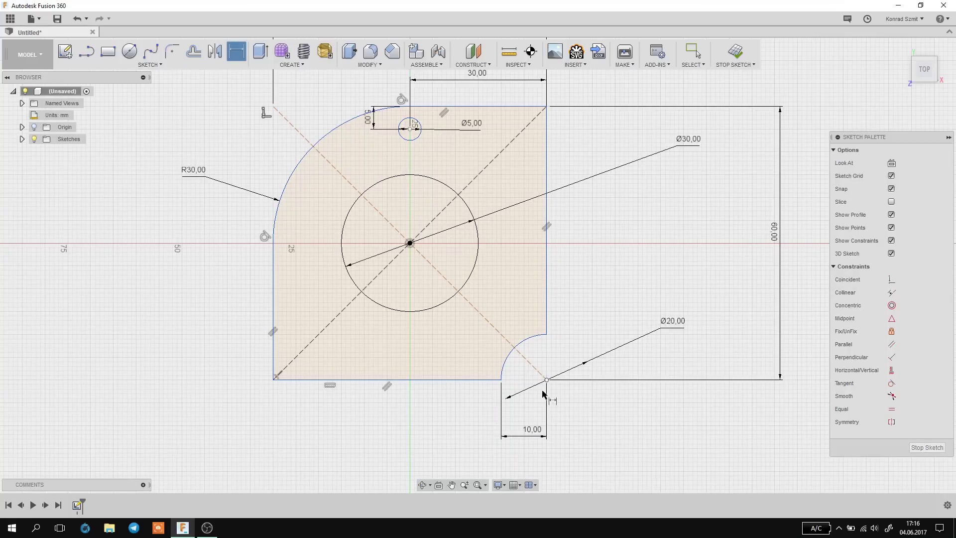
click(546, 334)
click(547, 380)
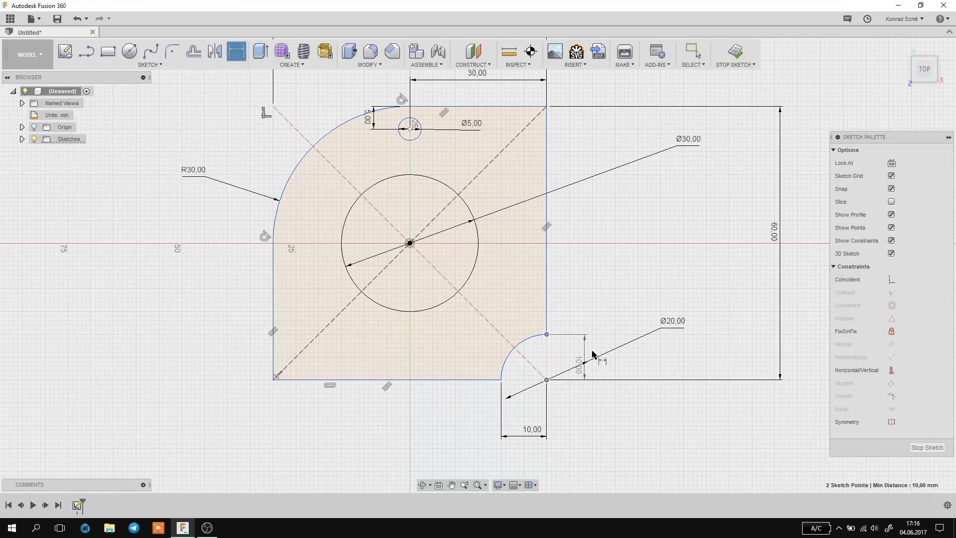
click(619, 351)
key(Return)
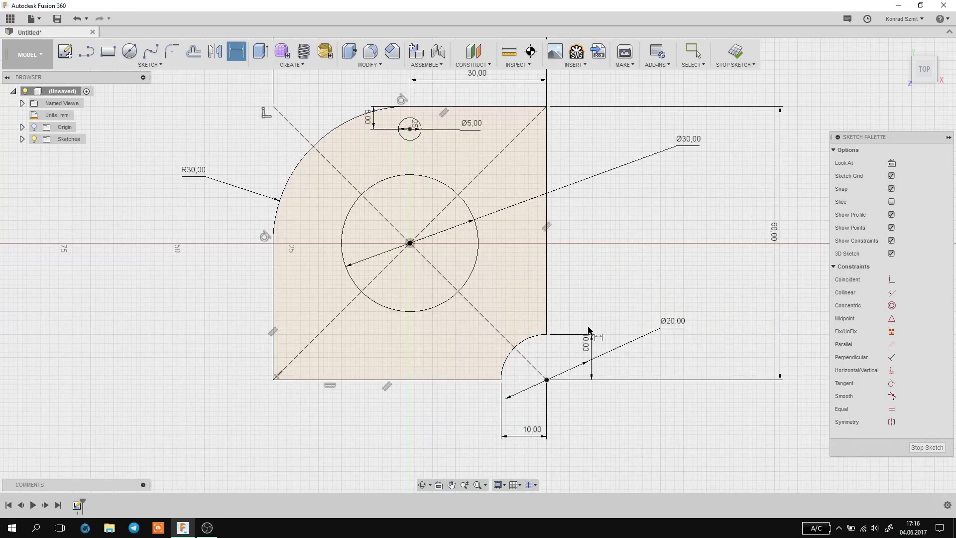
Reposition the vertical 10 mm dimension and the Ø20 label clear of the notch.
key(Escape)
drag(587, 343, 592, 354)
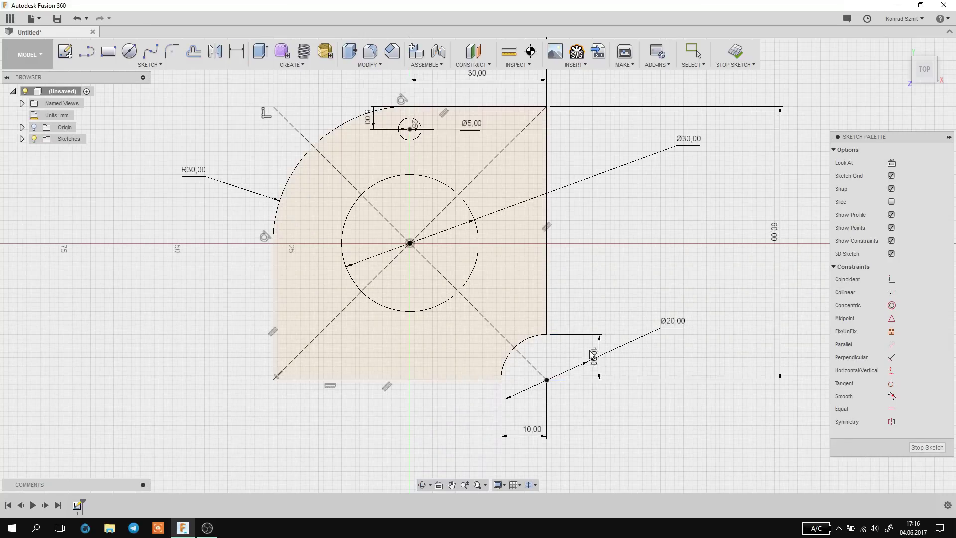
key(d)
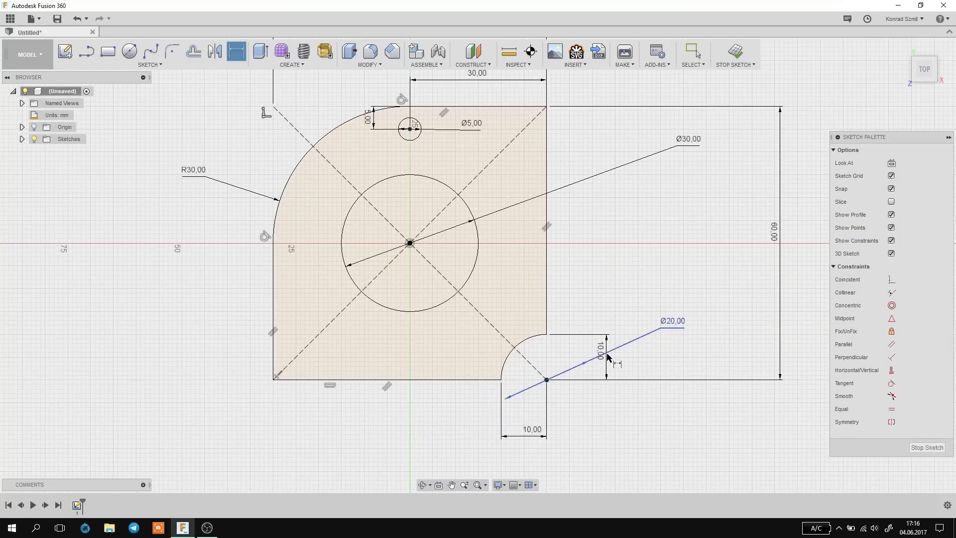
drag(608, 356, 636, 352)
mouse_move(670, 323)
mouse_down()
mouse_move(619, 358)
mouse_move(481, 359)
mouse_up()
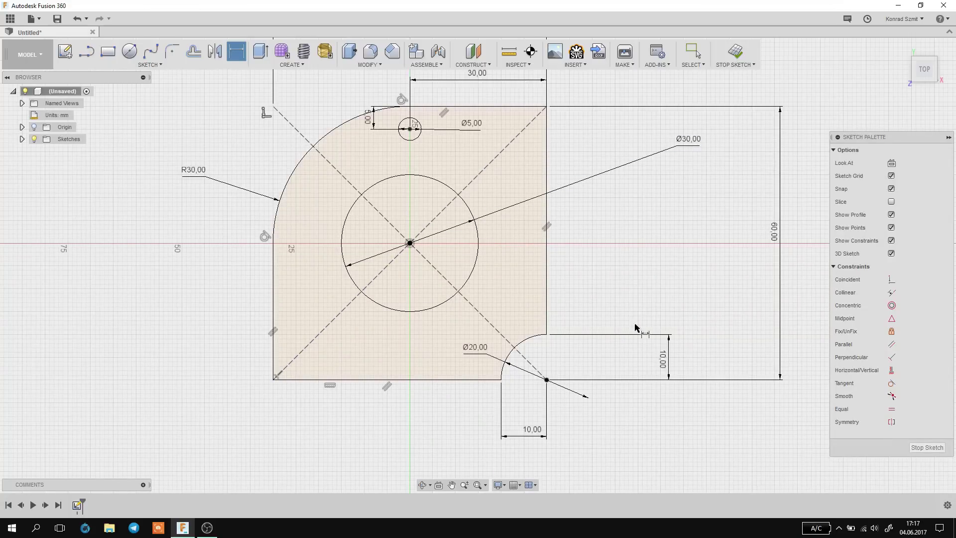
drag(662, 361, 586, 357)
key(d)
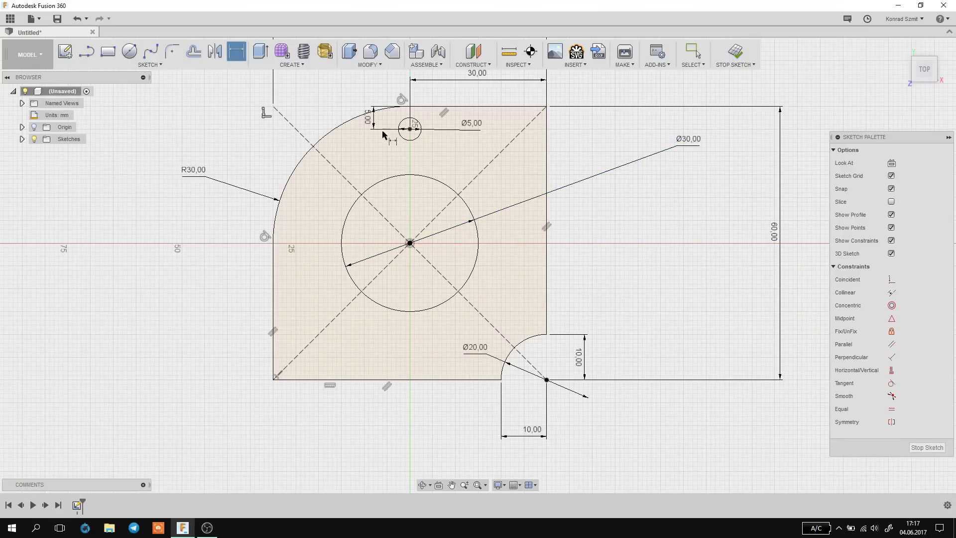
click(151, 66)
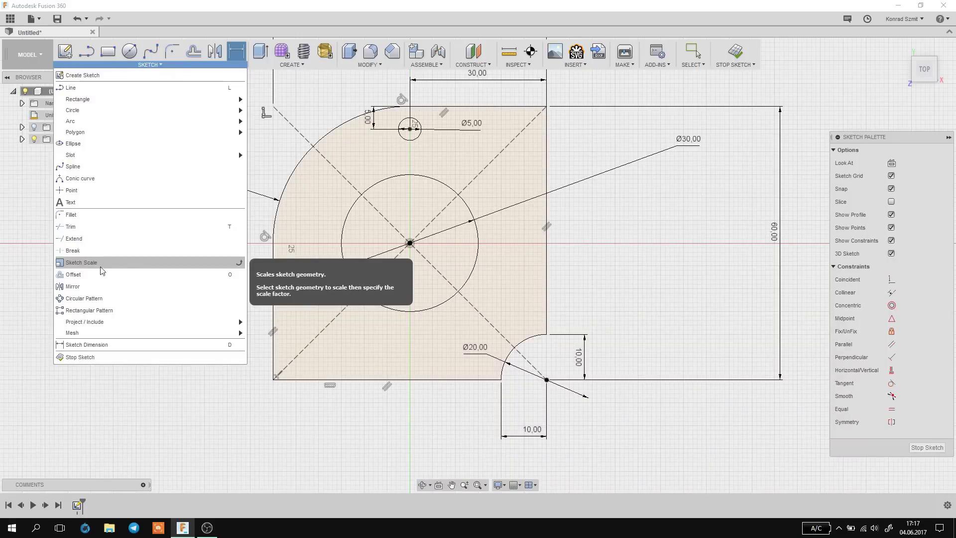
click(75, 265)
scroll(398, 210, down, 3)
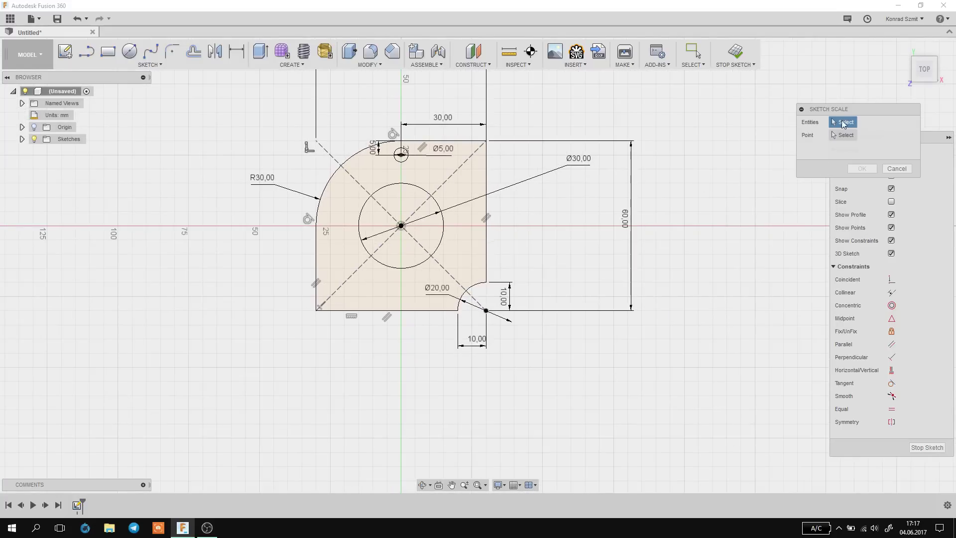
drag(853, 109, 457, 199)
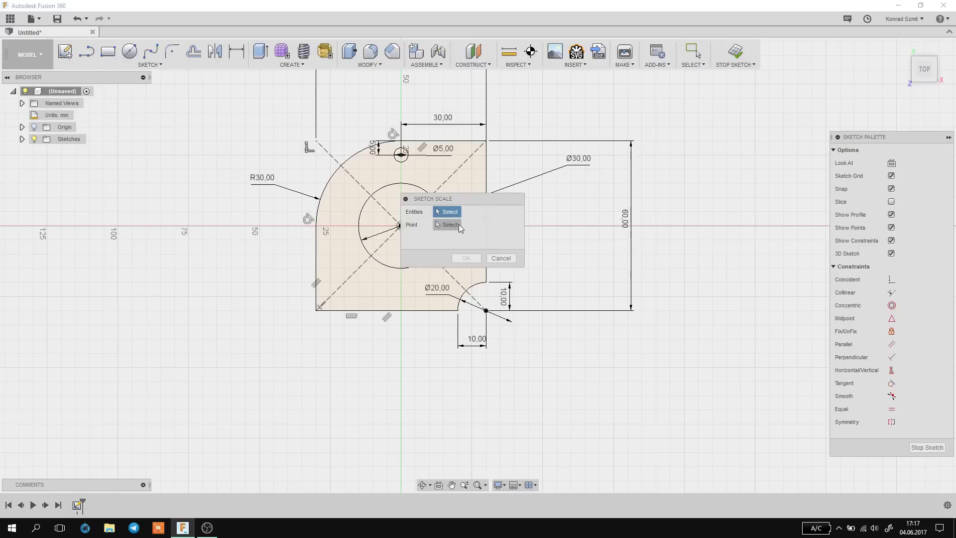
click(455, 224)
click(415, 214)
mouse_move(475, 201)
mouse_down()
mouse_move(689, 186)
mouse_move(754, 169)
mouse_up()
drag(259, 117, 552, 347)
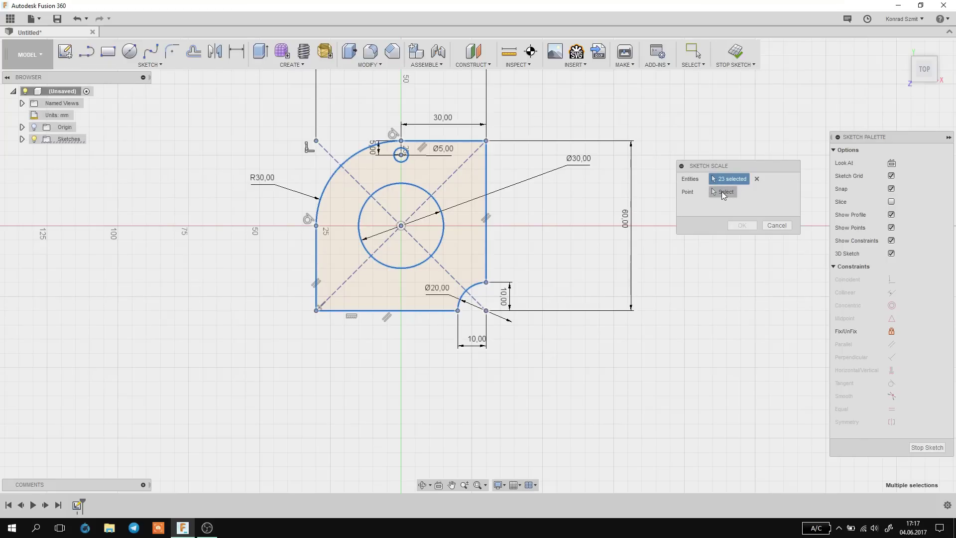
click(724, 194)
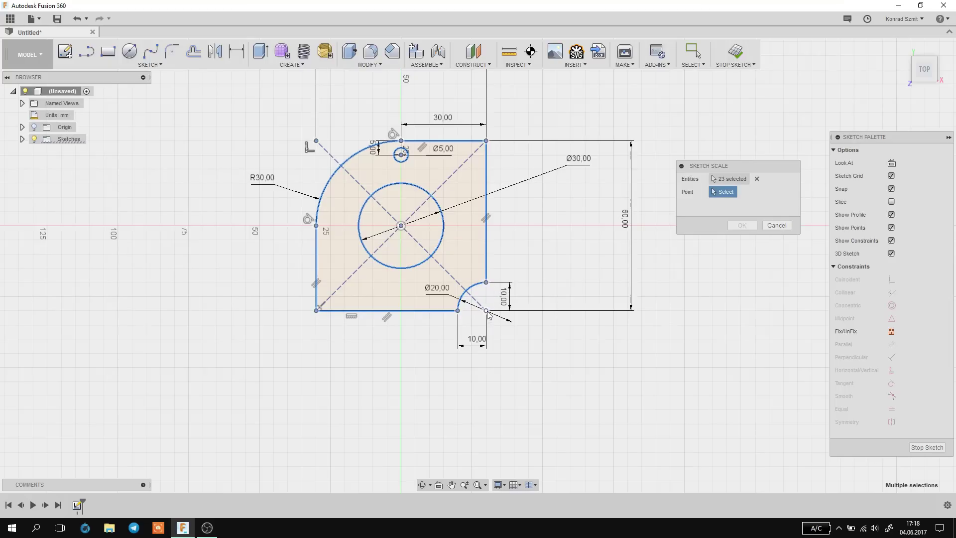
click(757, 179)
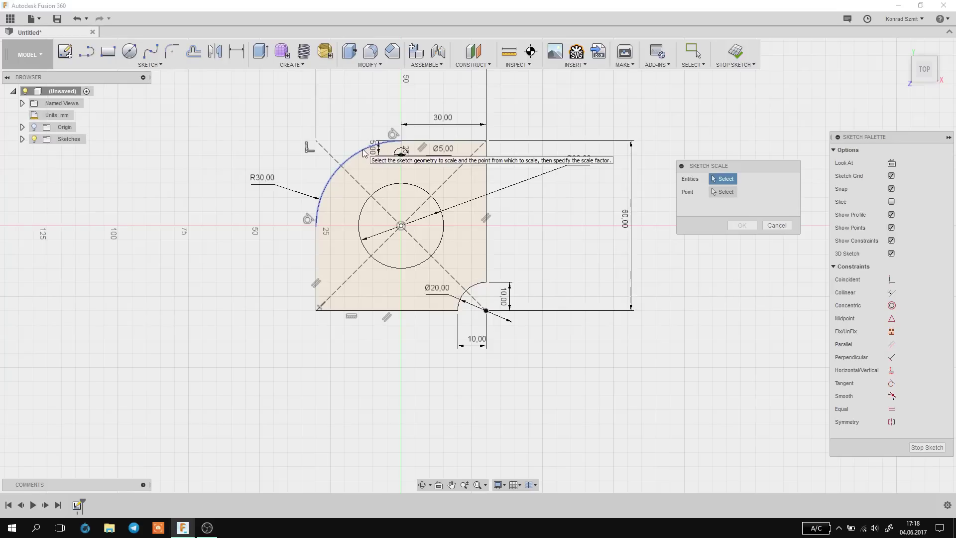
click(778, 226)
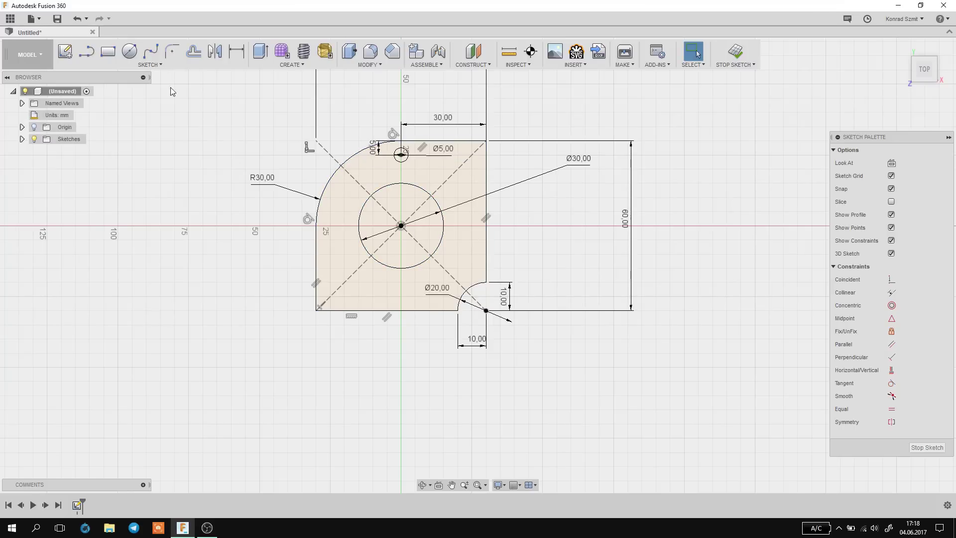
click(150, 65)
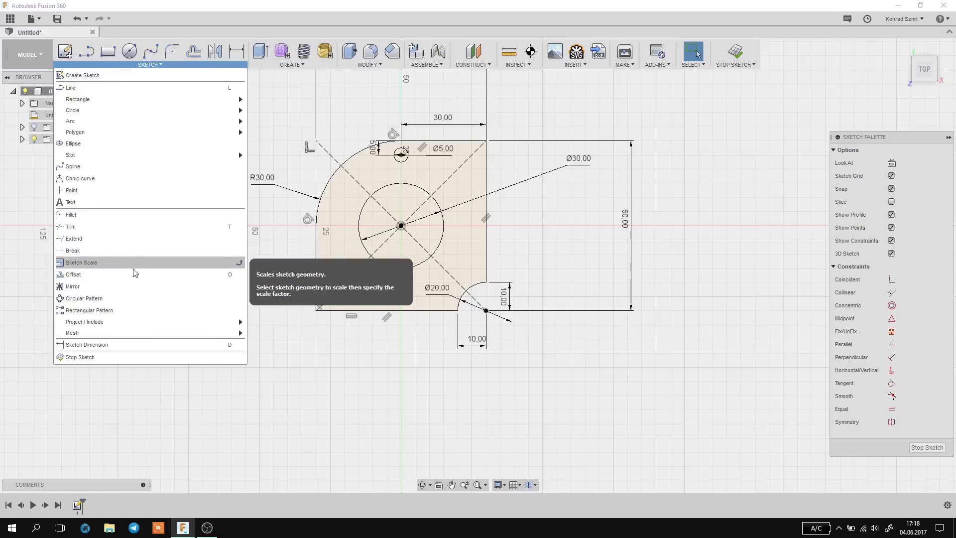
Offset the plate's outer outline chain 4 mm inward (-4 mm).
click(82, 276)
scroll(449, 196, up, 1)
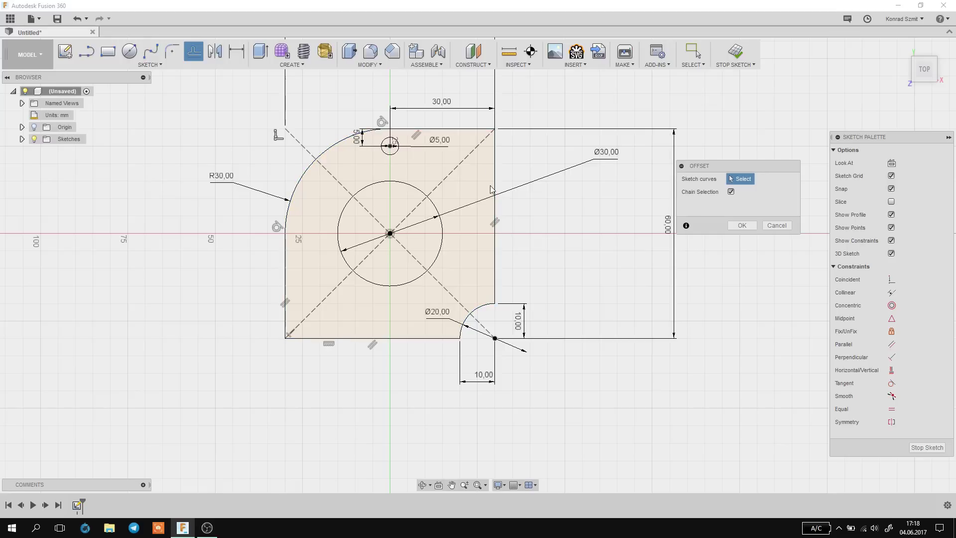
drag(739, 168, 452, 197)
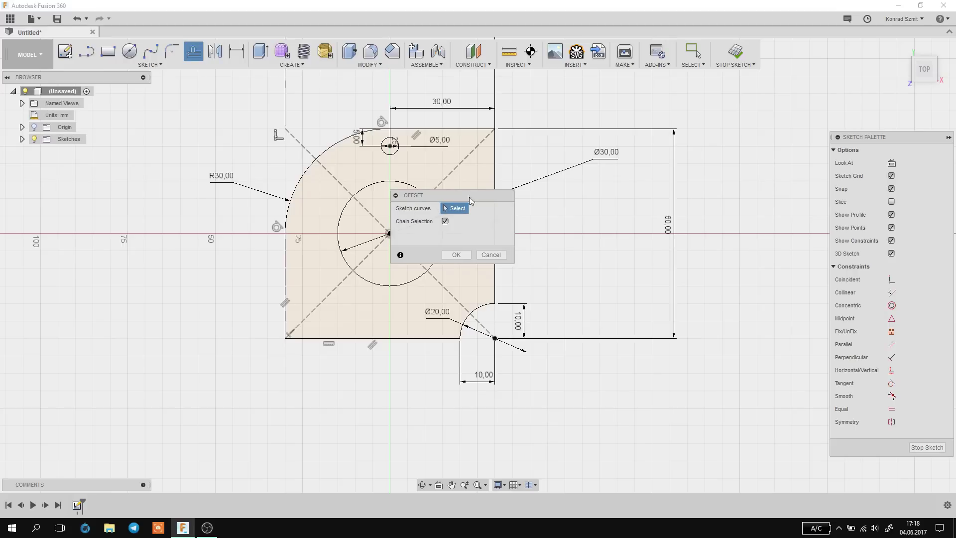
drag(469, 196, 651, 178)
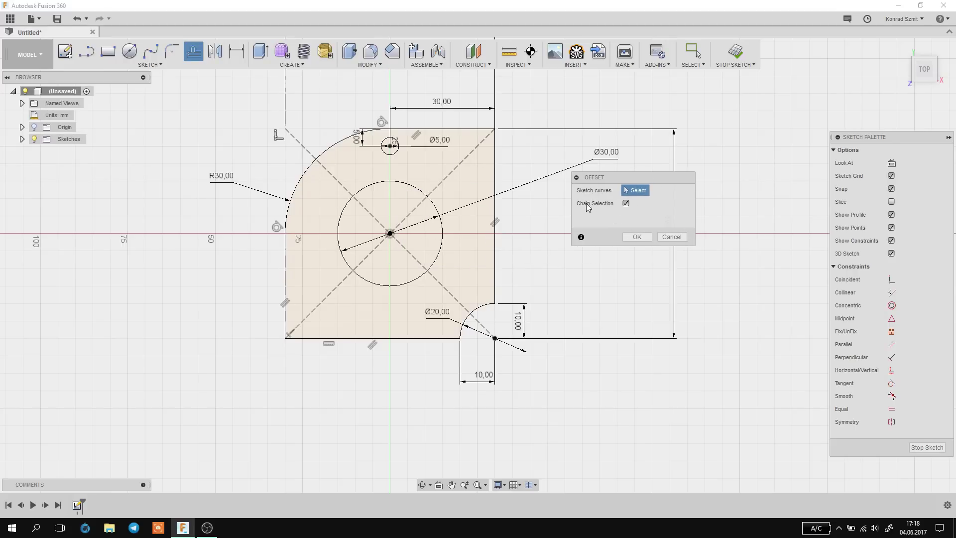
click(627, 204)
click(626, 204)
drag(598, 177, 724, 104)
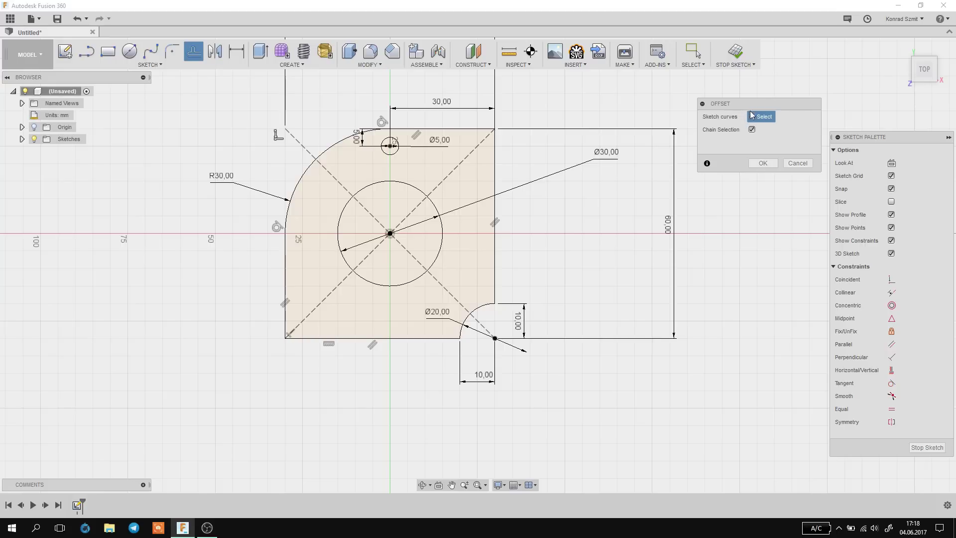
click(334, 141)
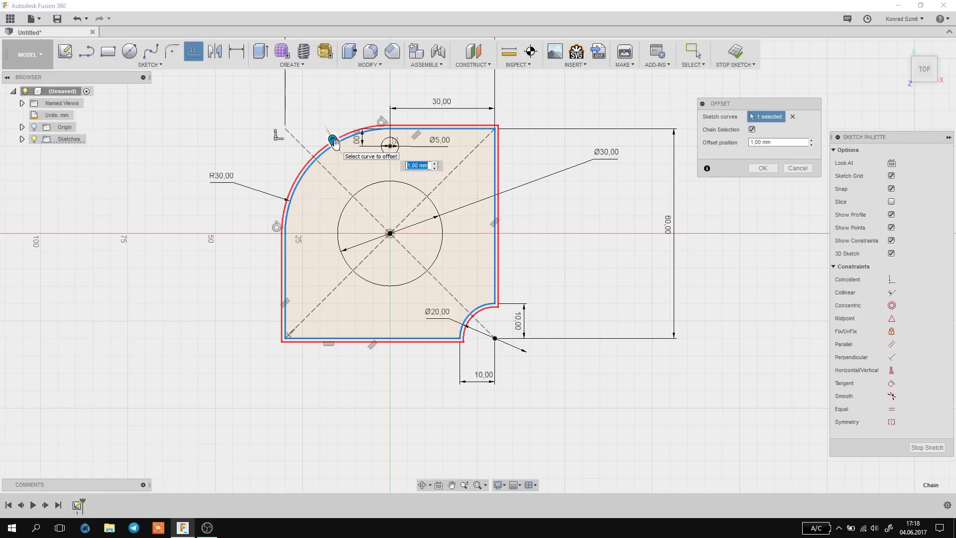
mouse_move(334, 141)
mouse_down()
mouse_move(341, 172)
mouse_move(344, 158)
mouse_up()
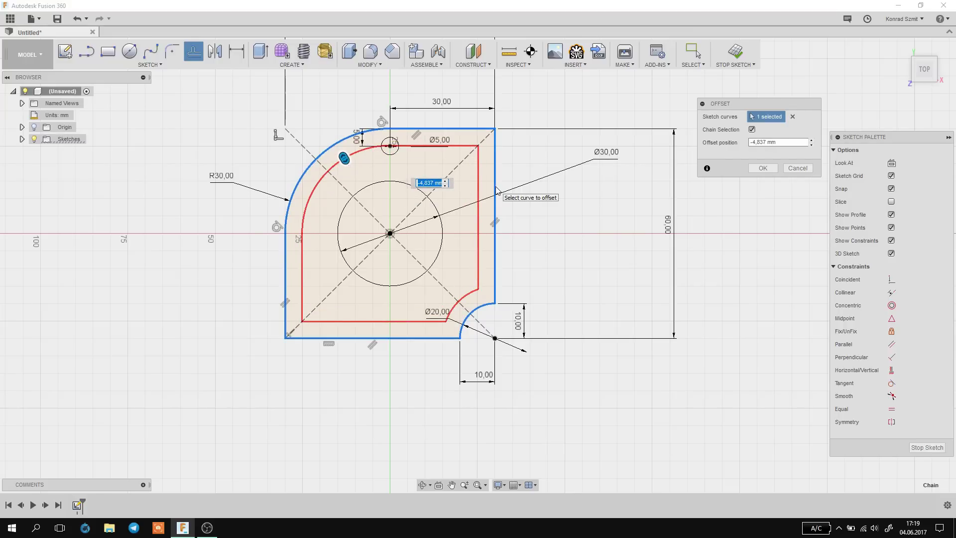
mouse_move(344, 158)
mouse_down()
mouse_move(352, 173)
mouse_move(296, 143)
mouse_move(343, 157)
mouse_up()
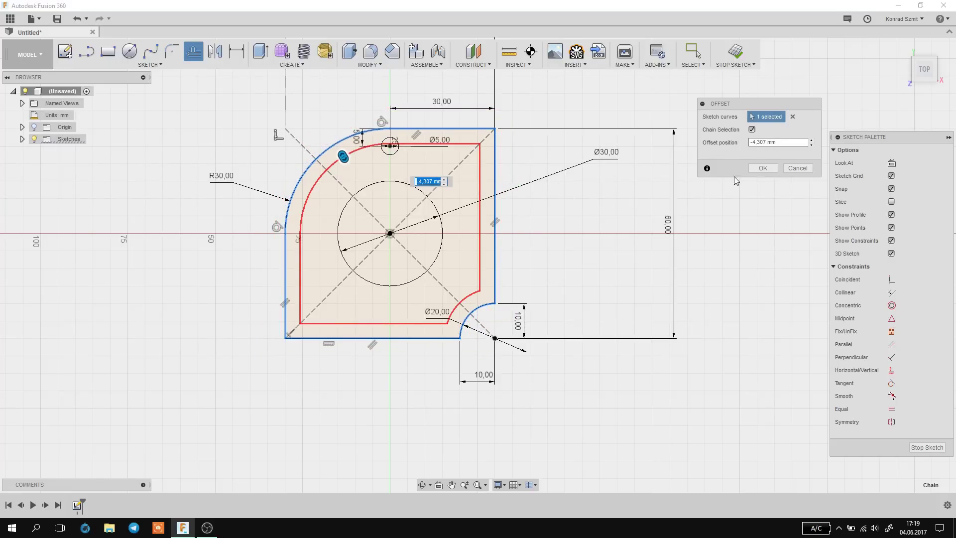
click(770, 143)
text(-4)
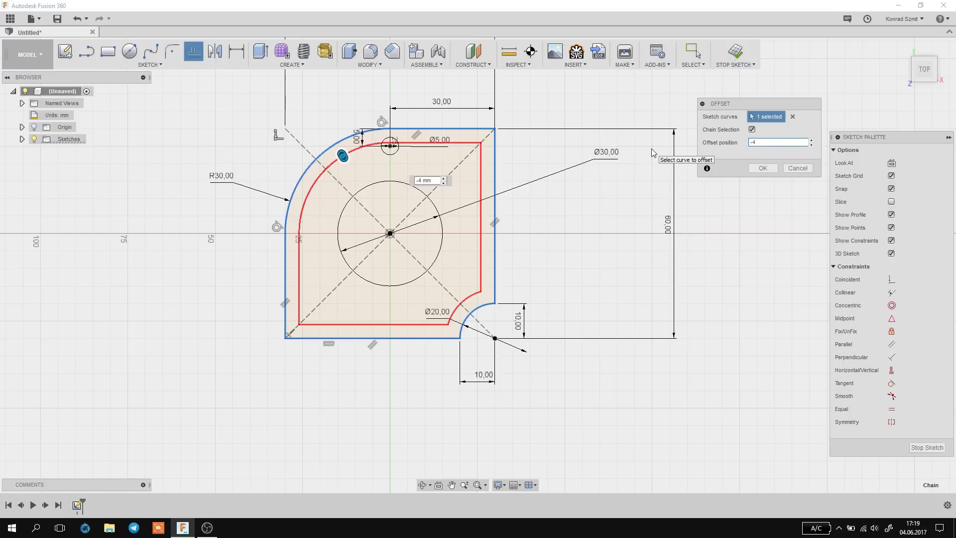
key(Return)
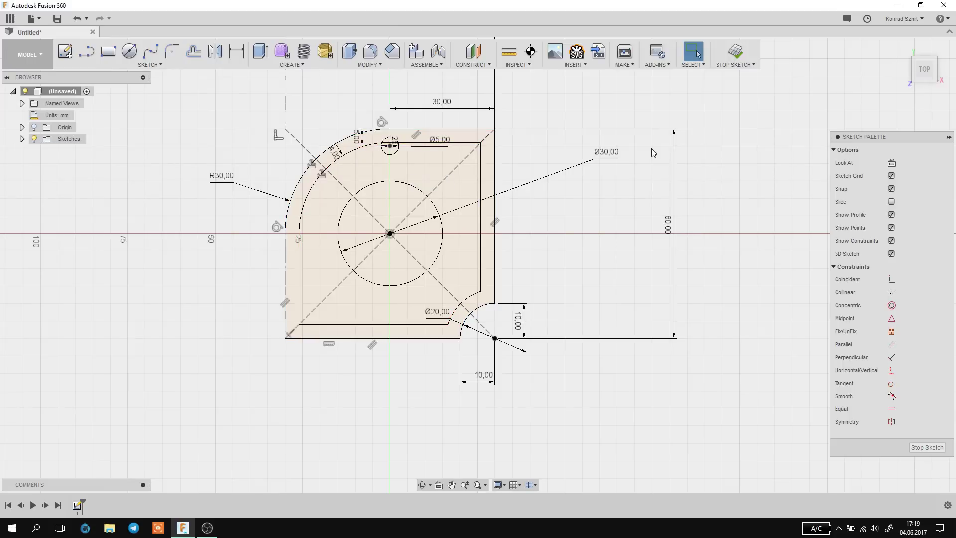
Select the border band, central circle and inner region profiles to check them.
scroll(432, 152, up, 1)
scroll(432, 153, up, 2)
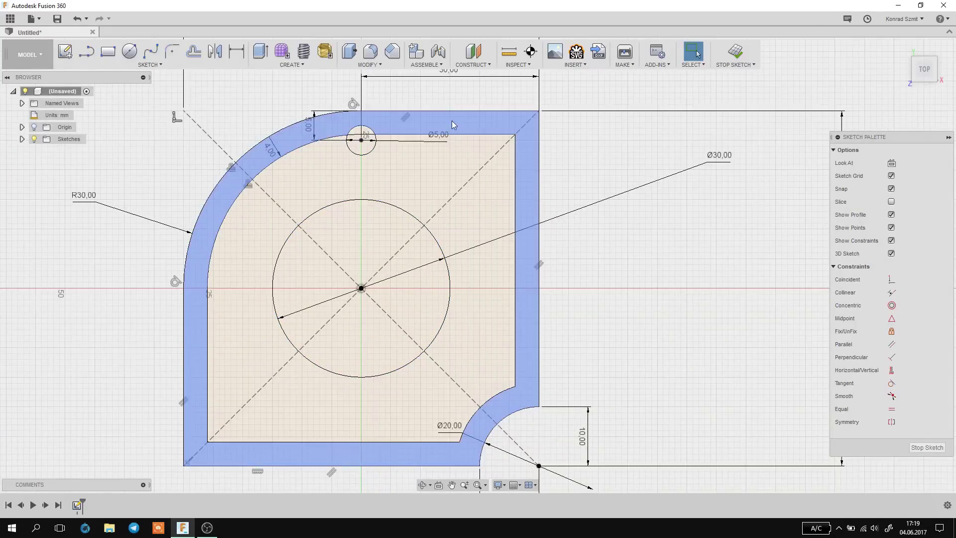
click(452, 169)
click(382, 235)
click(568, 211)
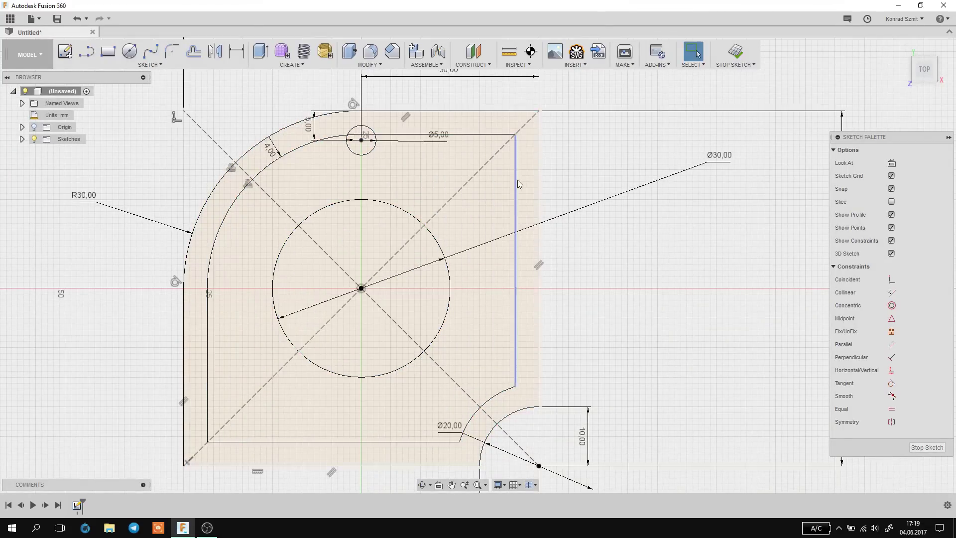
scroll(542, 198, down, 3)
scroll(530, 237, up, 1)
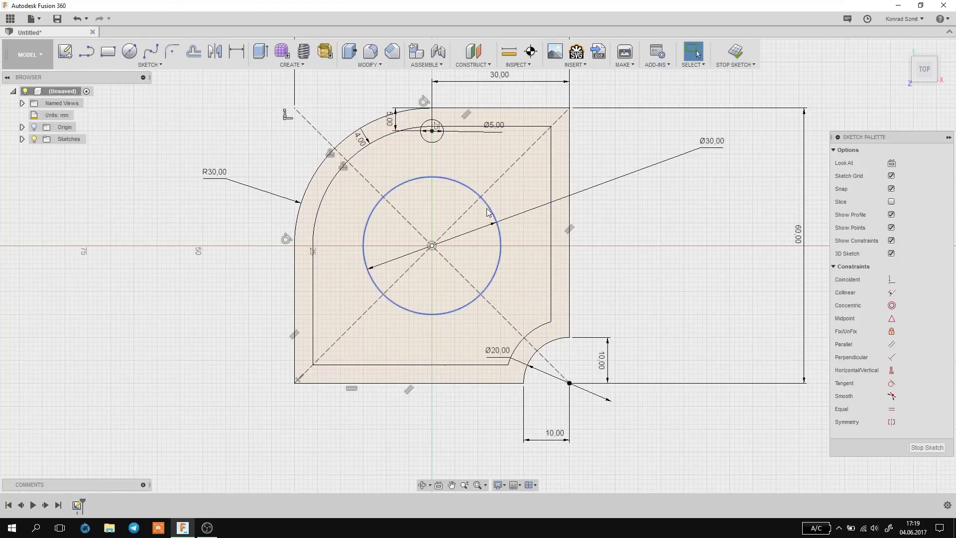
click(421, 206)
click(665, 179)
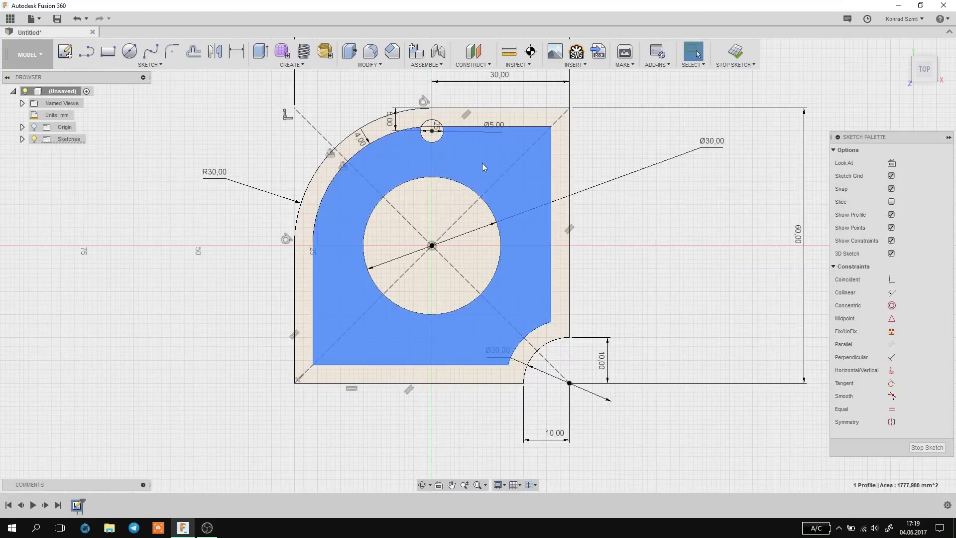
click(457, 206)
click(632, 249)
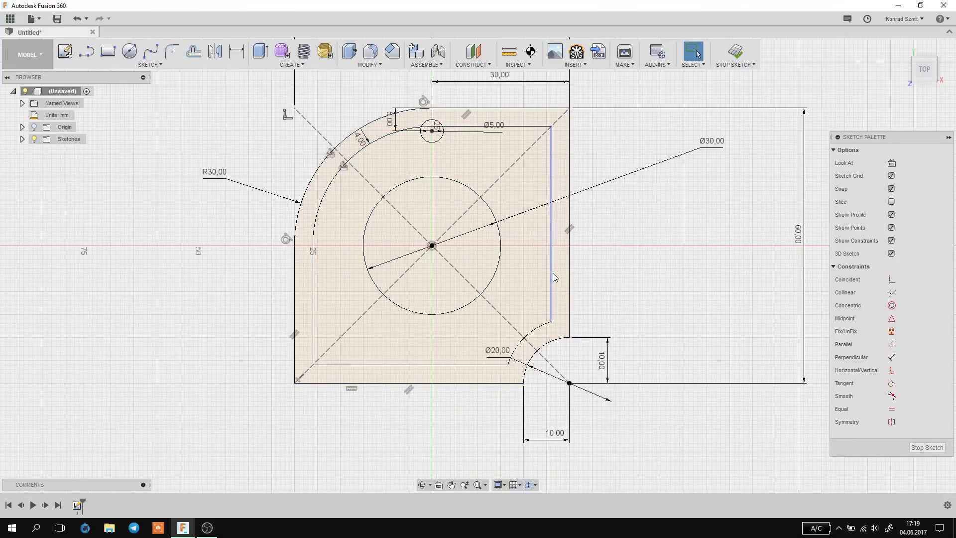
scroll(623, 194, down, 2)
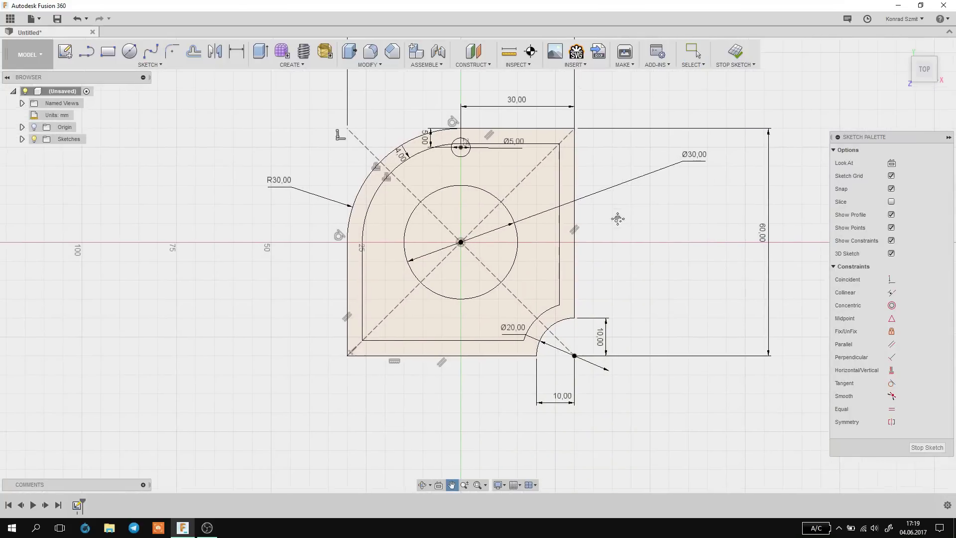
middle_drag(619, 213, 604, 230)
Change the inner offset distance from 4 mm to 3 mm, then to 5 mm.
click(481, 206)
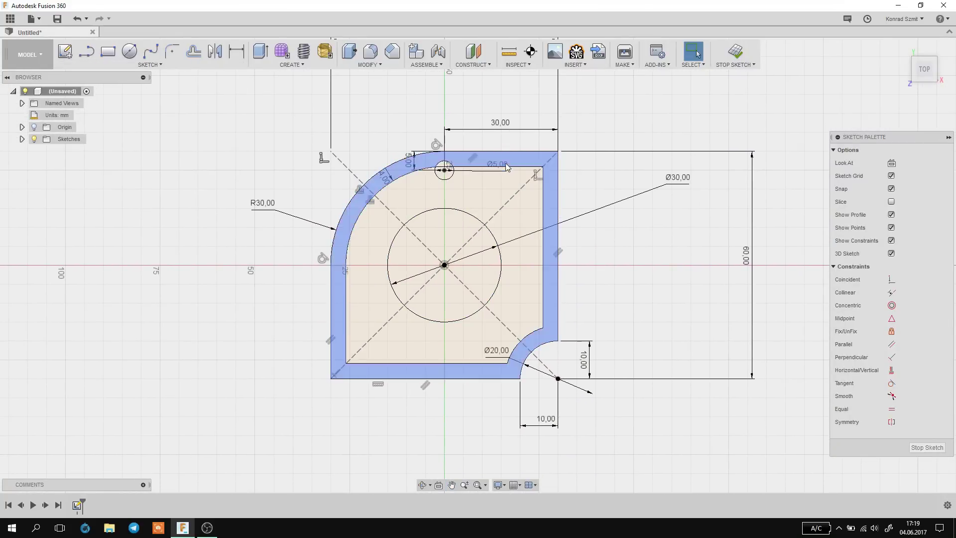
scroll(462, 171, up, 3)
drag(370, 156, 394, 156)
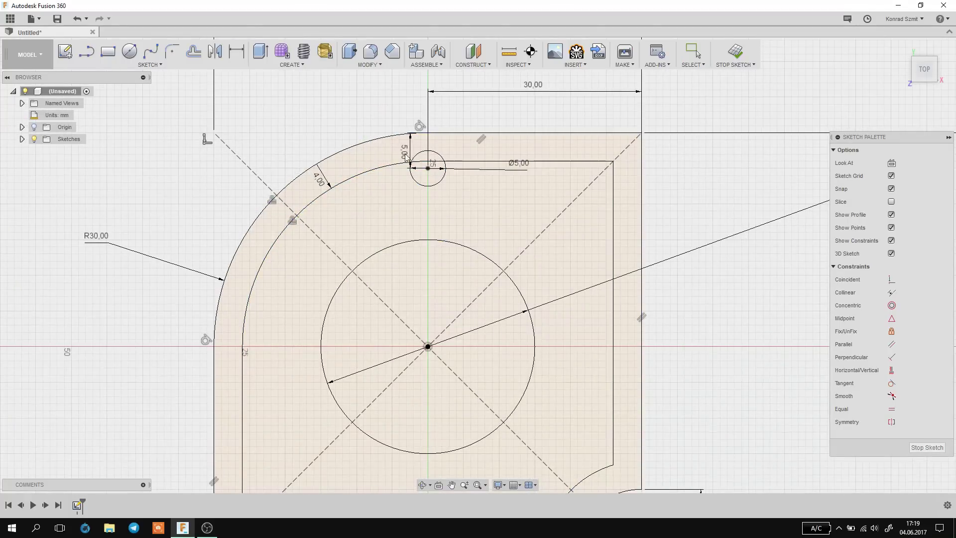
double_click(320, 182)
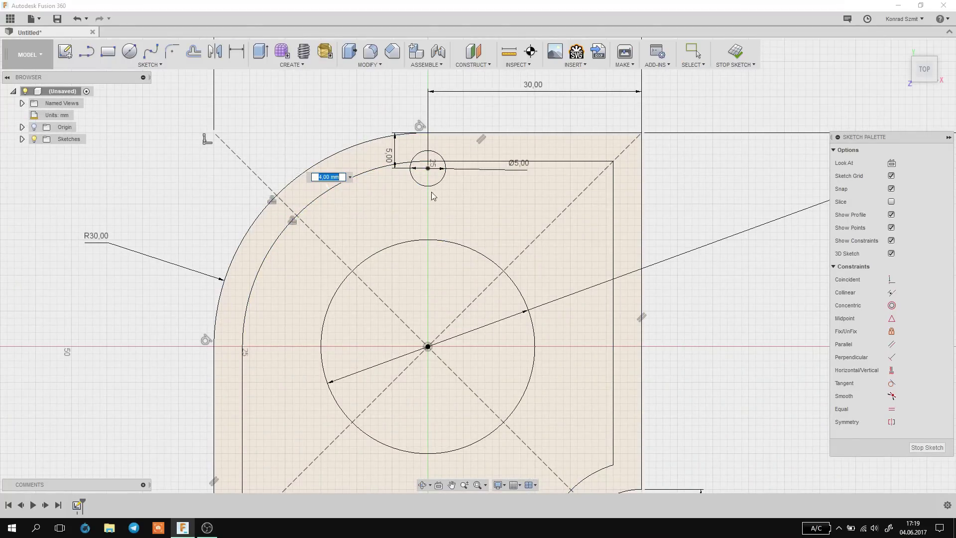
text(3)
key(Return)
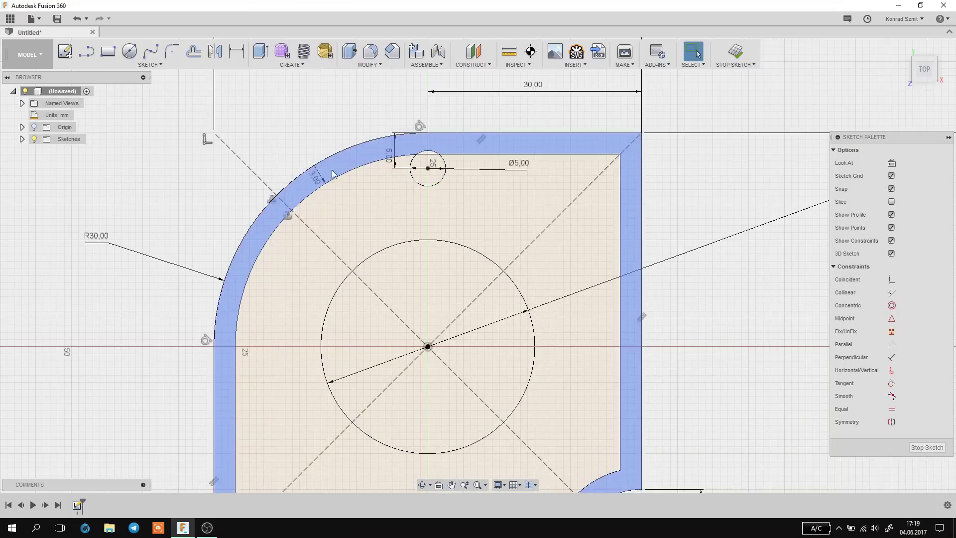
double_click(312, 183)
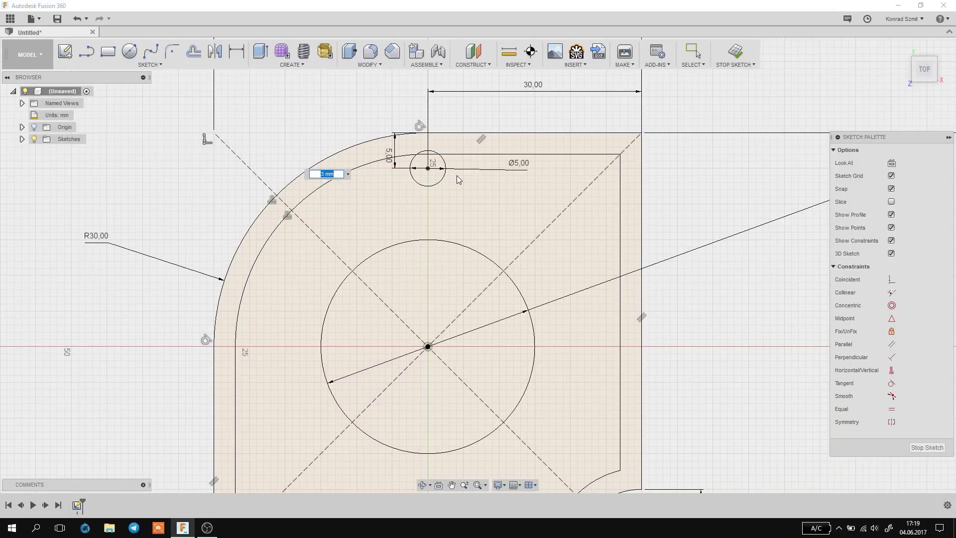
text(5)
key(Return)
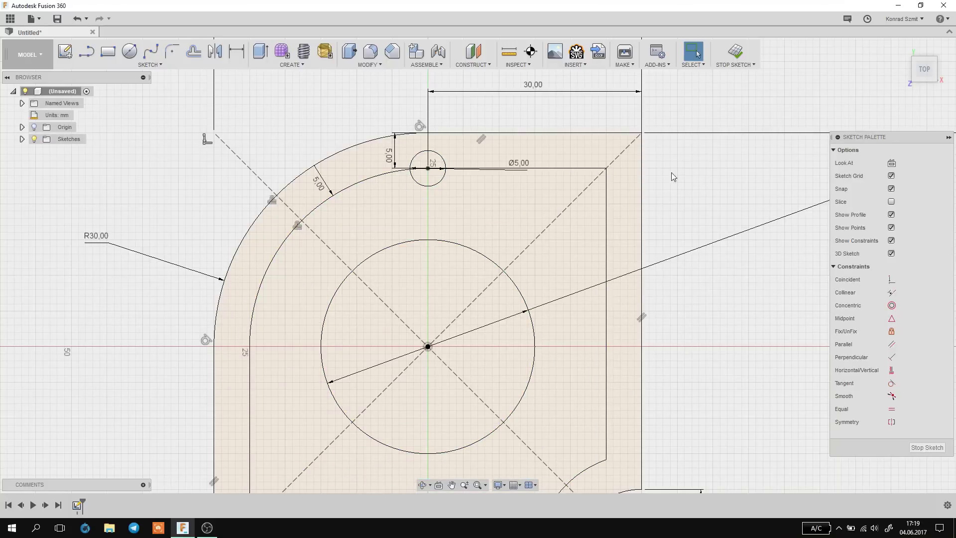
scroll(369, 190, down, 2)
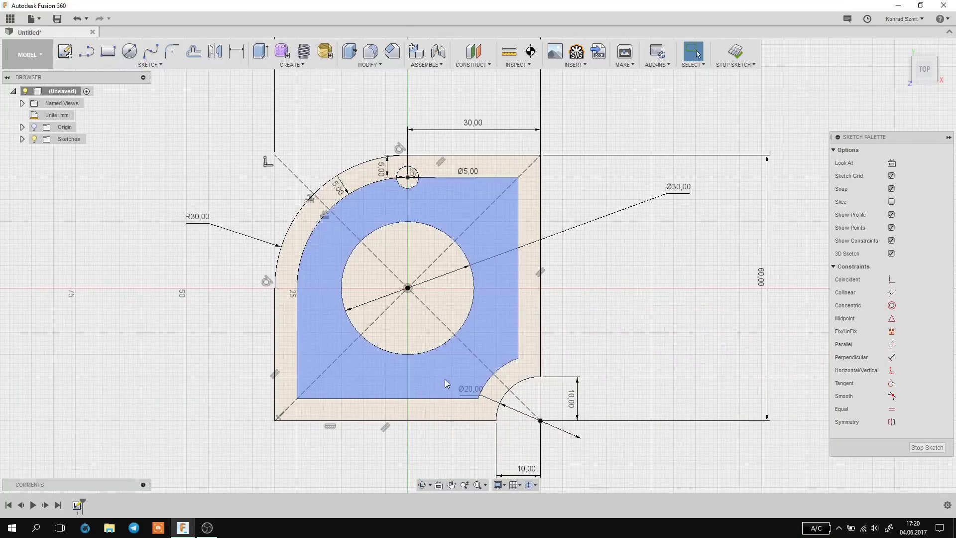
click(146, 65)
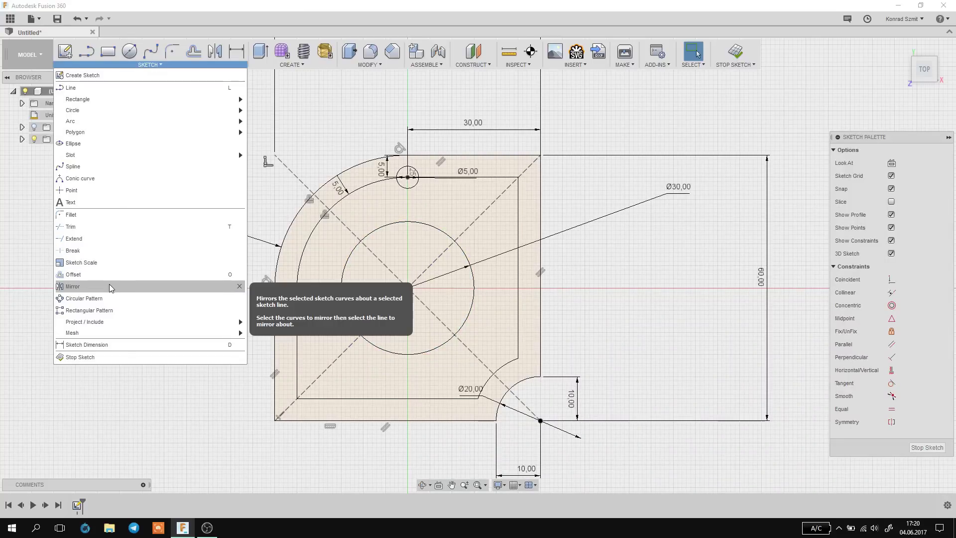
scroll(600, 259, down, 3)
middle_drag(600, 259, 464, 244)
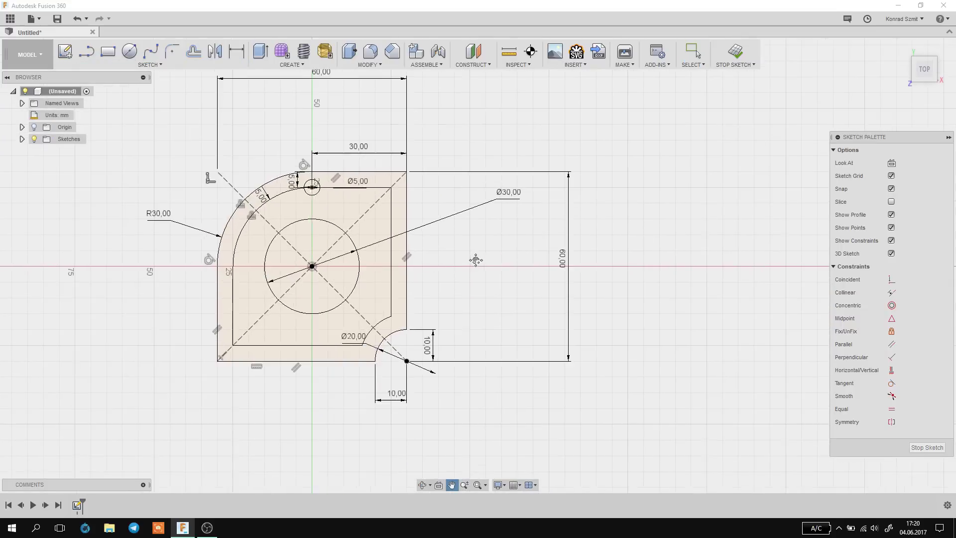
click(146, 65)
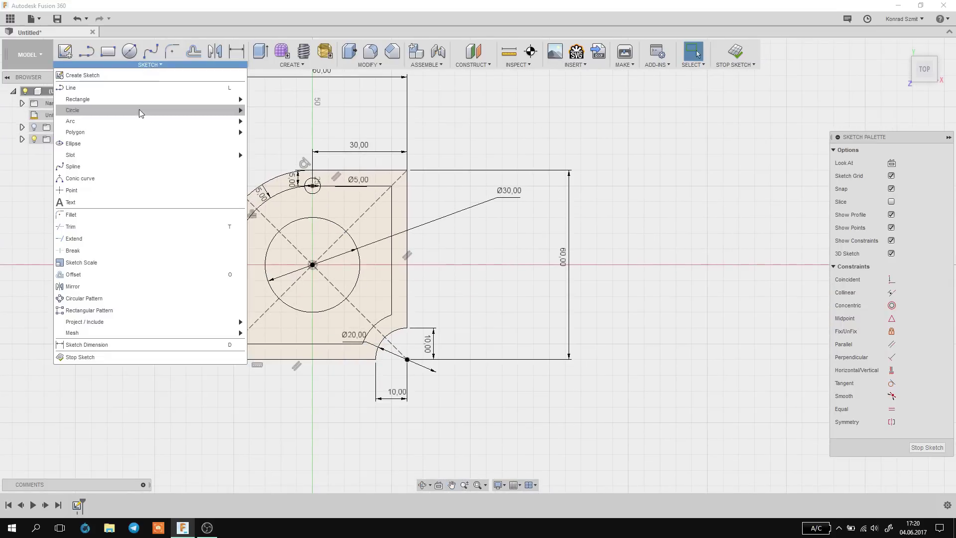
click(69, 287)
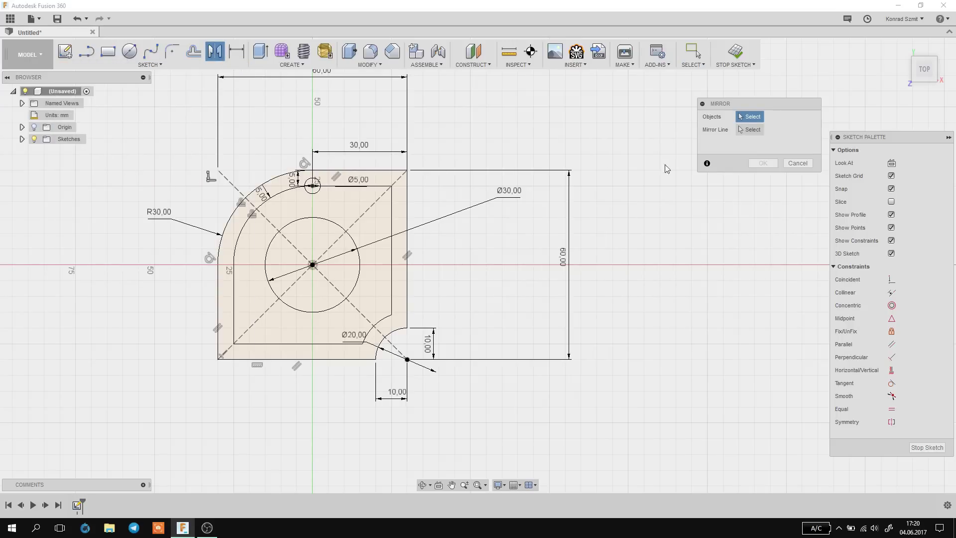
drag(727, 103, 450, 210)
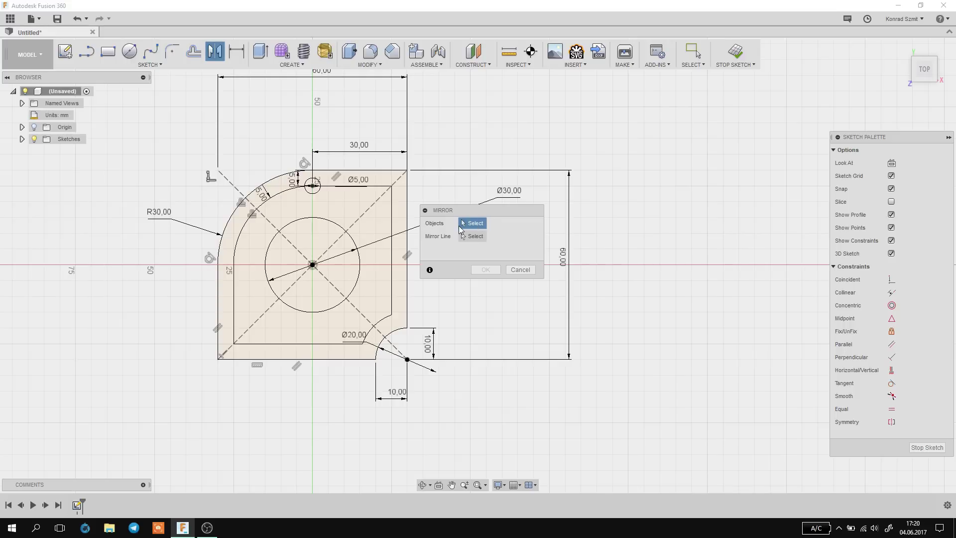
drag(465, 214, 639, 188)
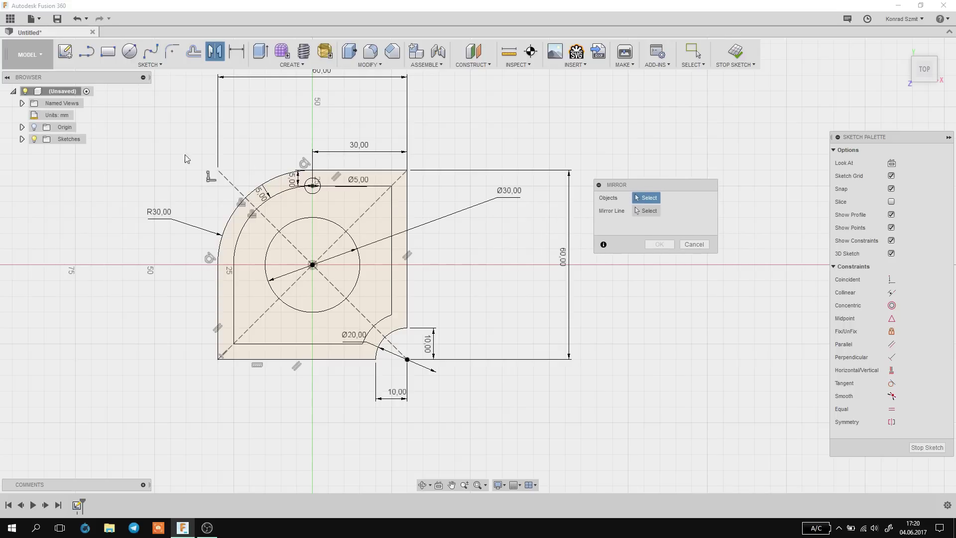
drag(185, 159, 417, 374)
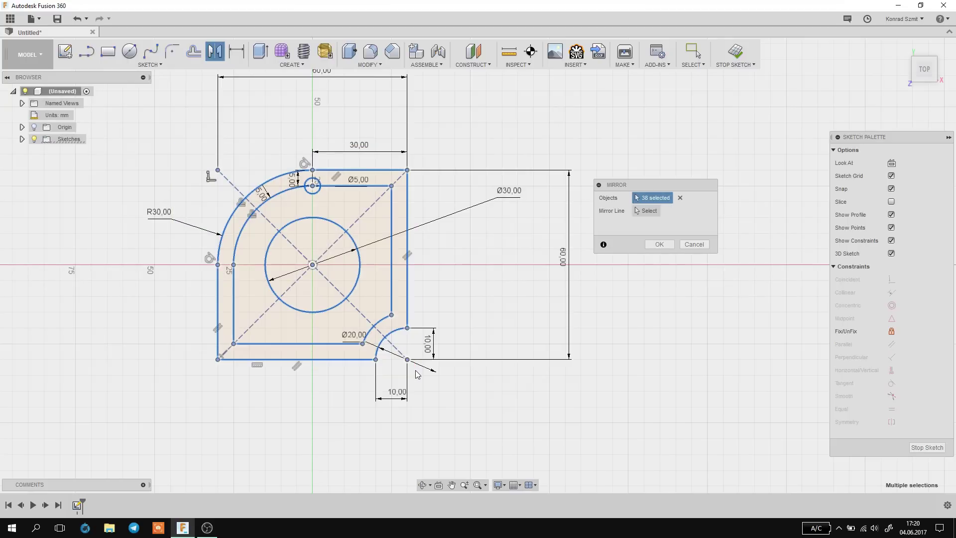
click(654, 210)
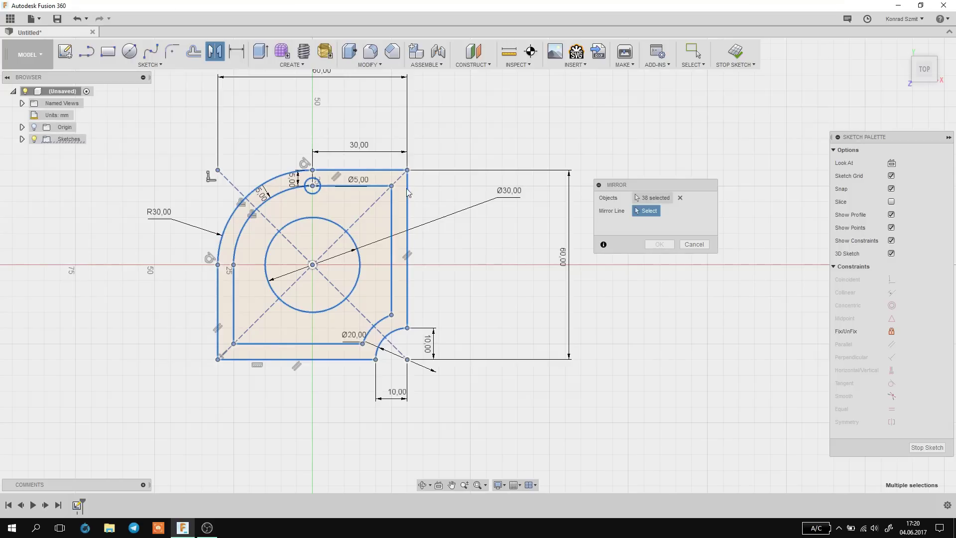
click(695, 243)
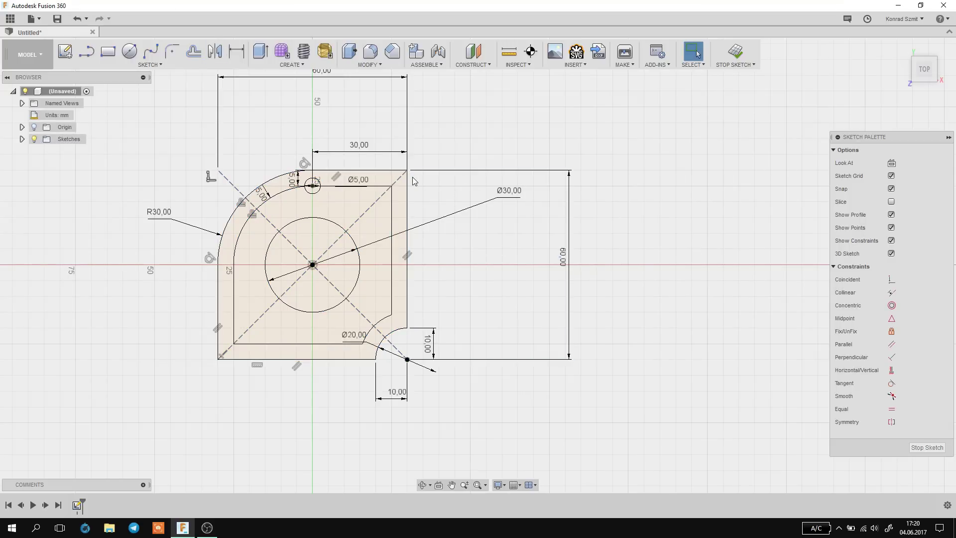
Draw a vertical line through the plate's right edge and bottom-right corner.
click(86, 52)
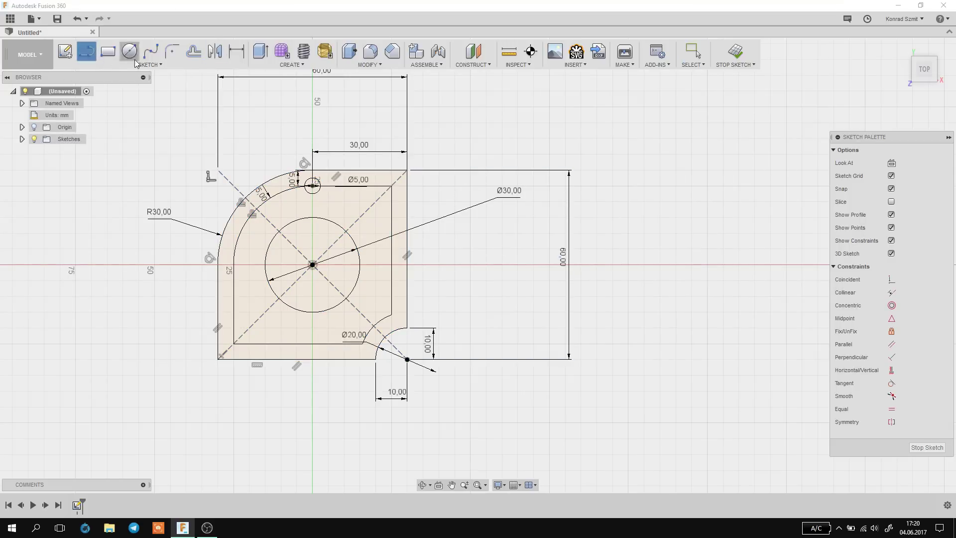
click(408, 437)
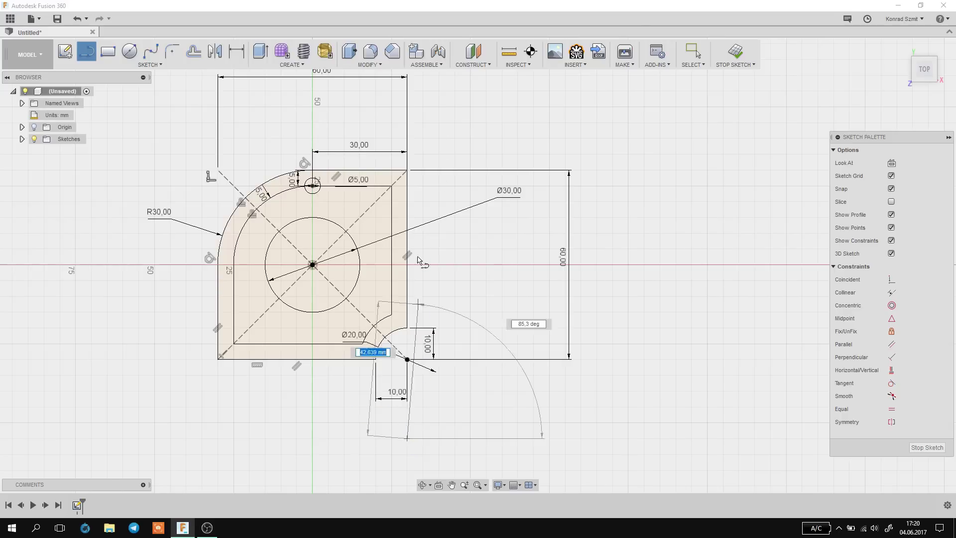
click(407, 123)
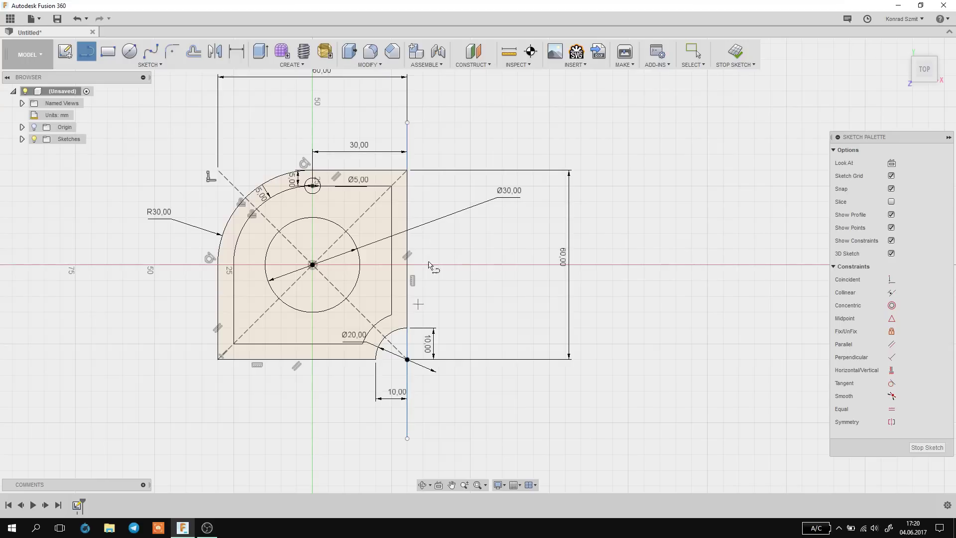
click(405, 253)
key(Escape)
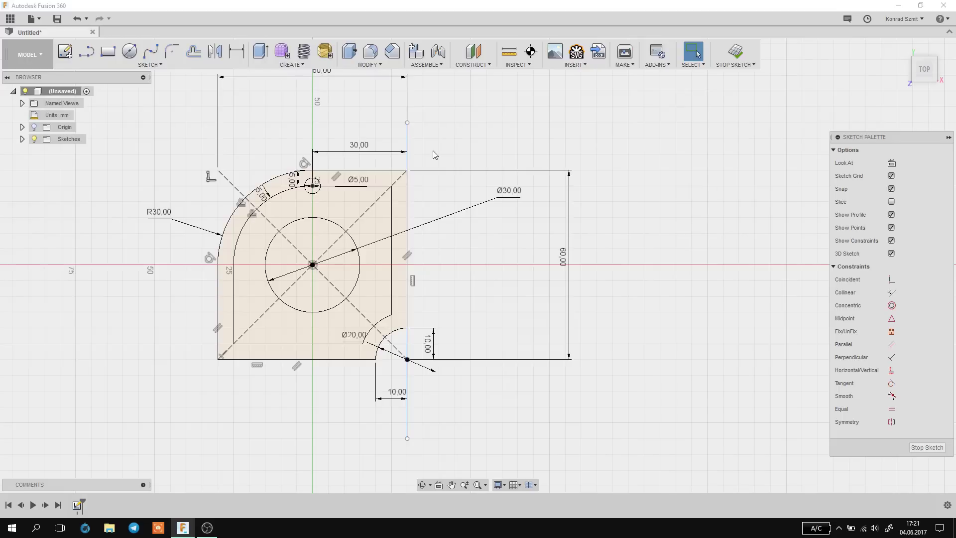
Convert the new vertical line to construction geometry.
click(407, 136)
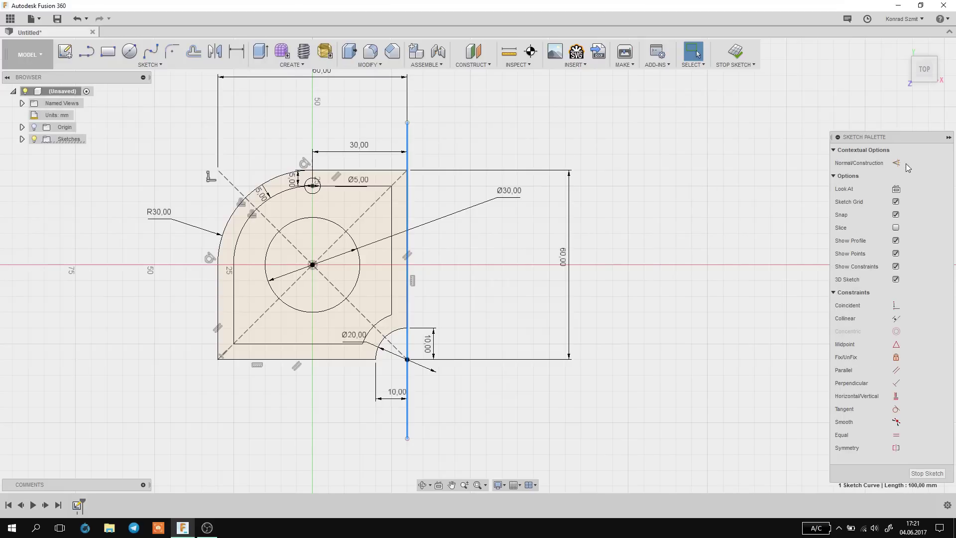
drag(901, 137, 533, 110)
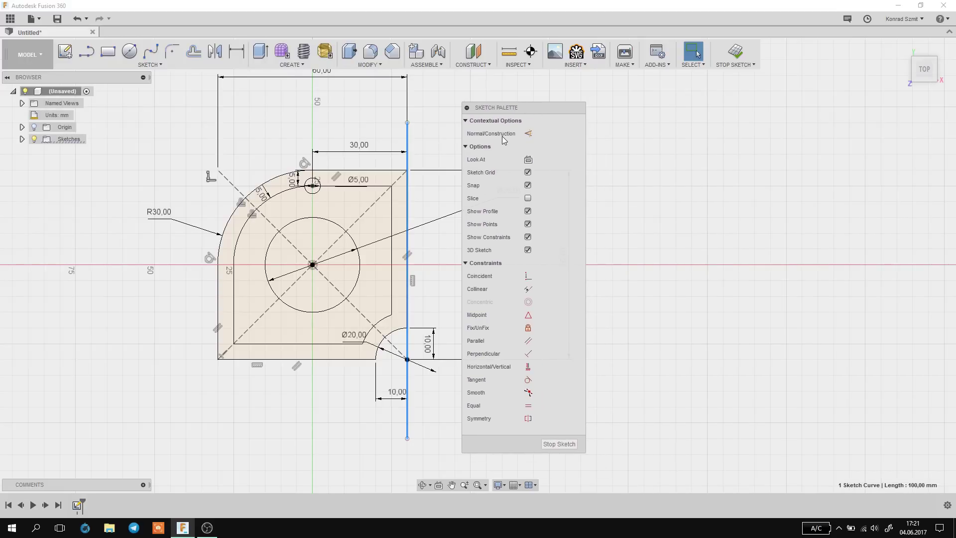
click(528, 135)
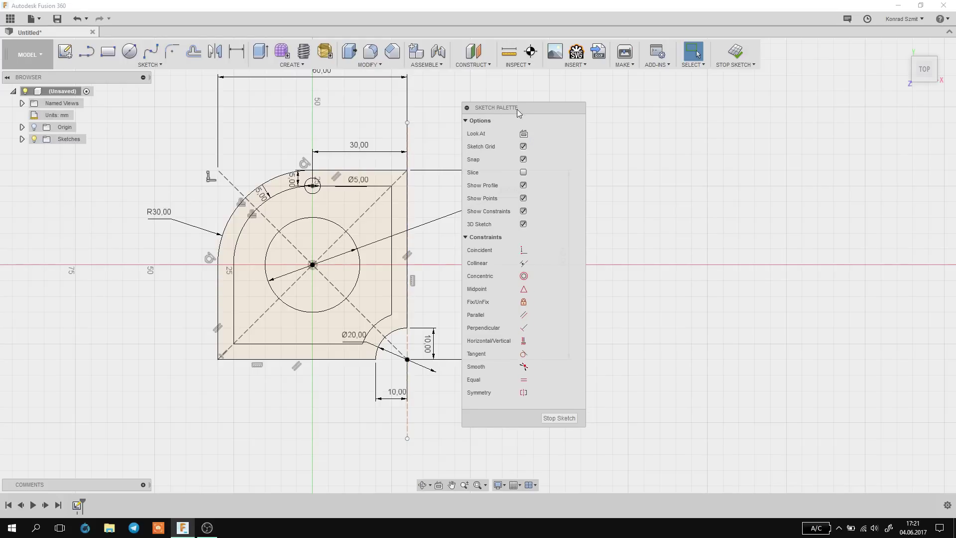
mouse_move(531, 110)
mouse_down()
mouse_move(838, 107)
mouse_move(893, 149)
mouse_move(674, 139)
mouse_move(684, 127)
mouse_move(469, 127)
mouse_move(955, 179)
mouse_up()
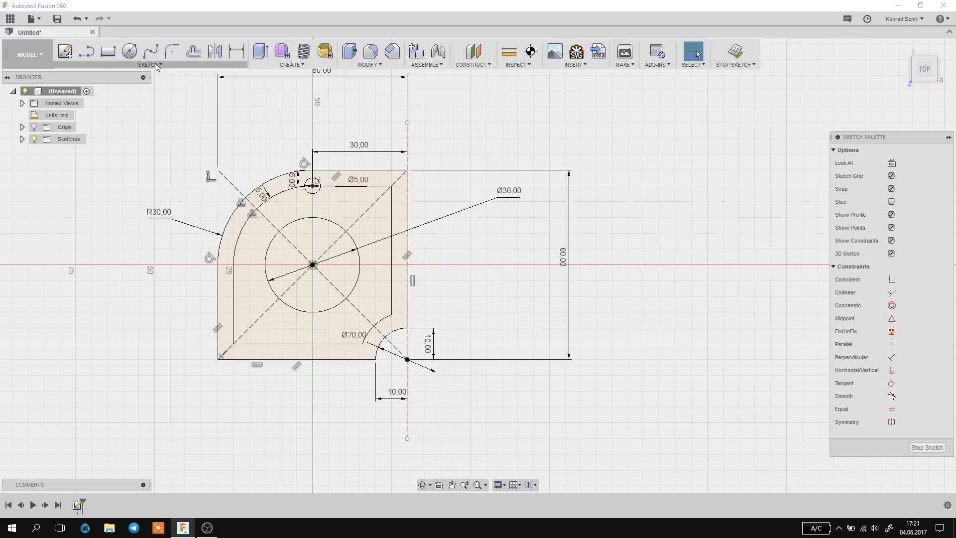
Mirror all the plate geometry across the vertical construction line.
click(219, 54)
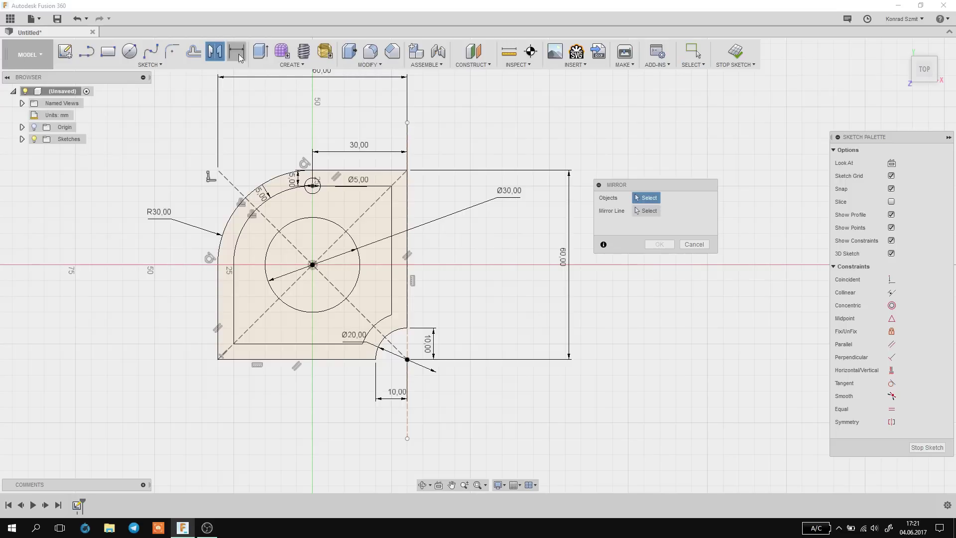
drag(181, 123, 444, 398)
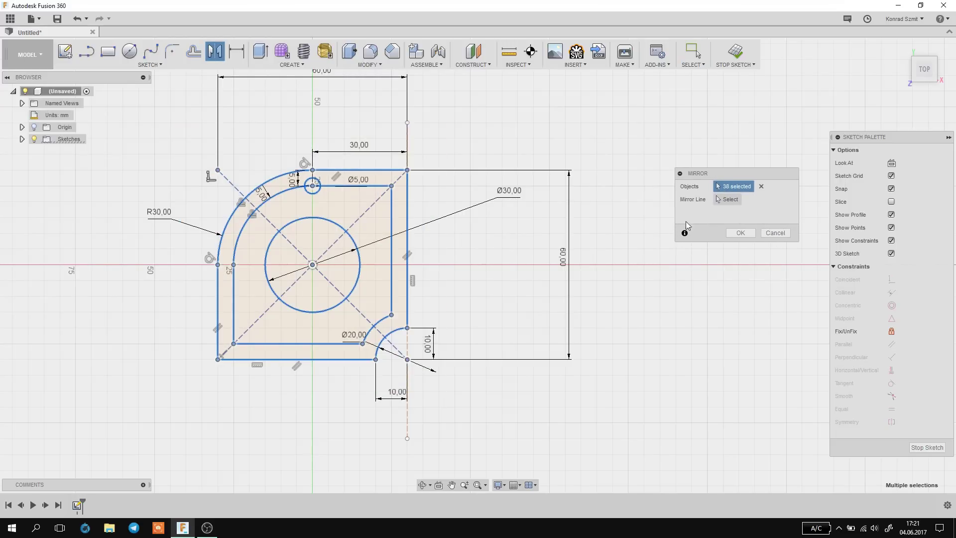
click(727, 202)
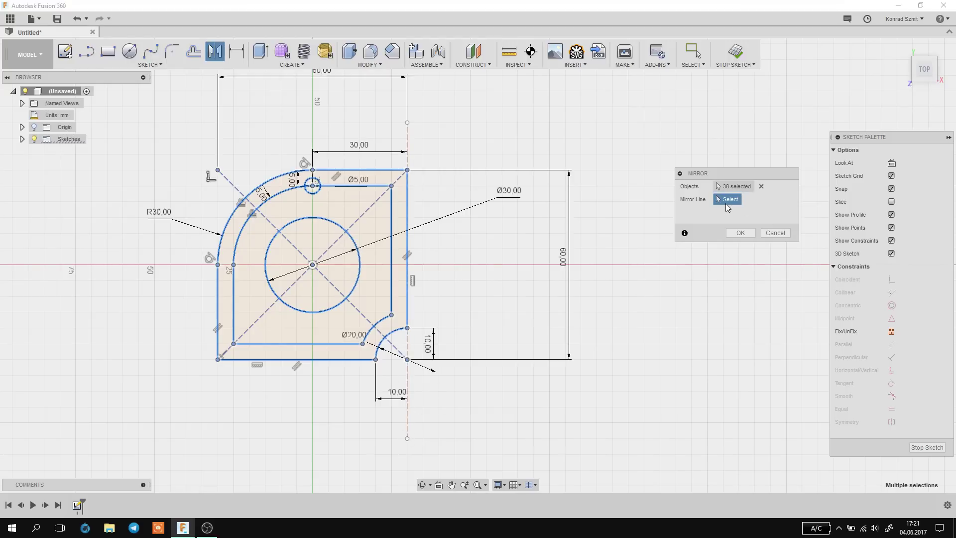
click(407, 422)
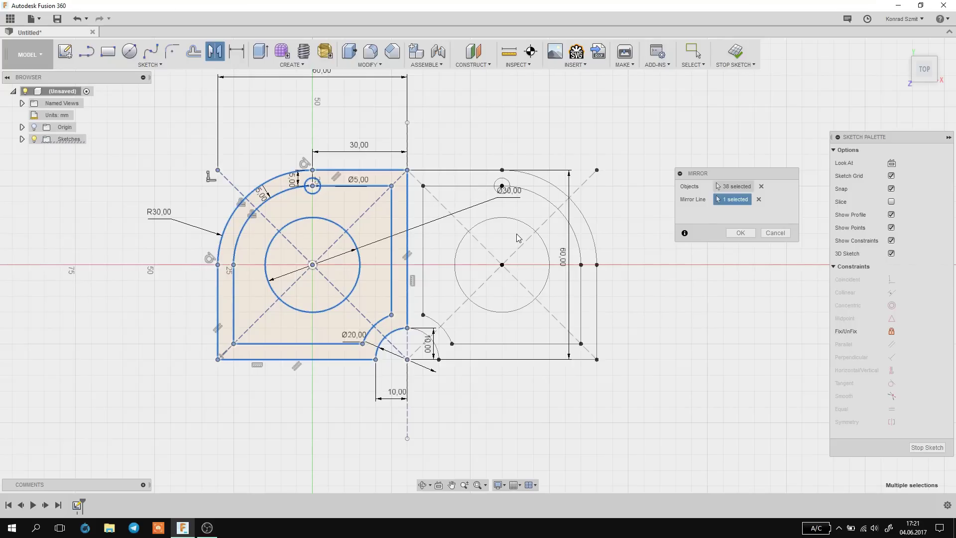
click(740, 233)
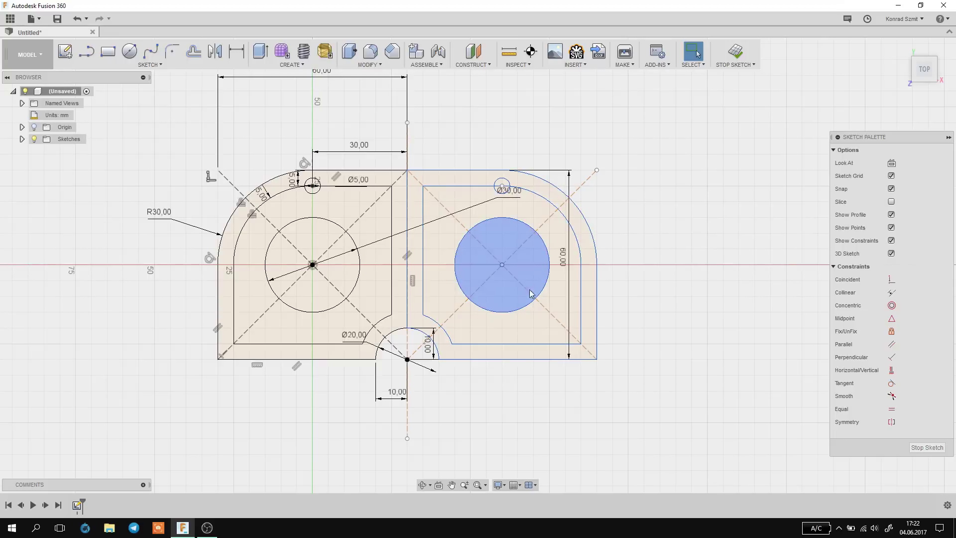
Start a circular pattern and move its settings panel aside.
click(144, 65)
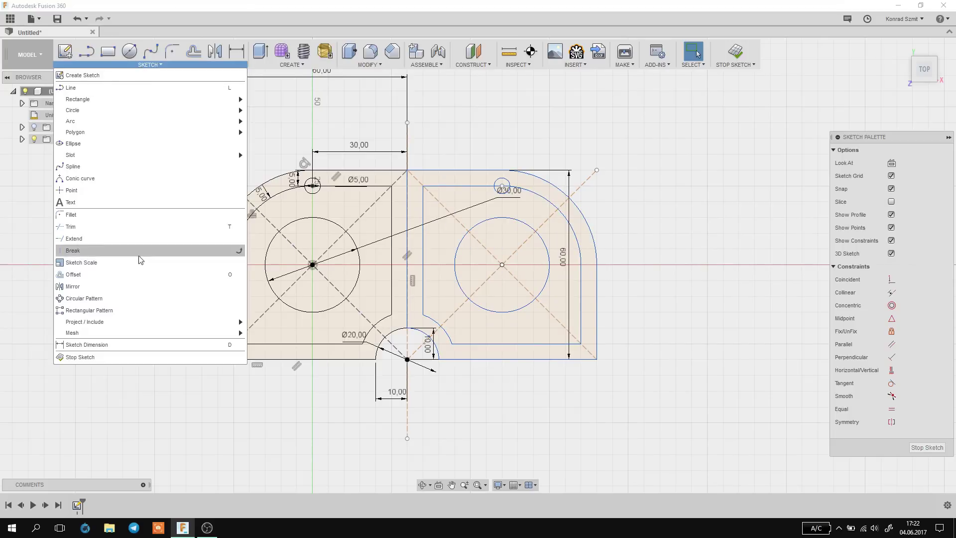
click(116, 298)
scroll(486, 250, down, 3)
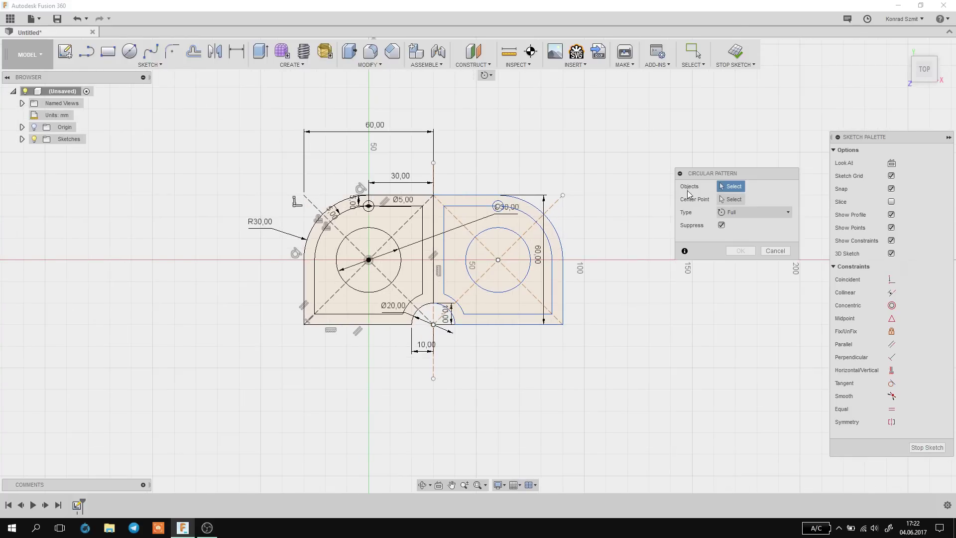
drag(740, 175, 686, 158)
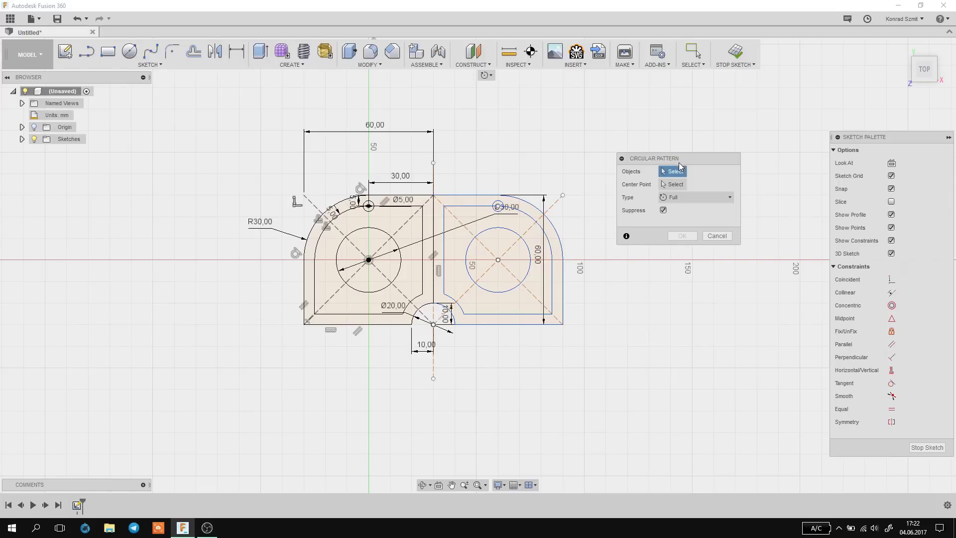
drag(685, 158, 725, 150)
scroll(587, 201, down, 2)
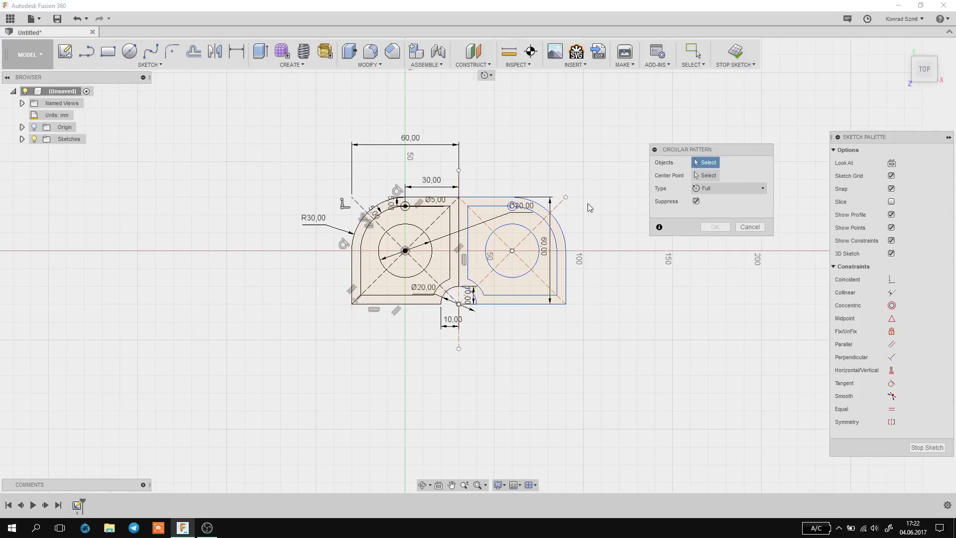
scroll(588, 201, down, 1)
scroll(588, 200, down, 1)
scroll(577, 194, up, 2)
scroll(578, 195, up, 1)
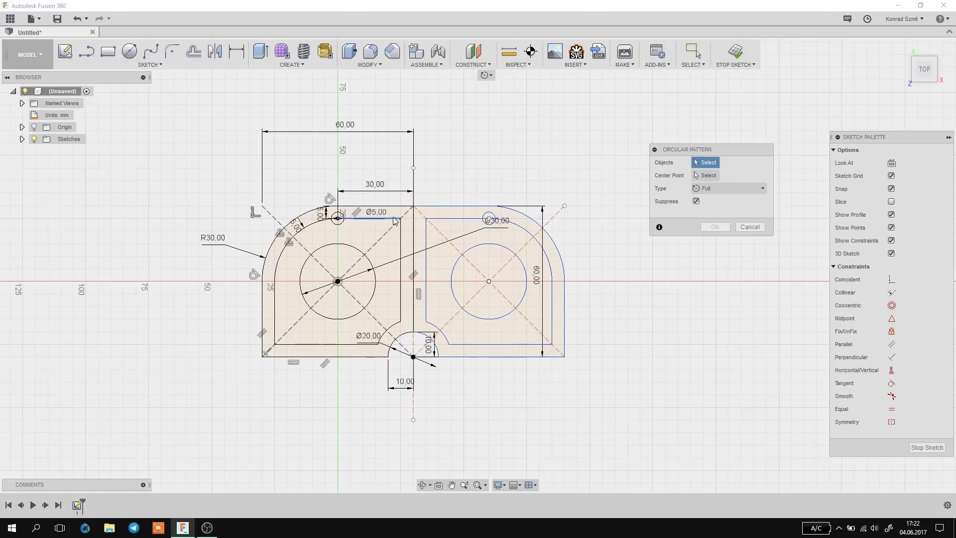
scroll(573, 194, up, 2)
Abandon the pattern and create a new empty design from the File menu.
middle_drag(397, 218, 448, 187)
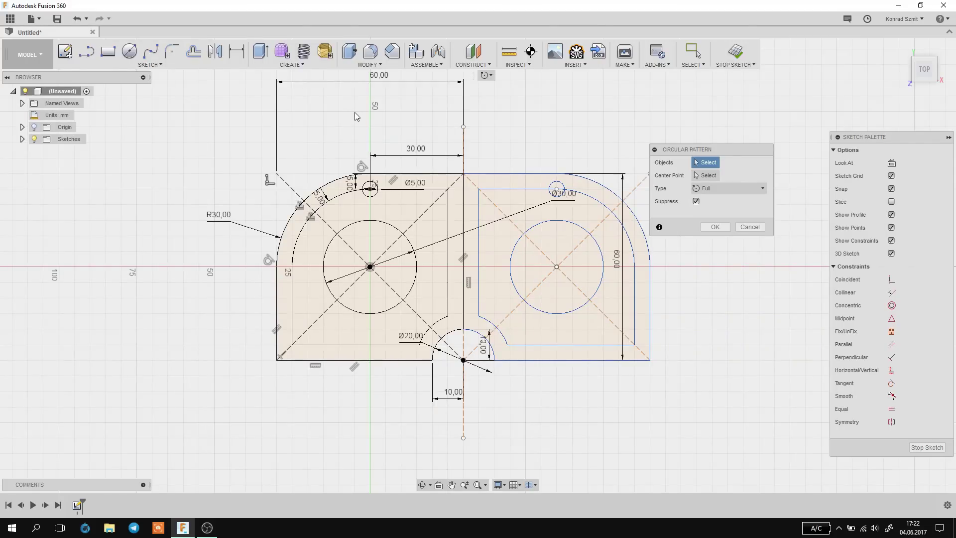
drag(703, 149, 639, 109)
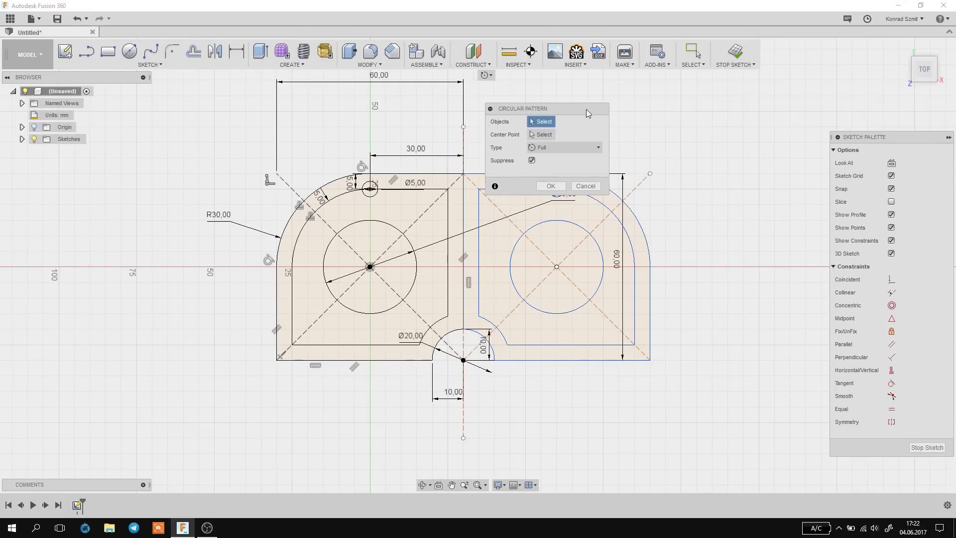
scroll(349, 249, down, 3)
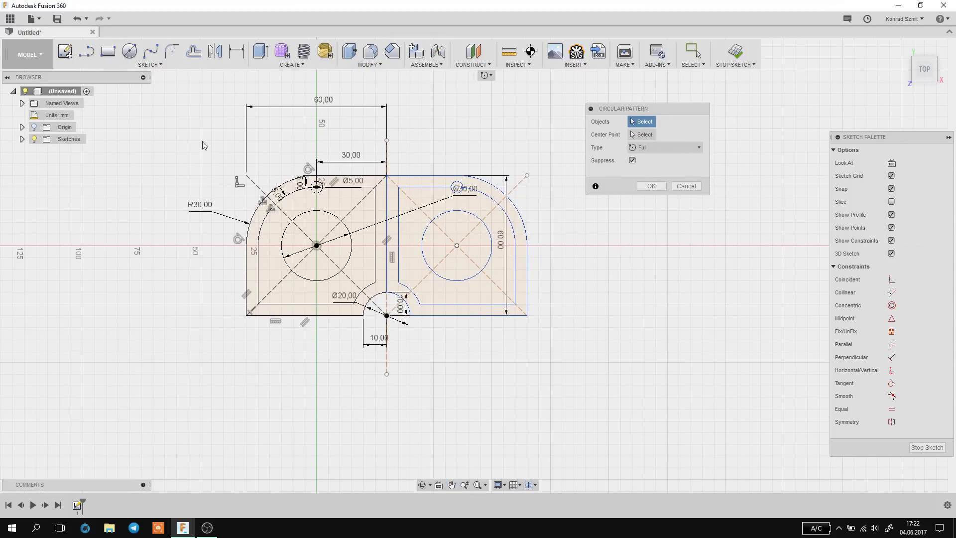
scroll(348, 149, down, 1)
scroll(451, 160, down, 2)
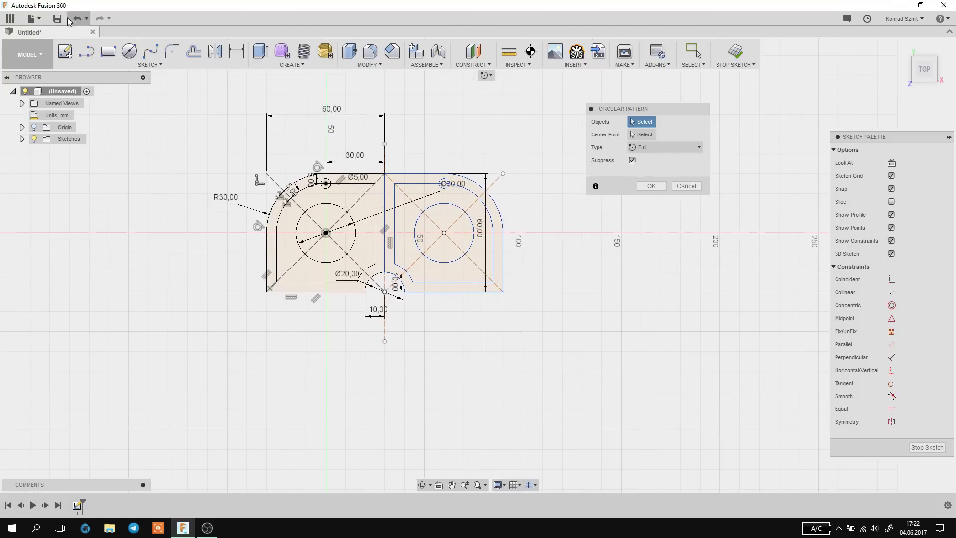
click(31, 18)
click(50, 38)
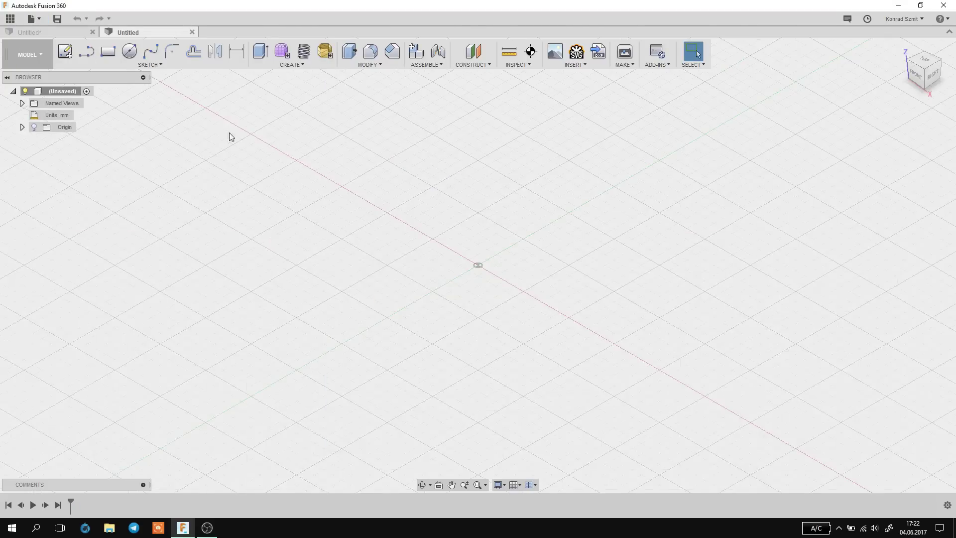
Start a new sketch with a Ø20 mm circle above the origin and a Ø150 mm circle centred on it.
click(60, 60)
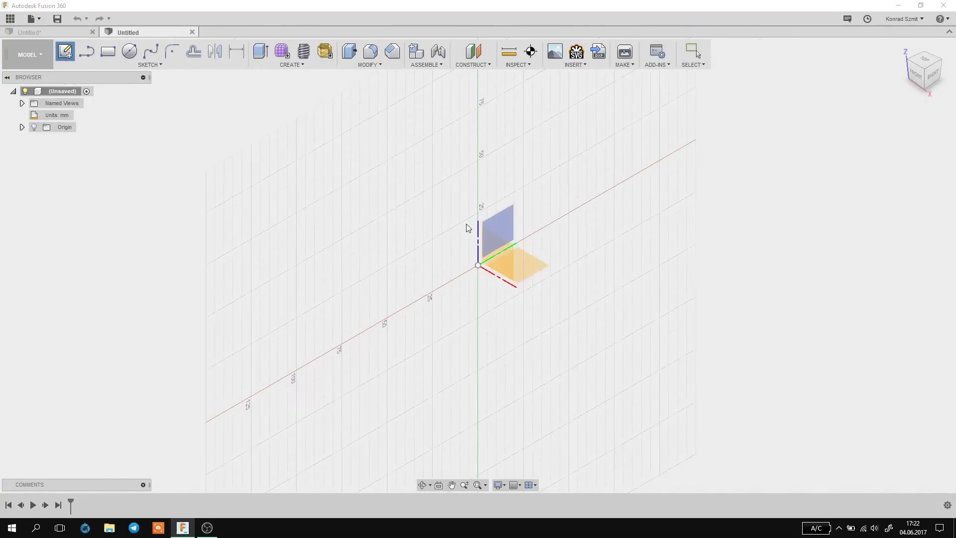
click(528, 260)
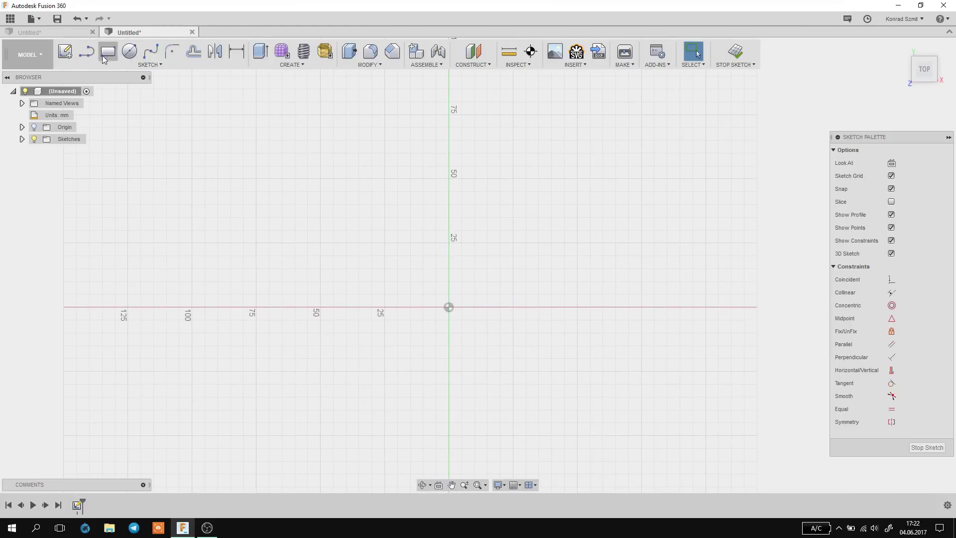
click(129, 52)
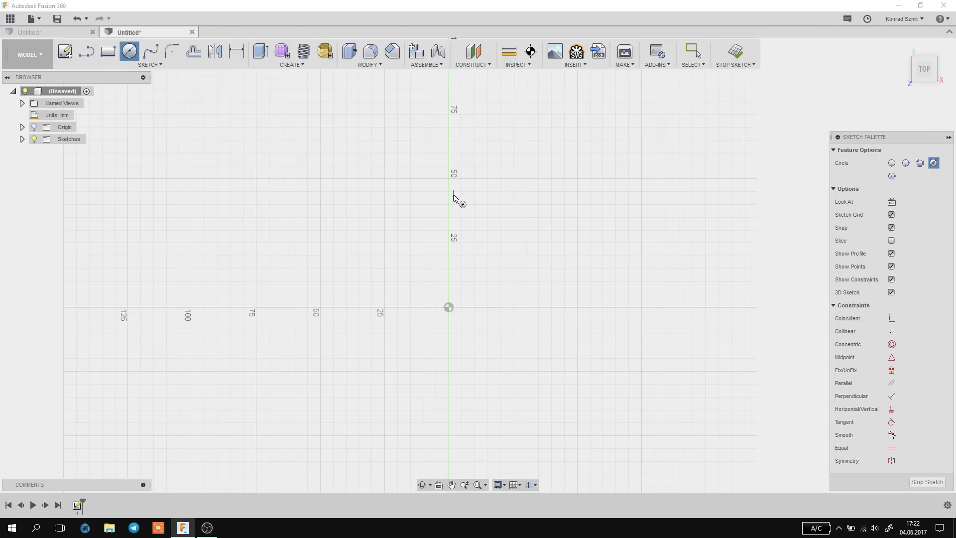
click(449, 191)
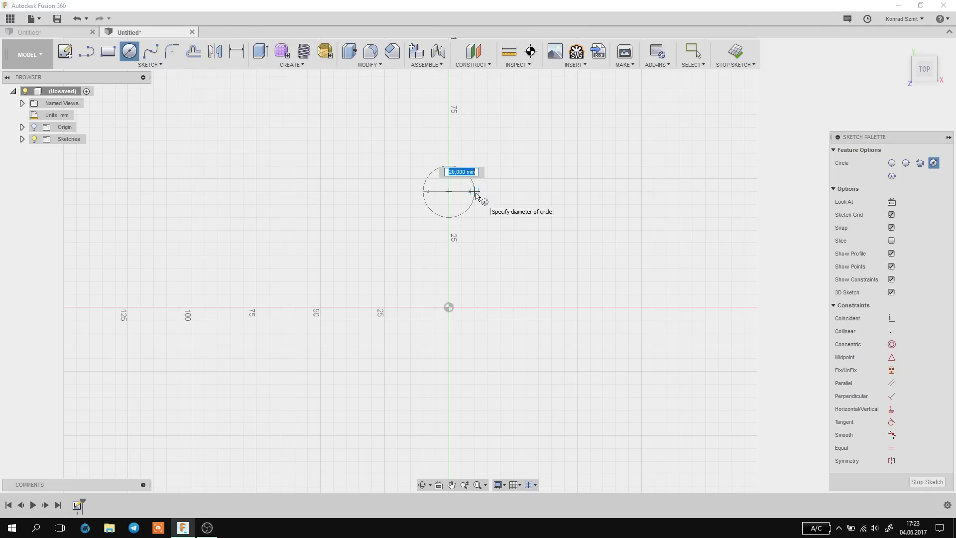
click(475, 196)
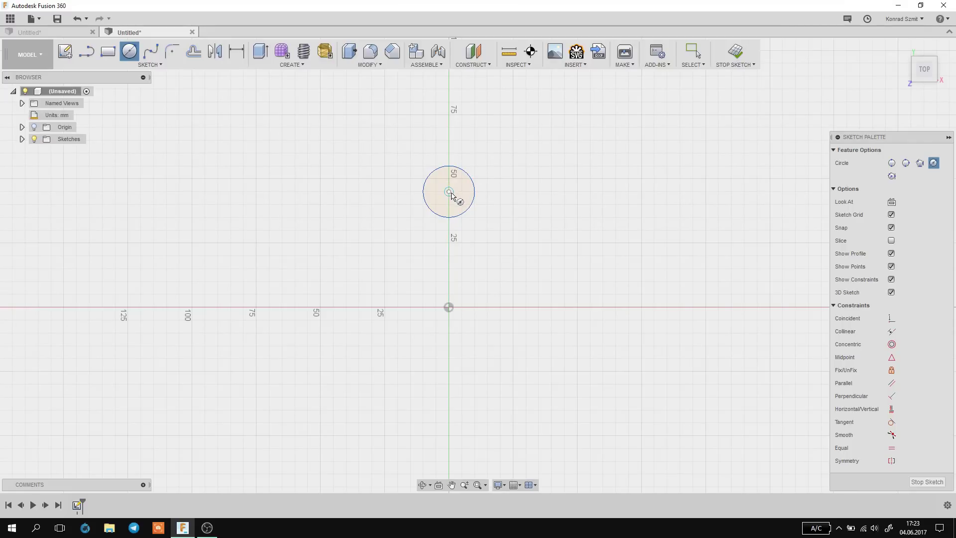
click(449, 308)
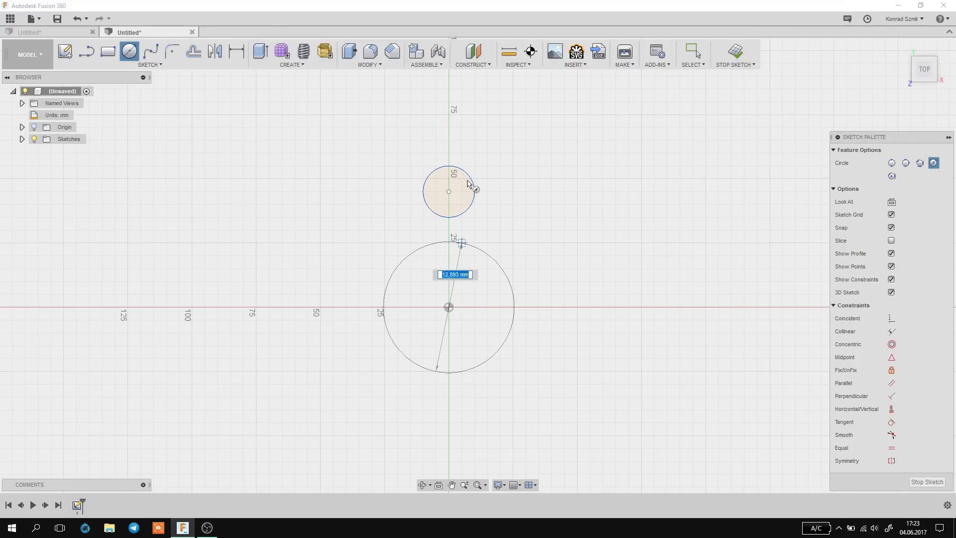
click(452, 117)
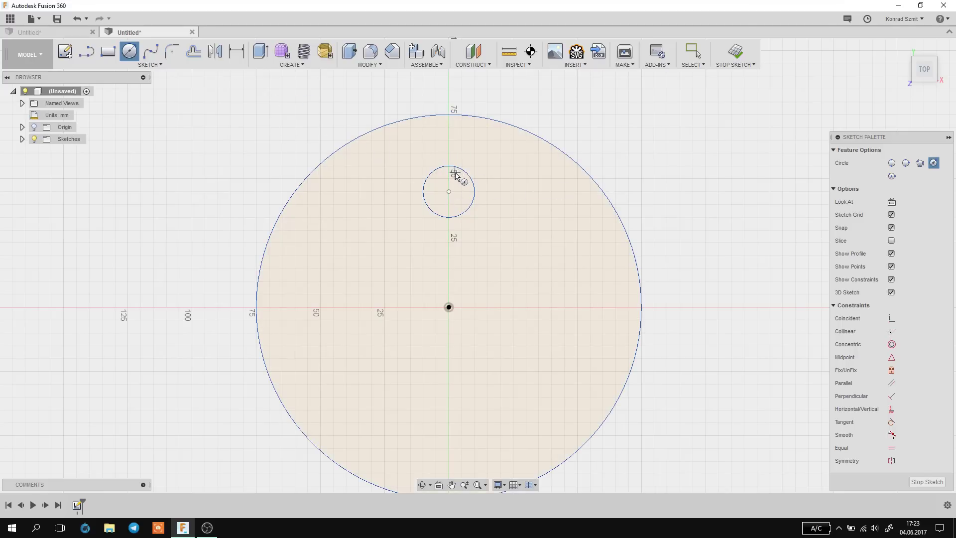
click(150, 65)
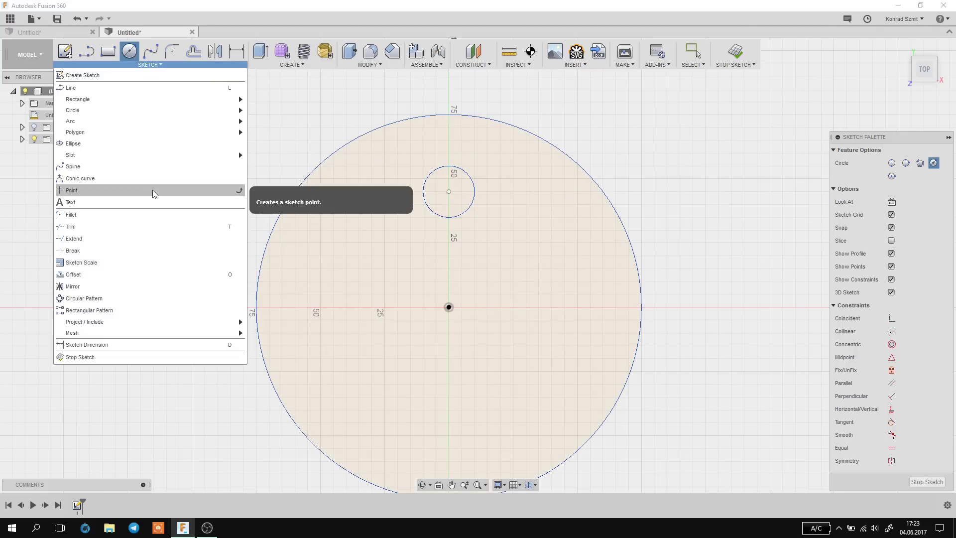
Start a circular pattern of the small circle, using the origin as the centre point.
click(125, 298)
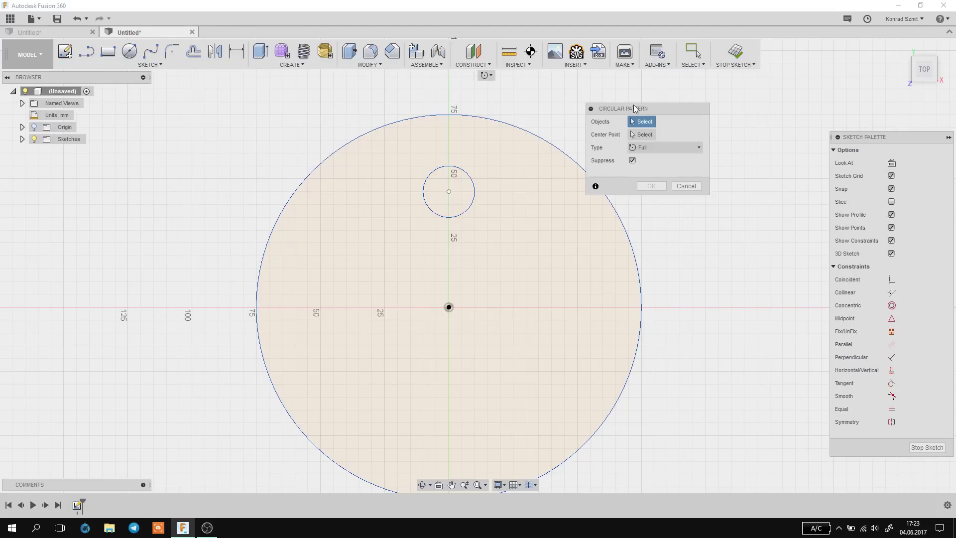
mouse_move(635, 108)
mouse_down()
mouse_move(502, 181)
mouse_move(701, 108)
mouse_up()
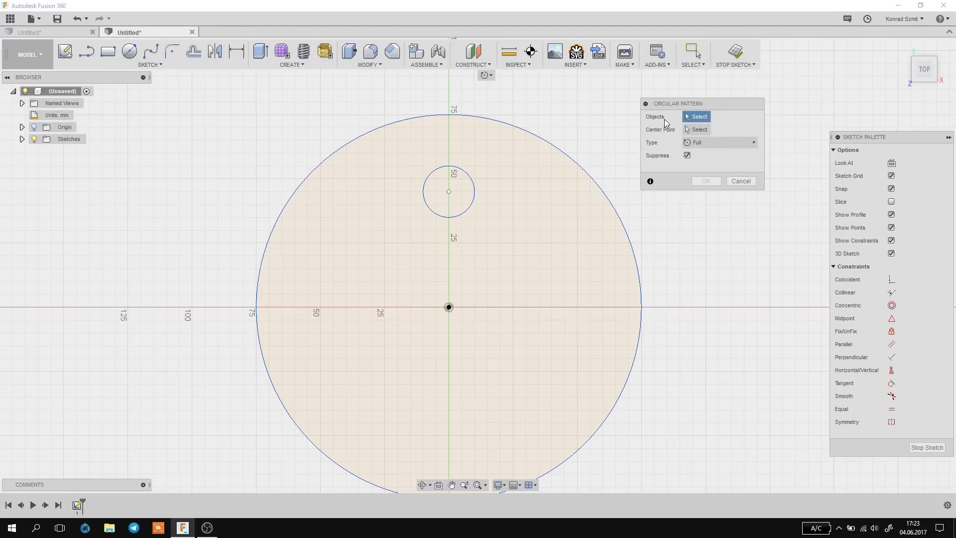
click(471, 177)
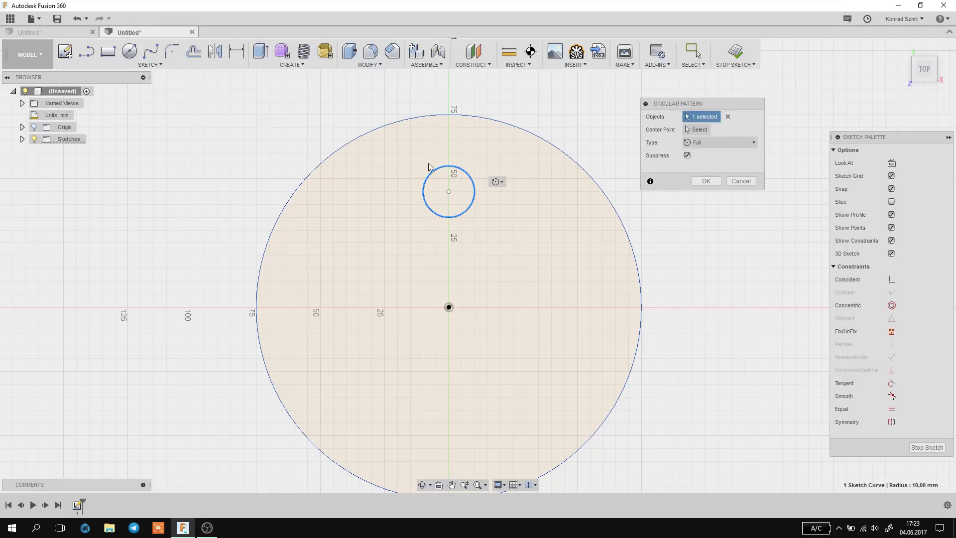
click(697, 130)
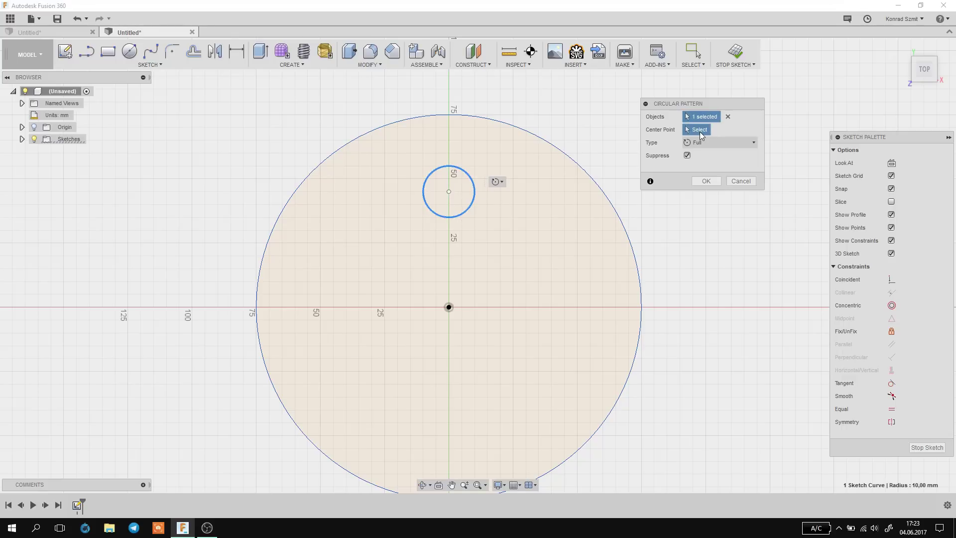
click(449, 308)
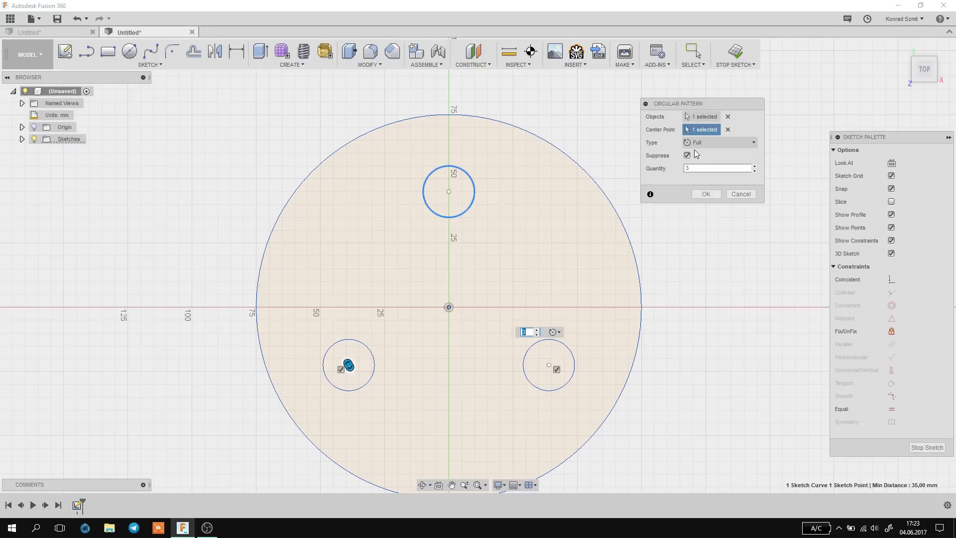
Try the Angle and Symmetric pattern types and more copies, then return to Full.
click(712, 143)
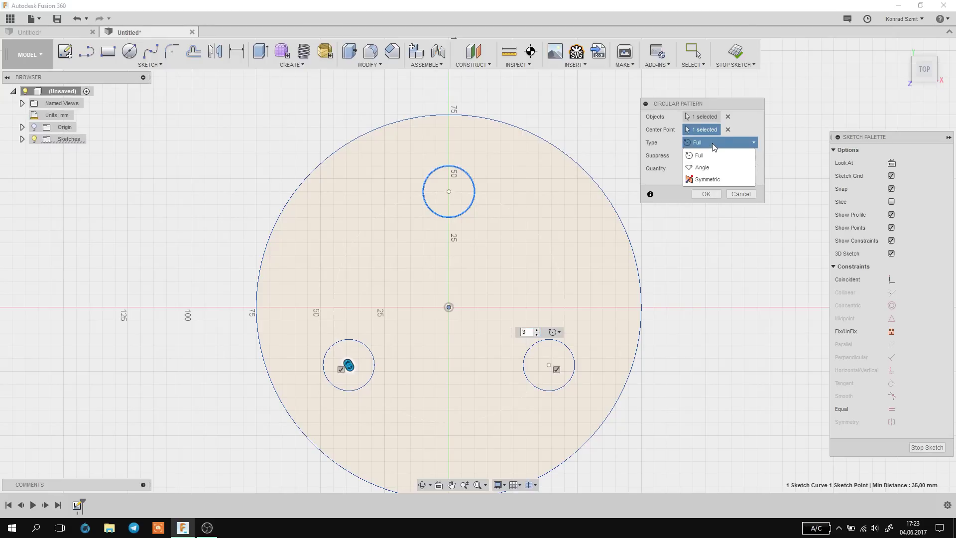
click(710, 156)
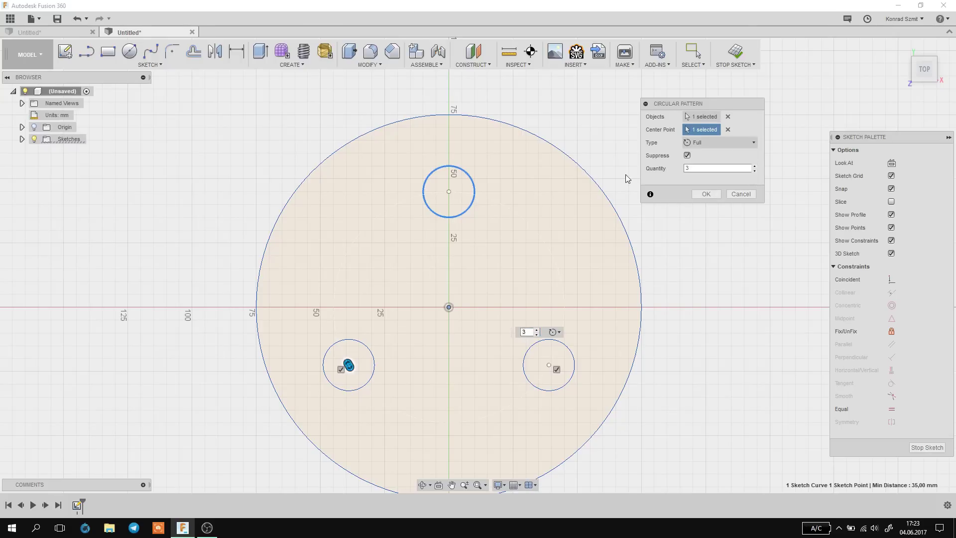
click(717, 143)
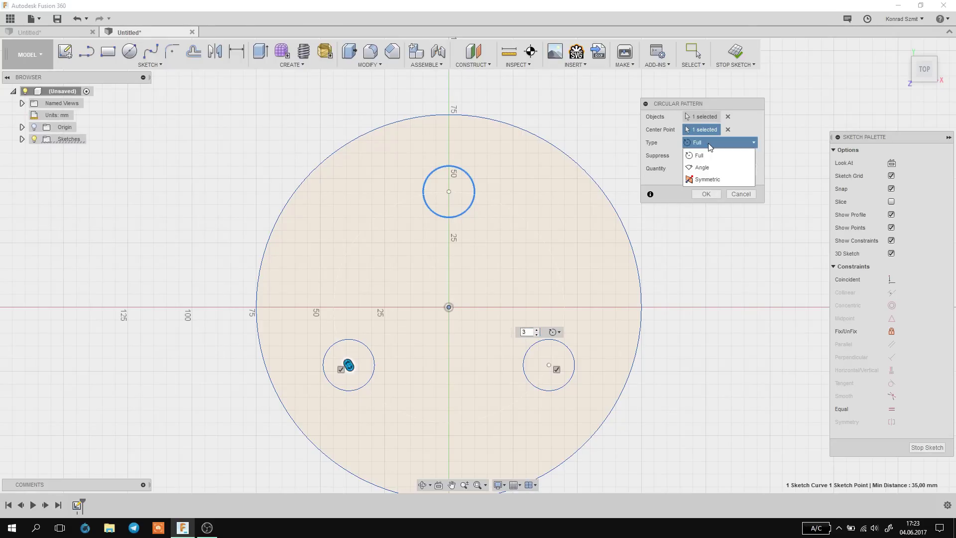
click(717, 168)
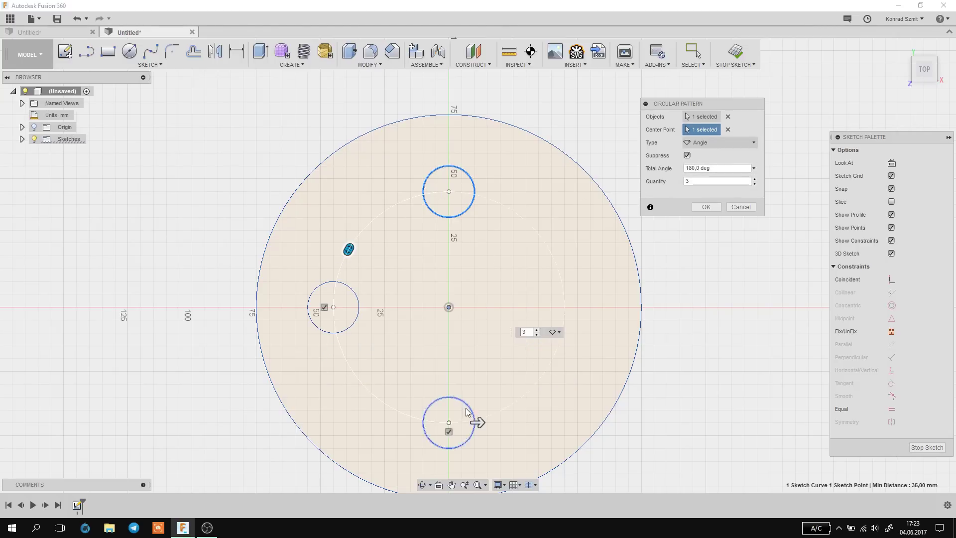
click(718, 143)
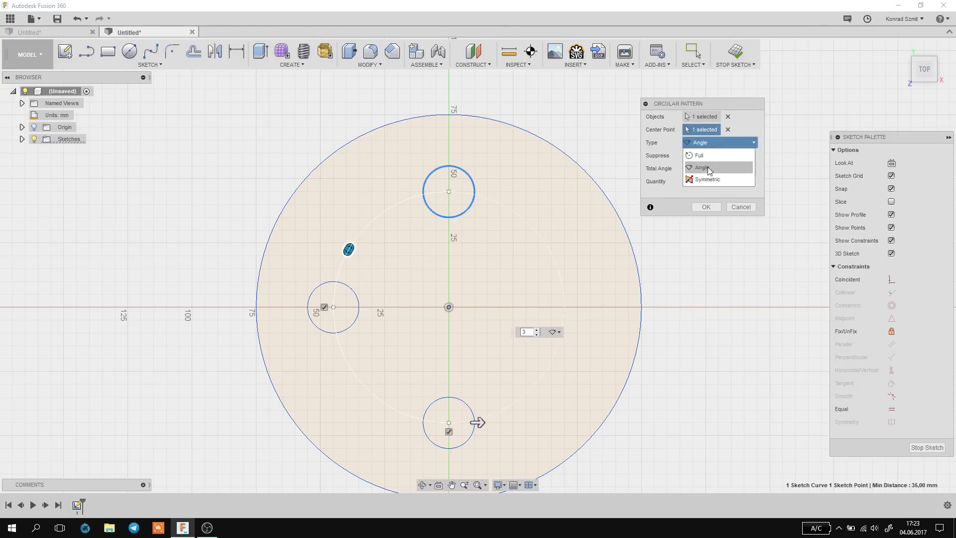
click(718, 180)
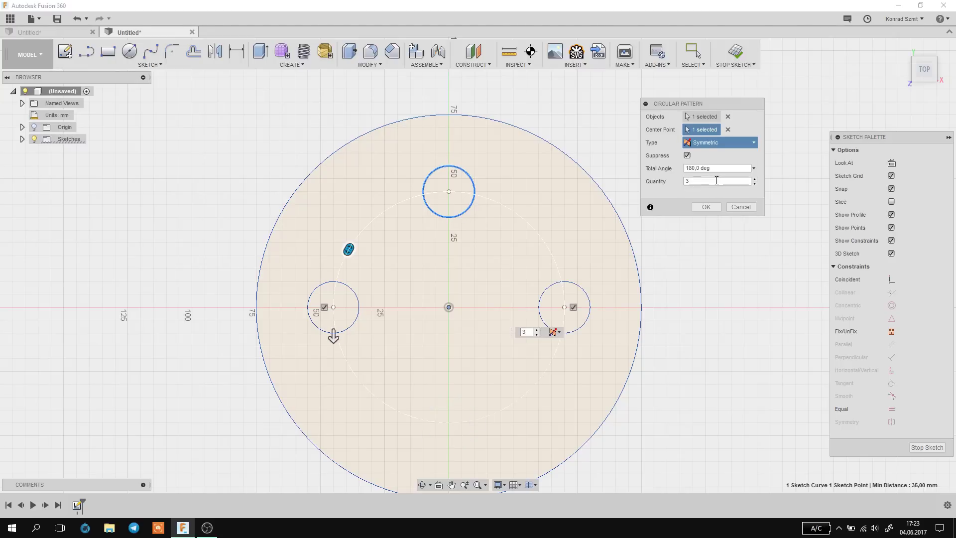
mouse_move(337, 327)
mouse_down()
mouse_move(479, 199)
mouse_move(418, 195)
mouse_up()
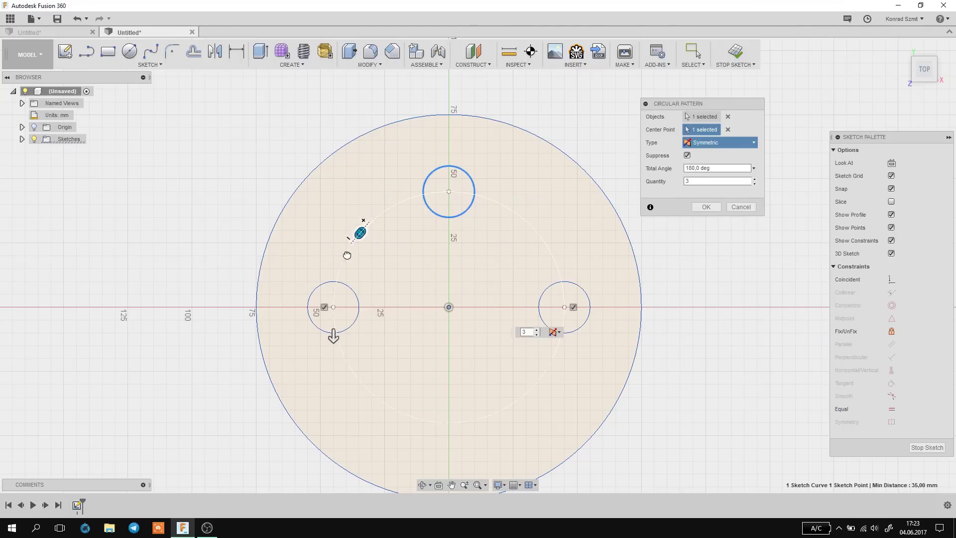
text(7)
click(719, 143)
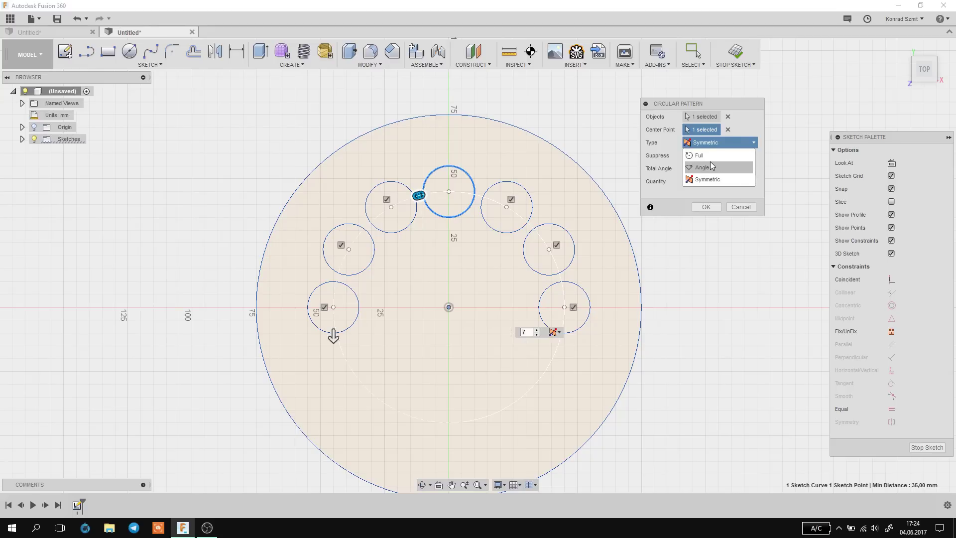
click(711, 154)
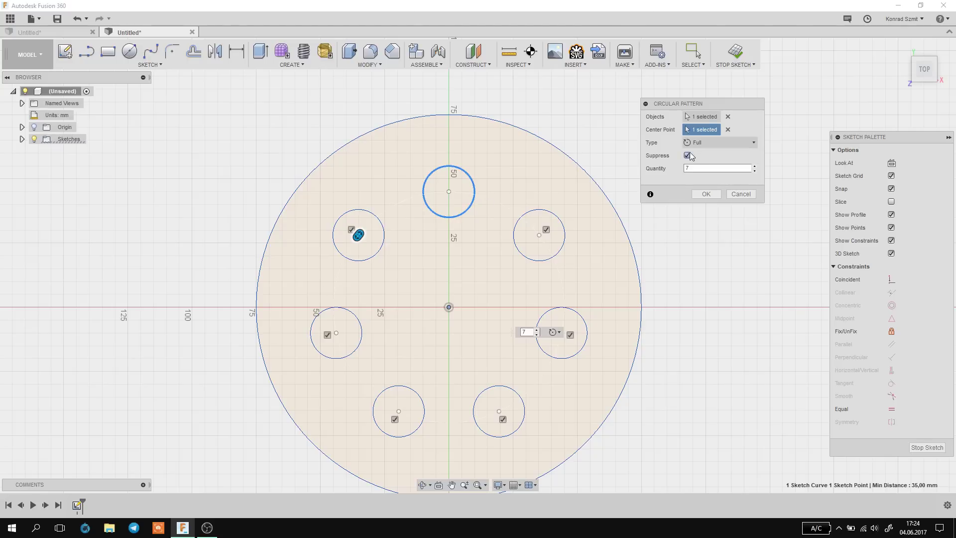
Set the circular pattern quantity to 5 copies.
drag(358, 235, 468, 197)
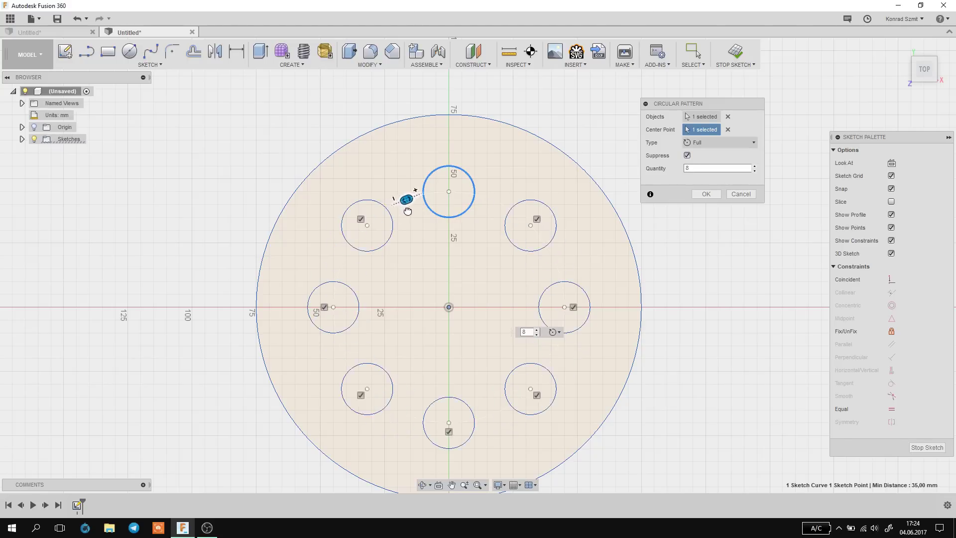
mouse_move(380, 216)
mouse_down()
mouse_move(464, 213)
mouse_move(378, 252)
mouse_move(418, 335)
mouse_move(357, 259)
mouse_move(458, 204)
mouse_up()
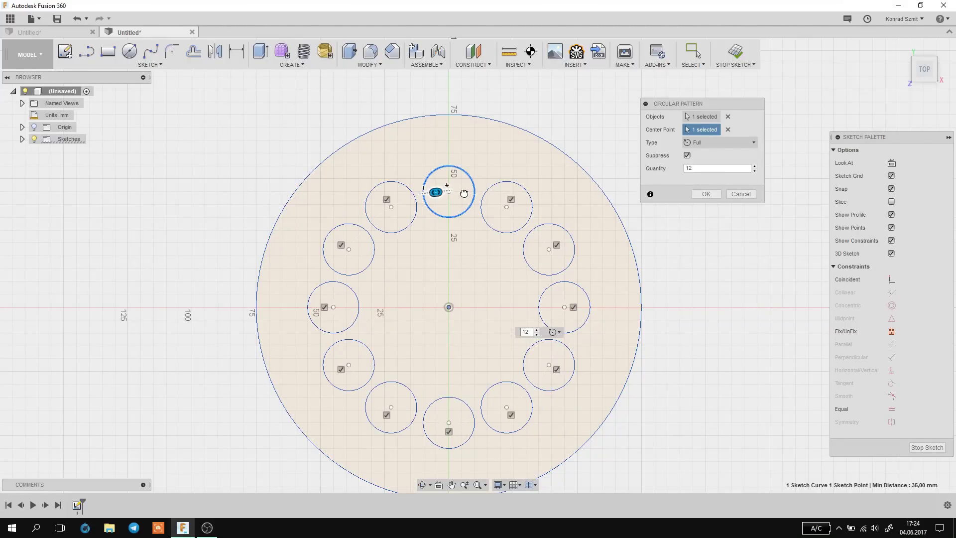
drag(422, 200, 383, 248)
text(5)
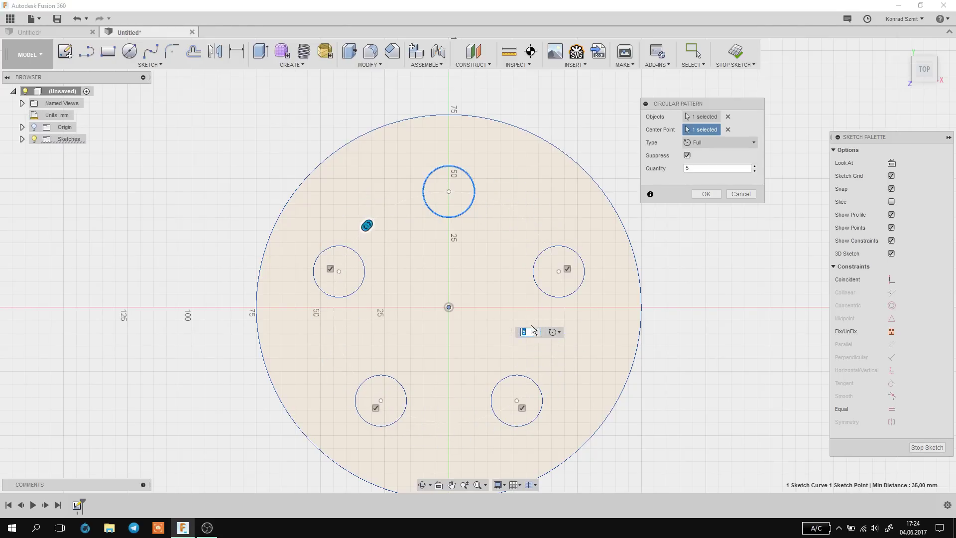
click(537, 331)
click(538, 331)
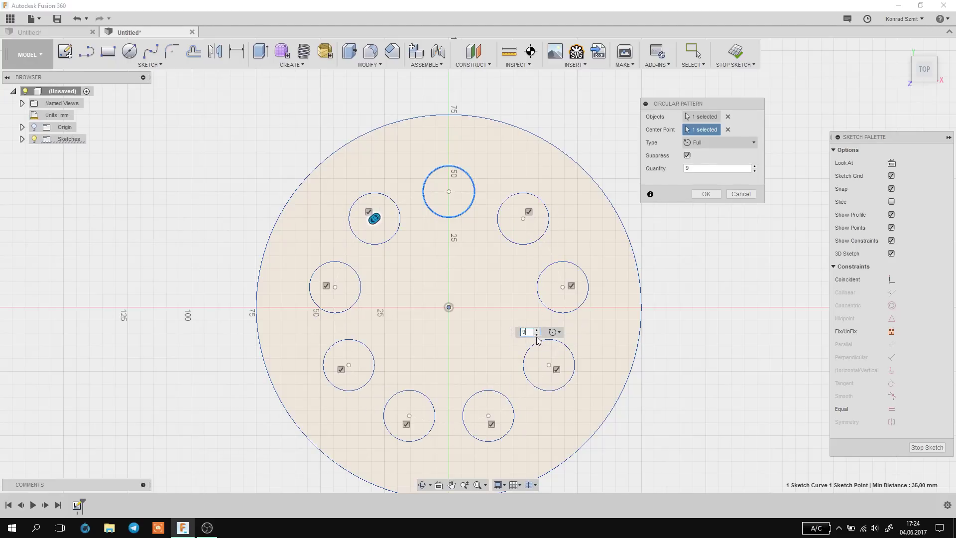
click(538, 334)
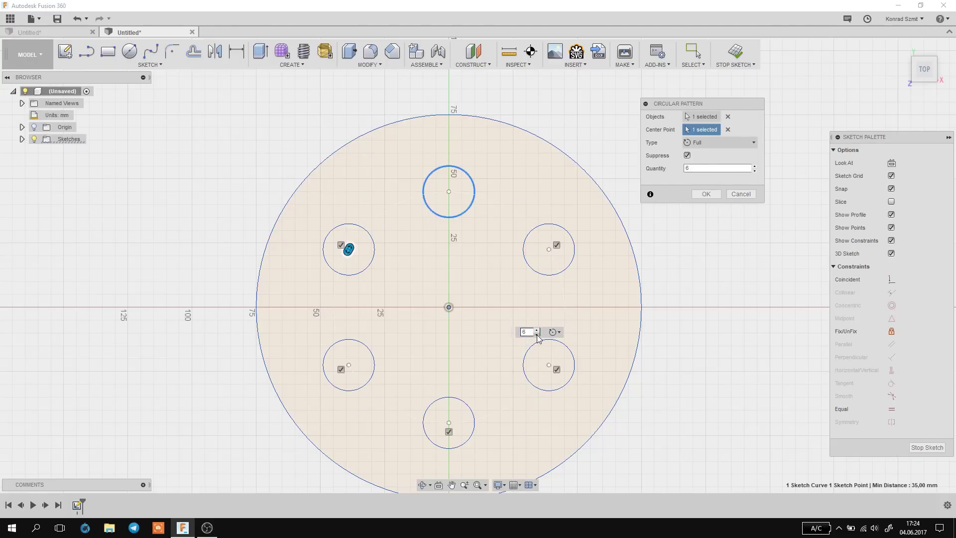
click(536, 334)
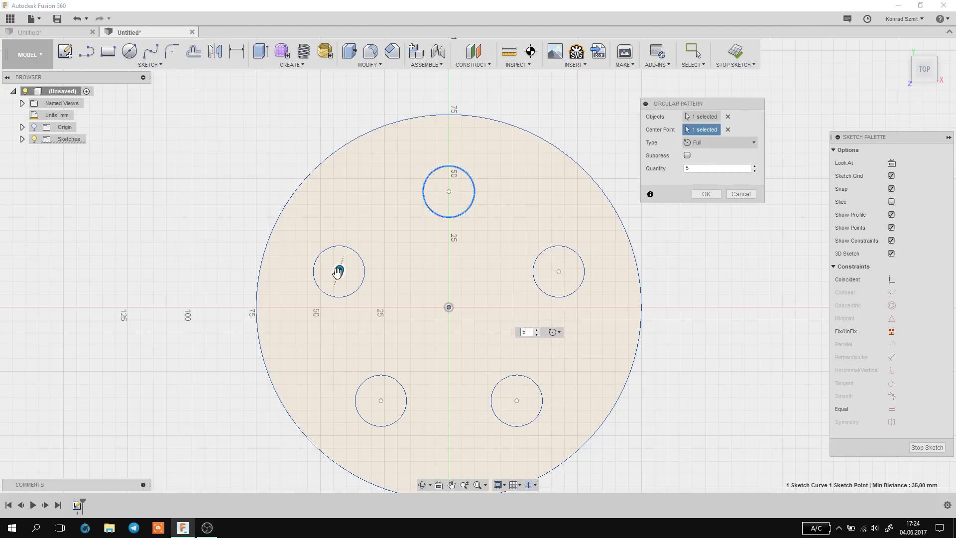
mouse_move(338, 271)
mouse_down()
mouse_move(457, 212)
mouse_move(360, 234)
mouse_up()
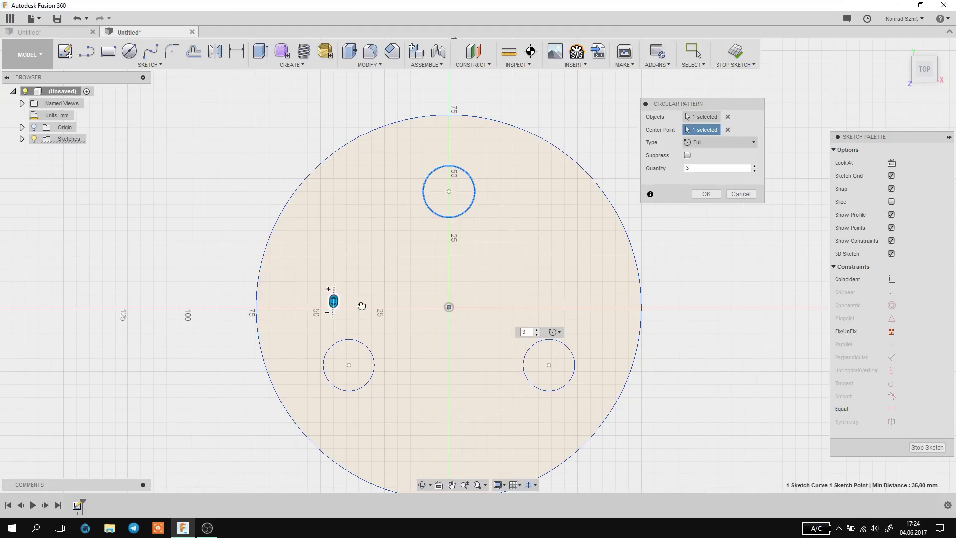
Suppress and restore individual copies, keeping all five, and apply the pattern.
click(688, 155)
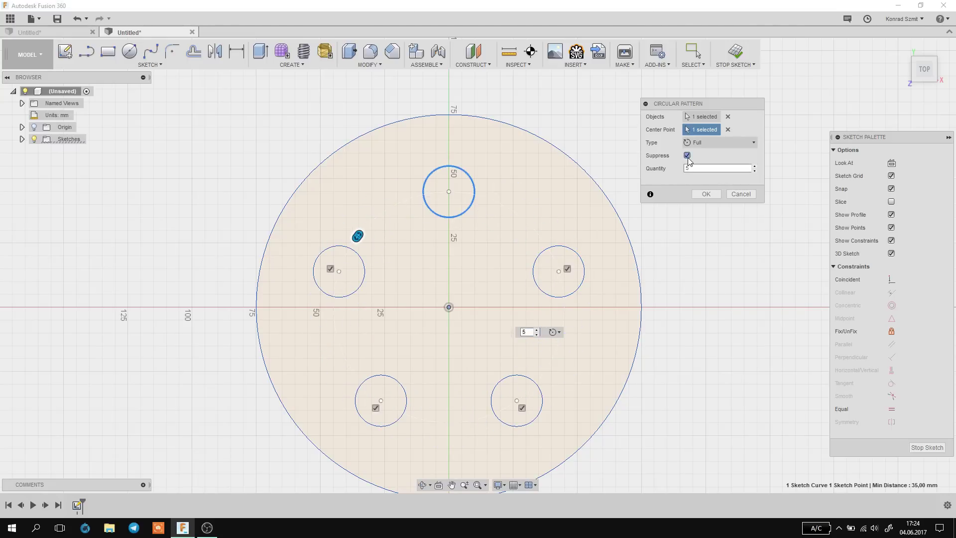
click(567, 268)
click(374, 408)
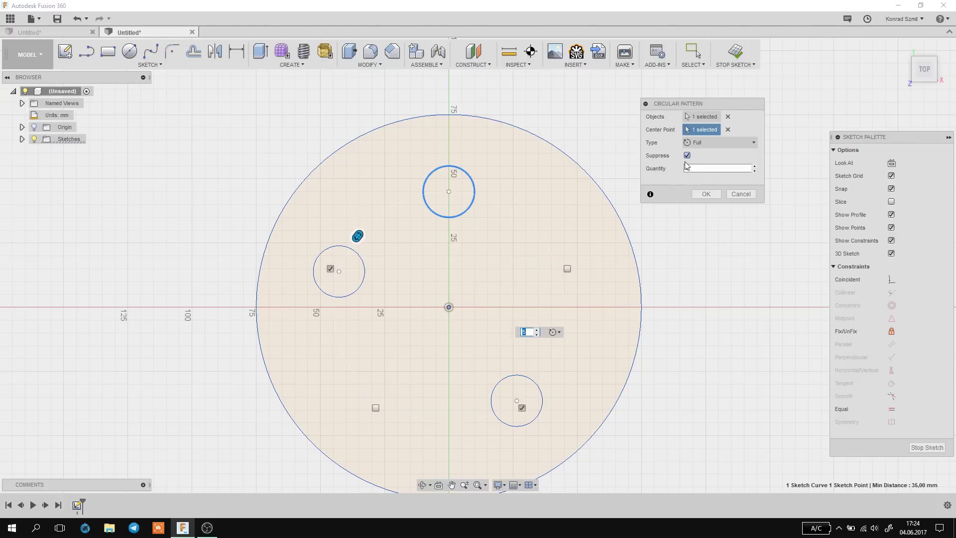
click(567, 268)
click(375, 408)
click(522, 407)
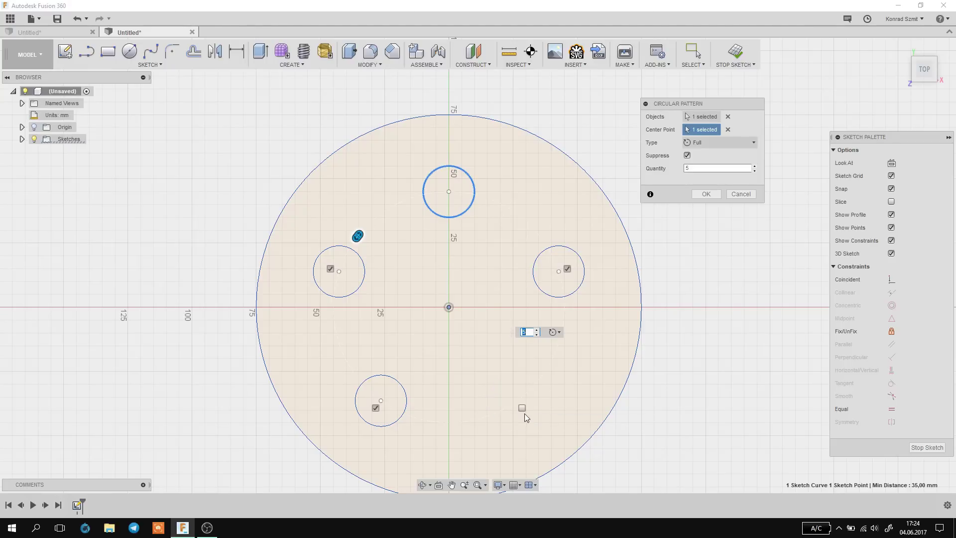
click(522, 408)
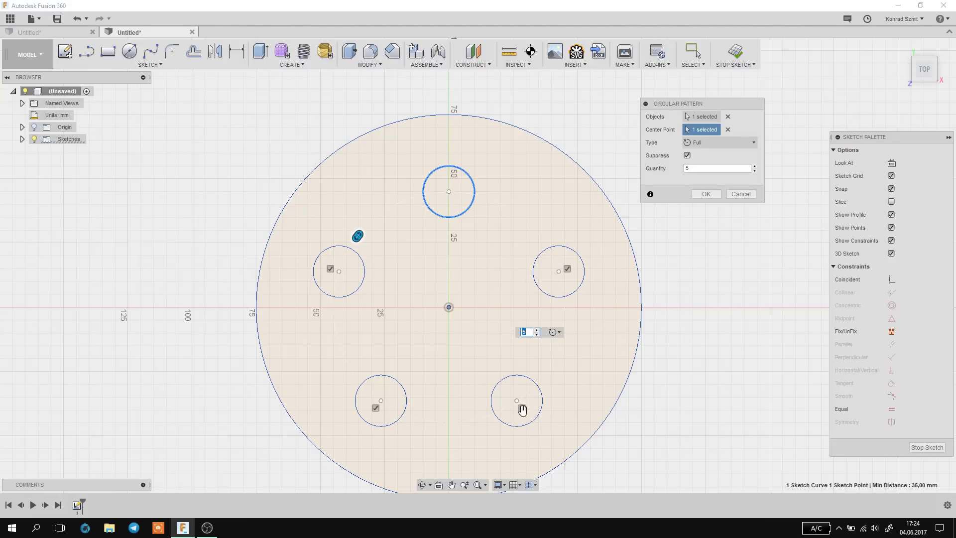
click(712, 194)
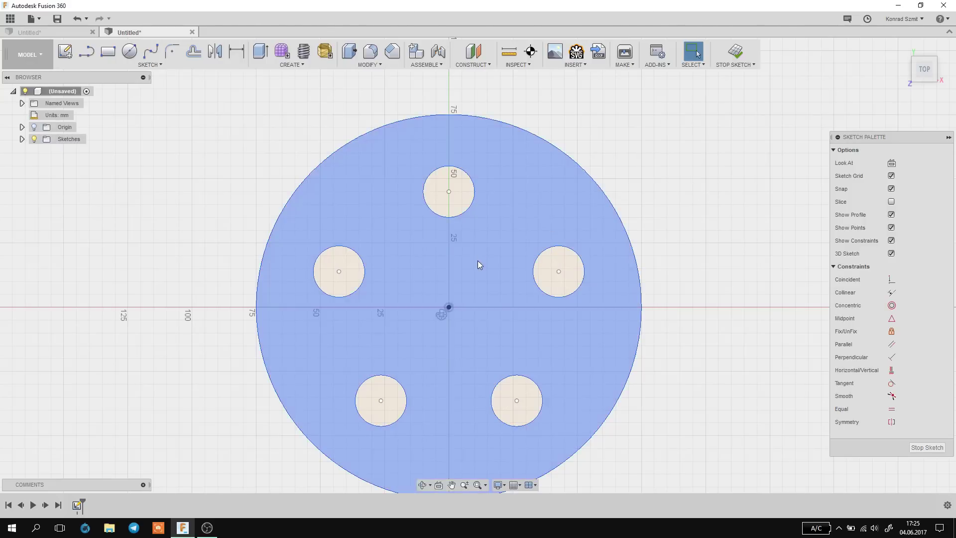
scroll(477, 261, down, 1)
middle_drag(455, 336, 460, 283)
drag(460, 284, 461, 273)
key(Escape)
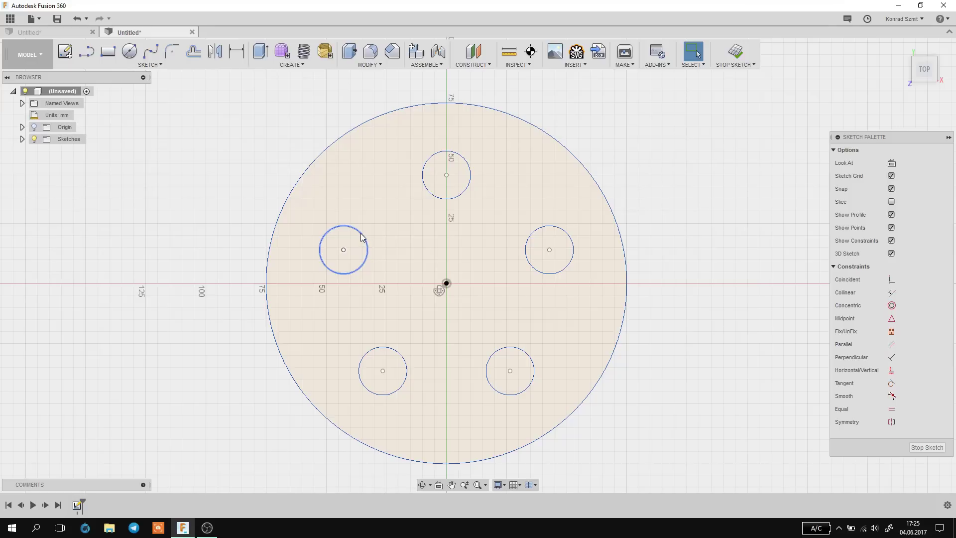
mouse_move(340, 254)
mouse_down()
mouse_move(451, 184)
mouse_move(379, 191)
mouse_move(489, 194)
mouse_move(444, 273)
mouse_move(420, 173)
mouse_move(337, 248)
mouse_move(396, 313)
mouse_move(343, 266)
mouse_move(473, 175)
mouse_move(527, 261)
mouse_move(444, 282)
mouse_move(363, 199)
mouse_move(389, 226)
mouse_up()
click(673, 179)
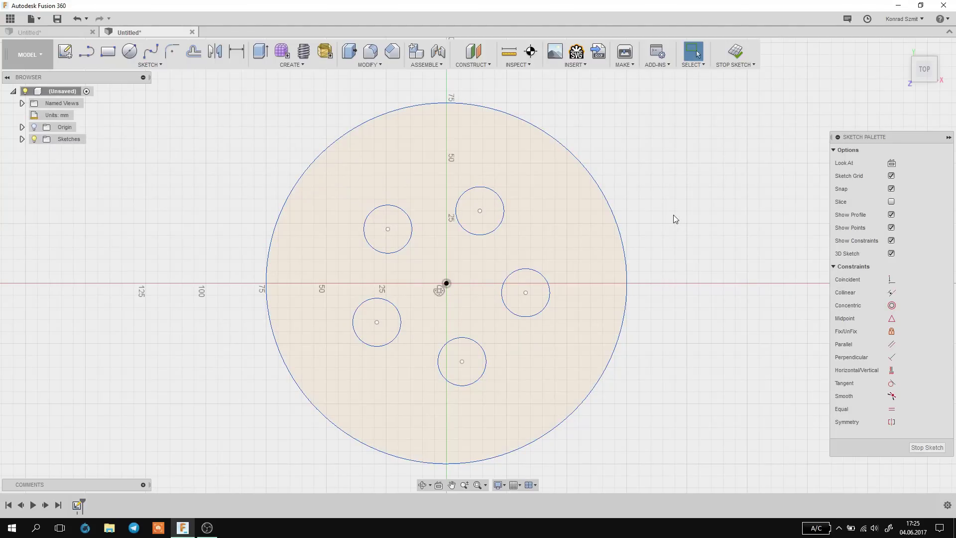
key(ctrl+z)
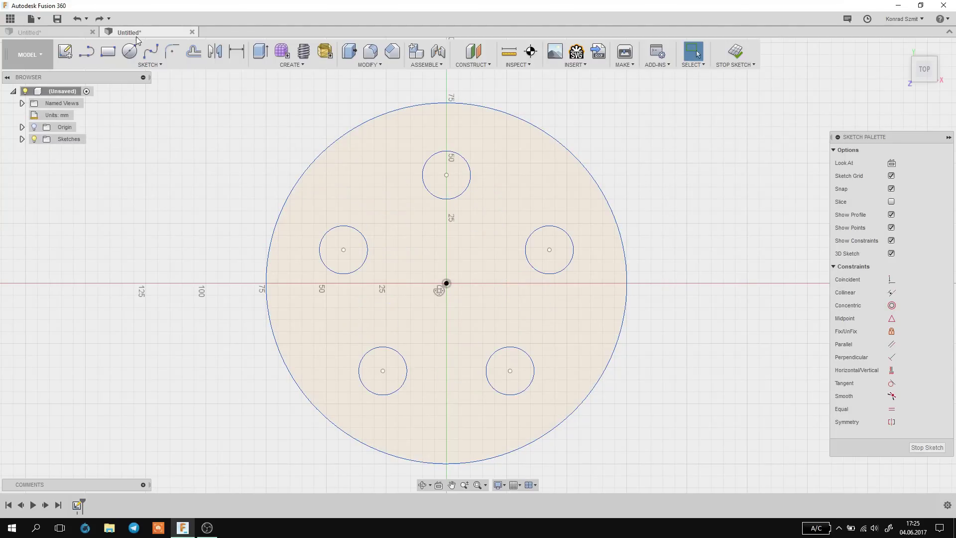
Dimension the top hole's centre 45 mm above the origin and its diameter Ø20.
click(236, 51)
click(446, 175)
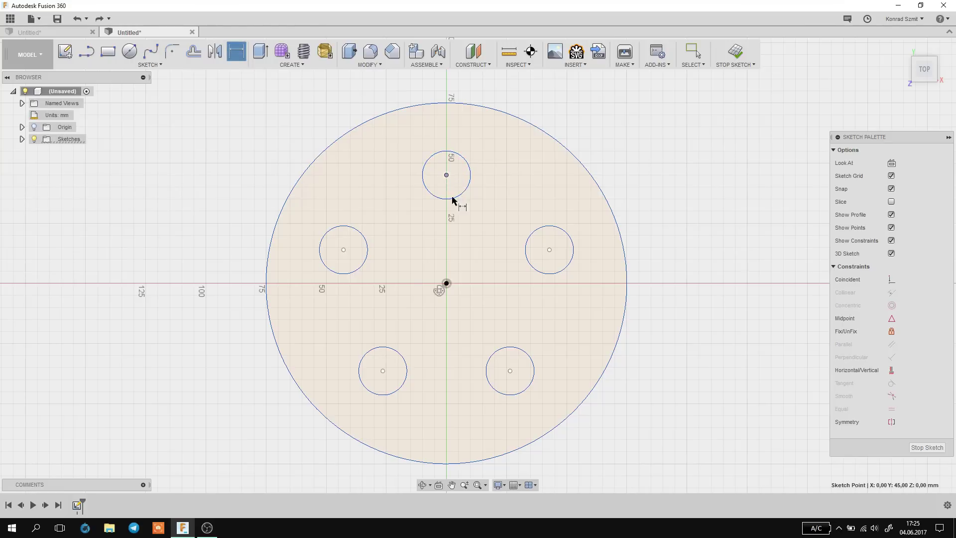
click(447, 284)
click(521, 212)
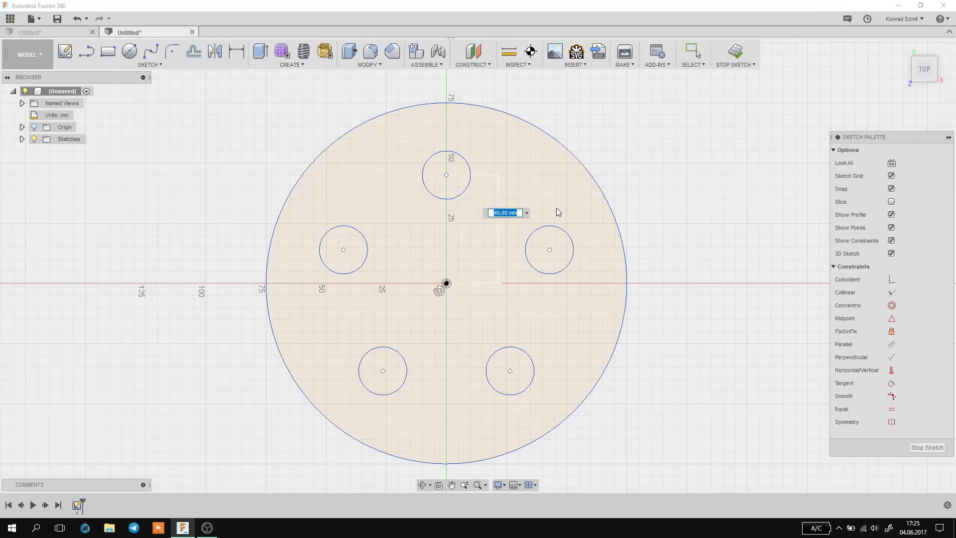
key(Return)
click(464, 158)
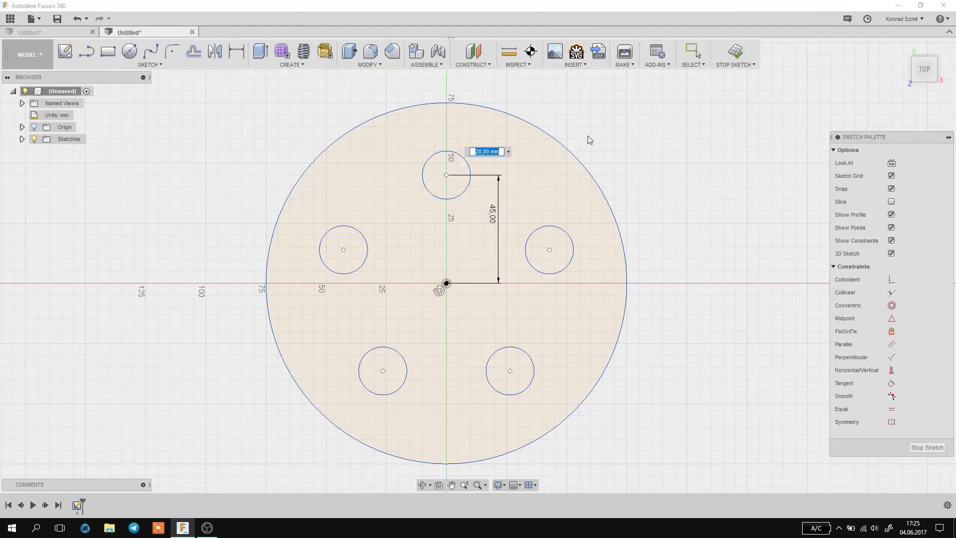
text(2)
key(Return)
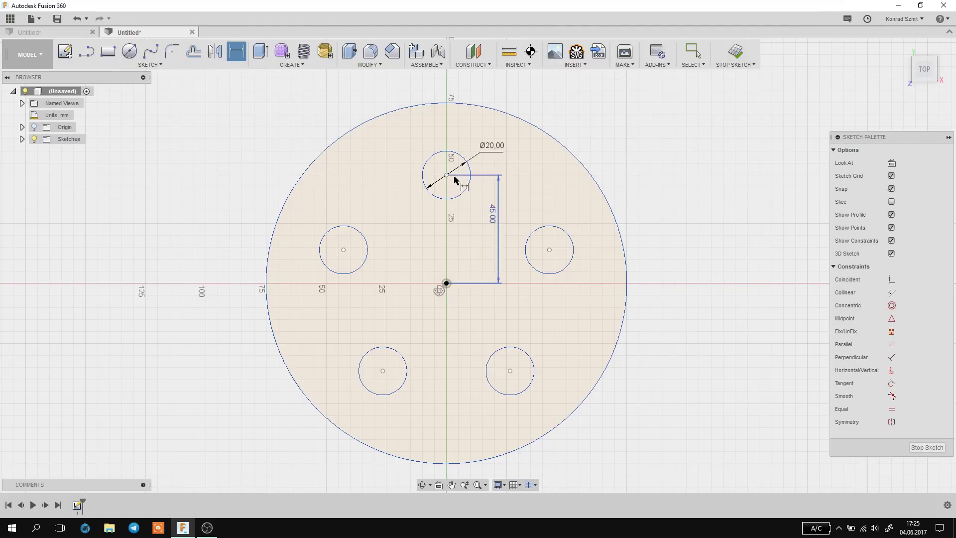
click(447, 176)
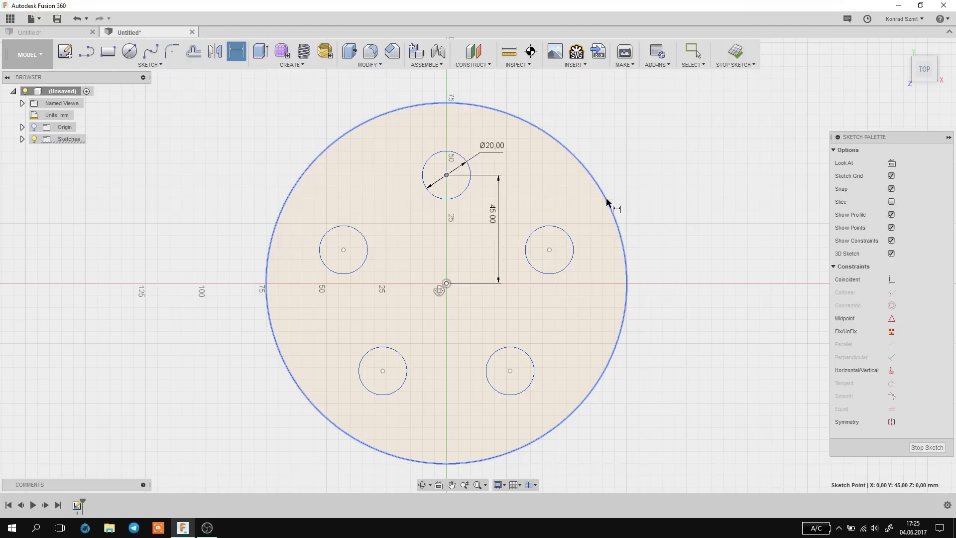
key(Escape)
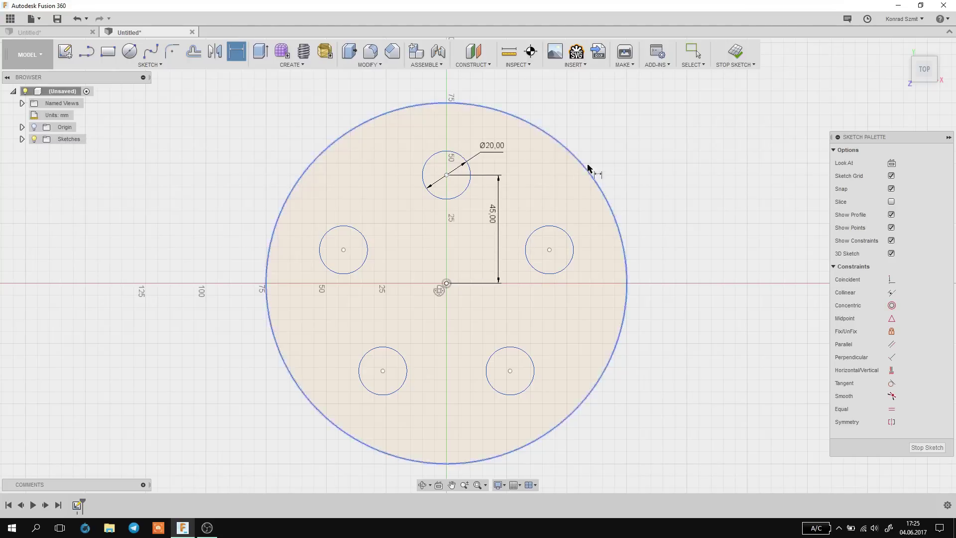
key(Escape)
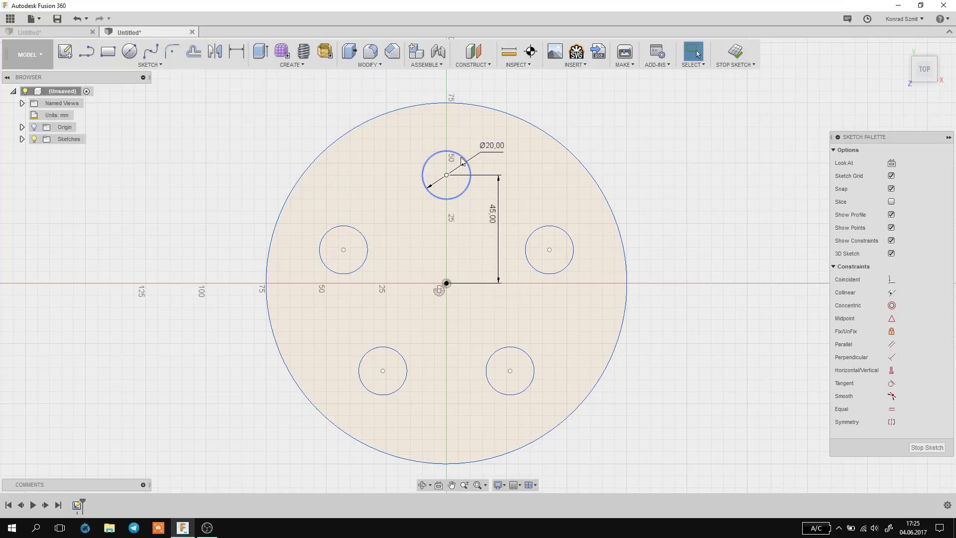
Drag the hole pattern around, rotating it and spreading the holes past the rim.
mouse_move(464, 164)
mouse_down()
mouse_move(496, 236)
mouse_move(598, 259)
mouse_move(555, 214)
mouse_move(345, 213)
mouse_move(601, 218)
mouse_move(705, 207)
mouse_move(201, 212)
mouse_move(666, 218)
mouse_move(315, 222)
mouse_move(632, 220)
mouse_move(660, 218)
mouse_move(111, 220)
mouse_move(400, 221)
mouse_move(424, 298)
mouse_up()
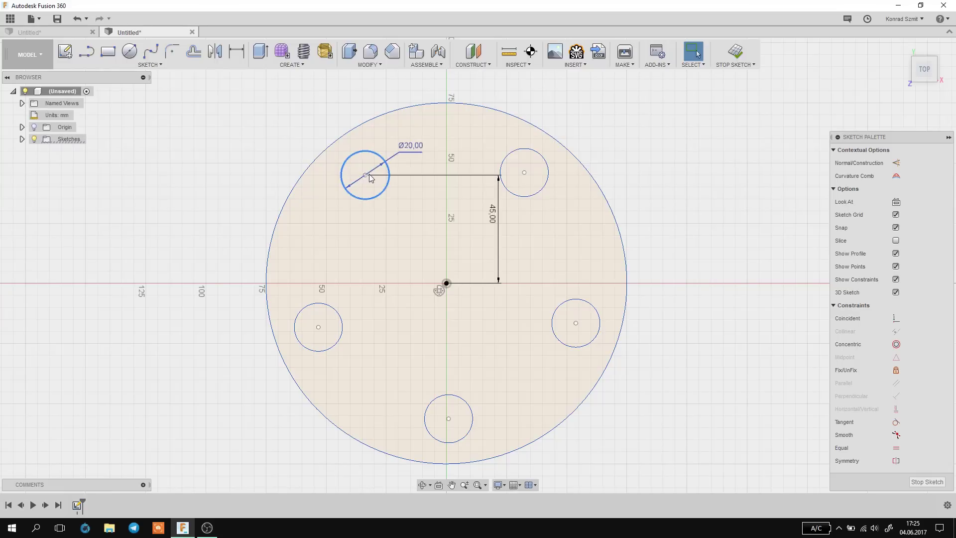
mouse_move(367, 178)
mouse_down()
mouse_move(452, 178)
mouse_move(434, 177)
mouse_up()
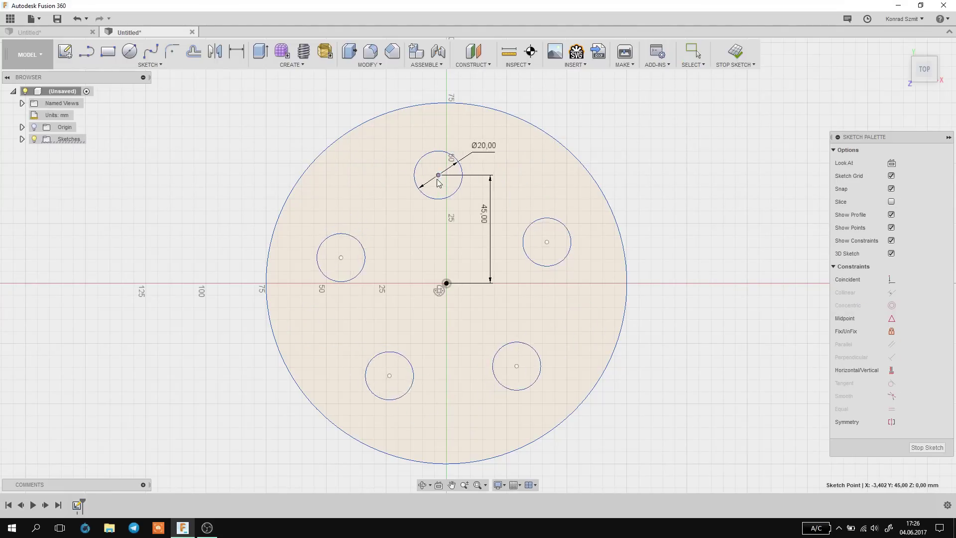
drag(361, 247, 272, 259)
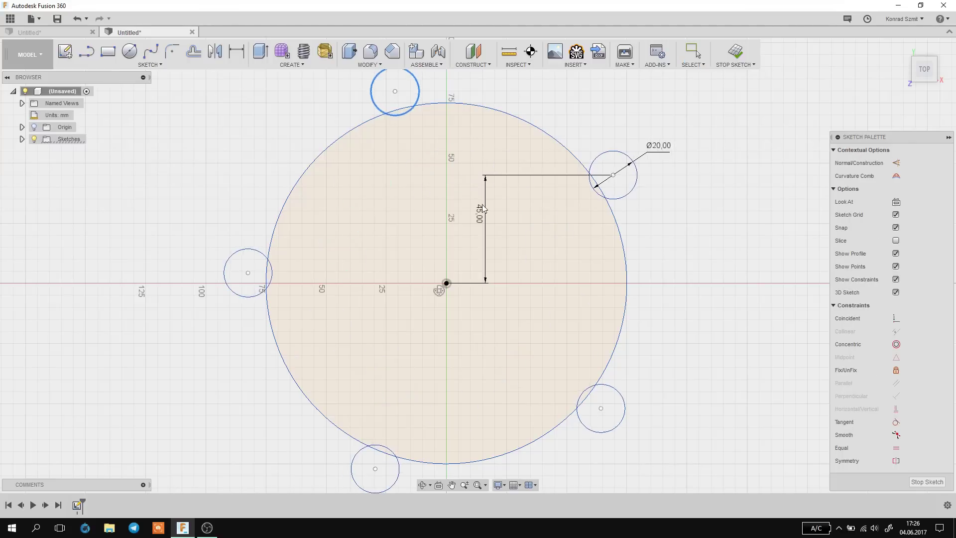
Drag the holes back inside the large circle, then select the top hole and outer circle.
click(427, 109)
drag(427, 112, 373, 275)
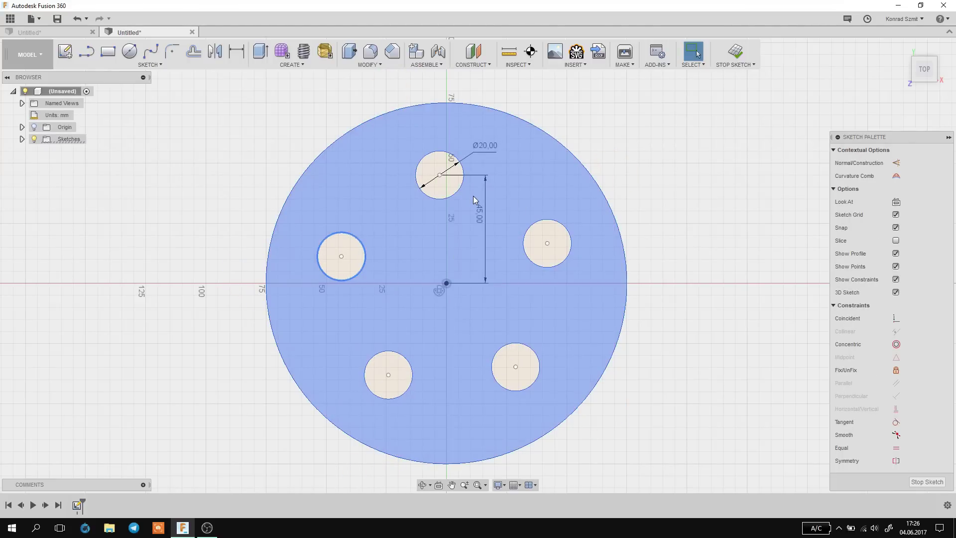
mouse_move(463, 174)
mouse_down()
mouse_move(592, 194)
mouse_move(523, 192)
mouse_up()
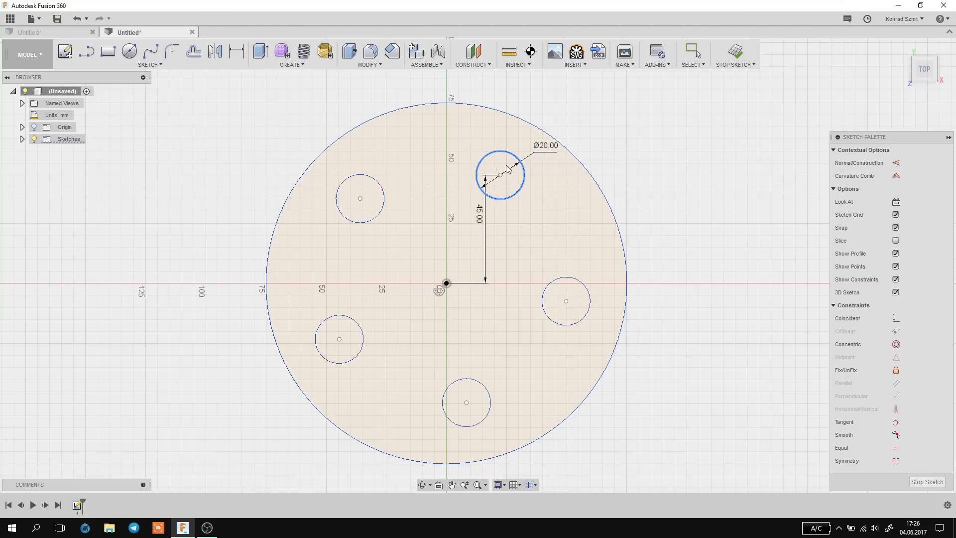
click(506, 145)
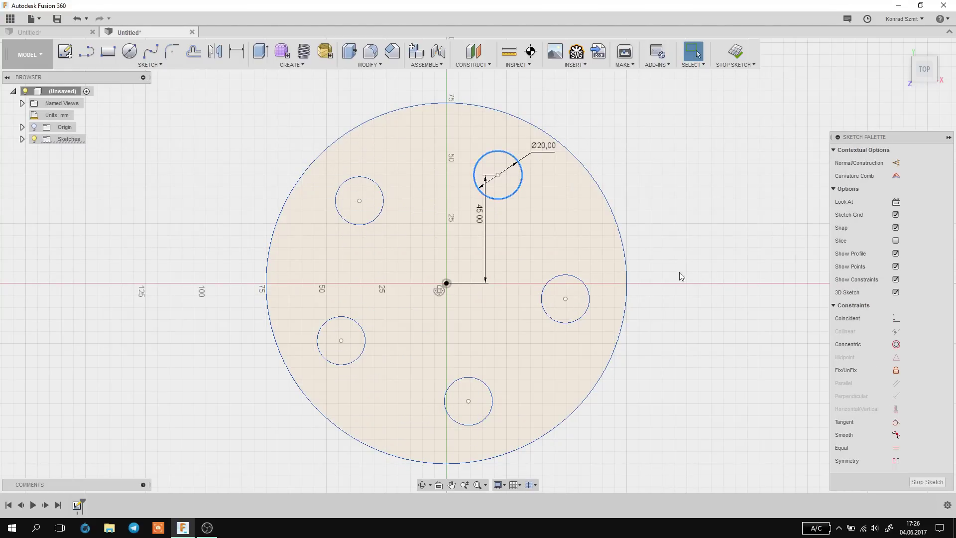
shift+click(545, 130)
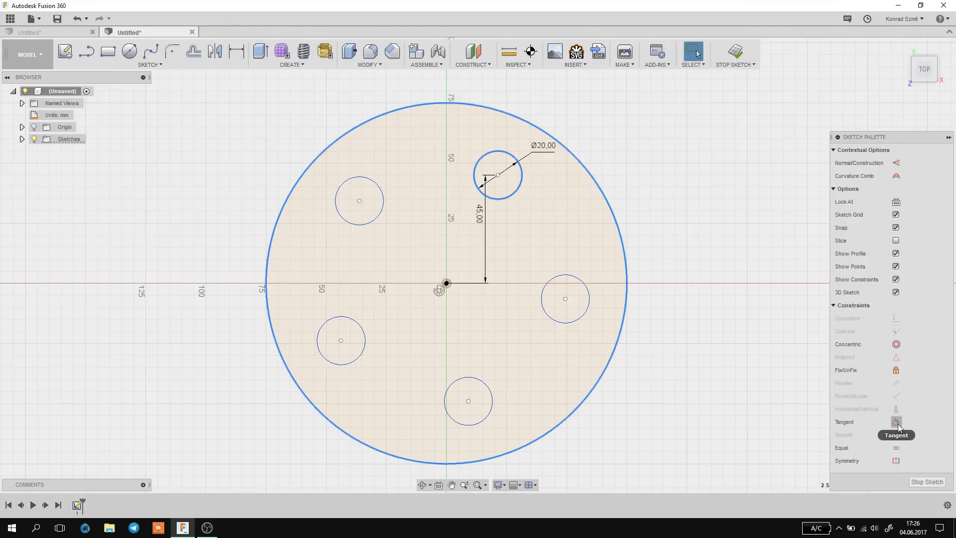
Apply a Tangent constraint between the outer circle and the top hole.
click(896, 422)
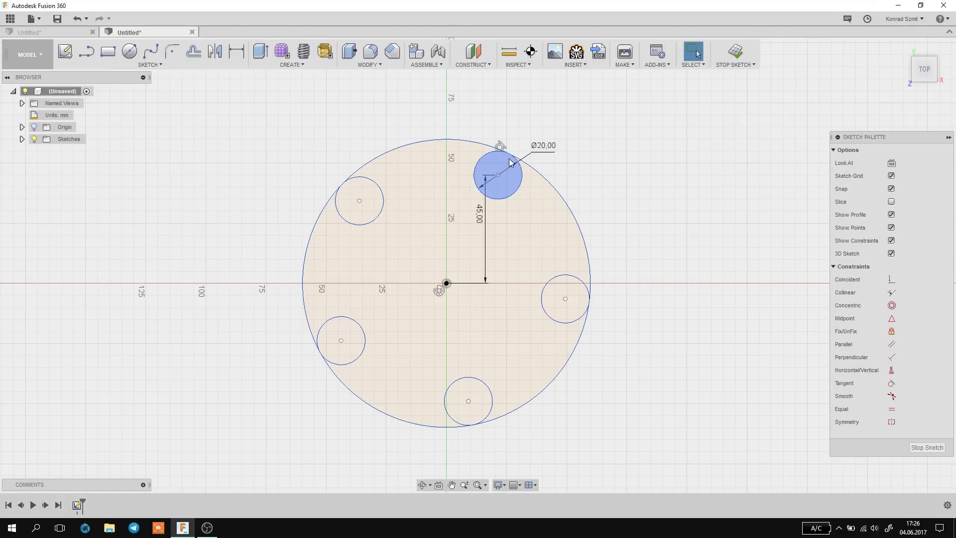
drag(486, 162, 407, 124)
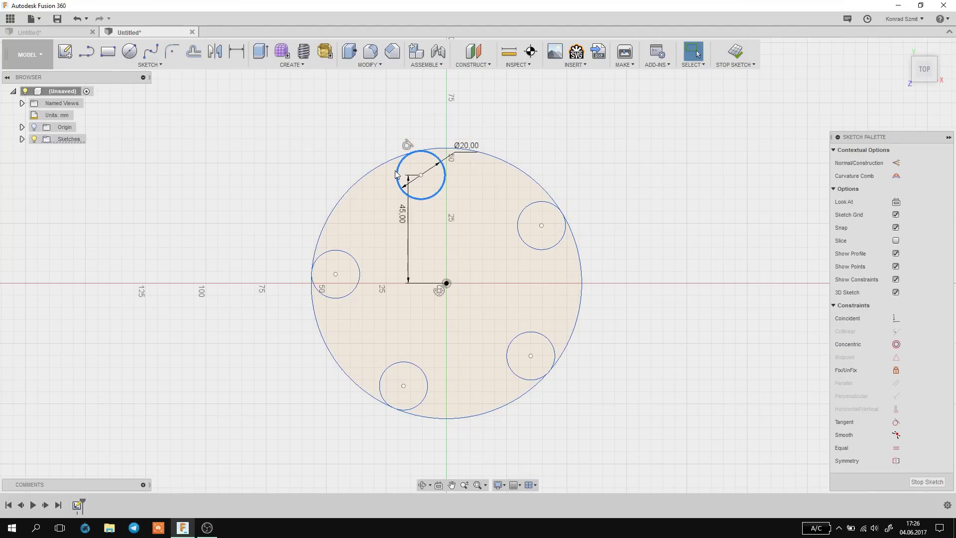
drag(449, 175, 568, 183)
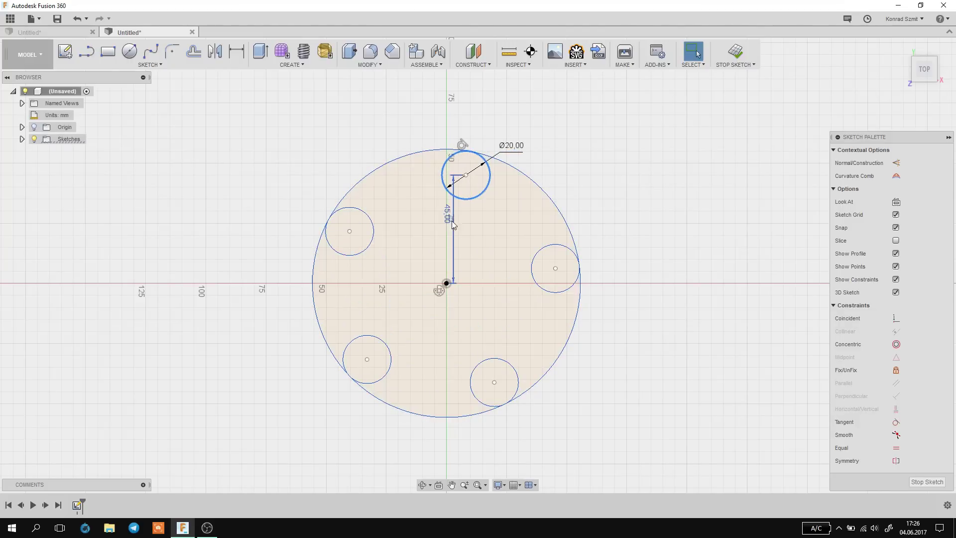
key(Escape)
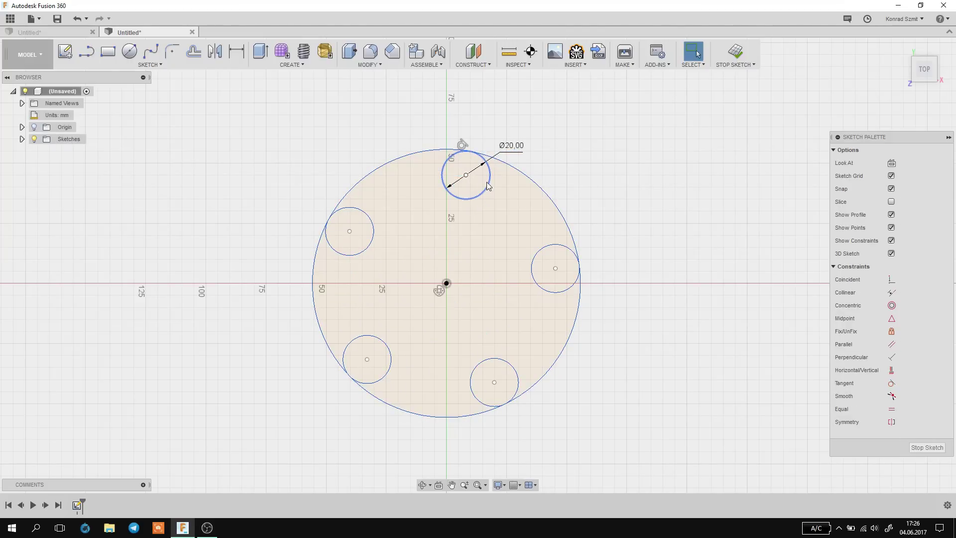
mouse_move(468, 176)
mouse_down()
mouse_move(583, 159)
mouse_move(509, 217)
mouse_up()
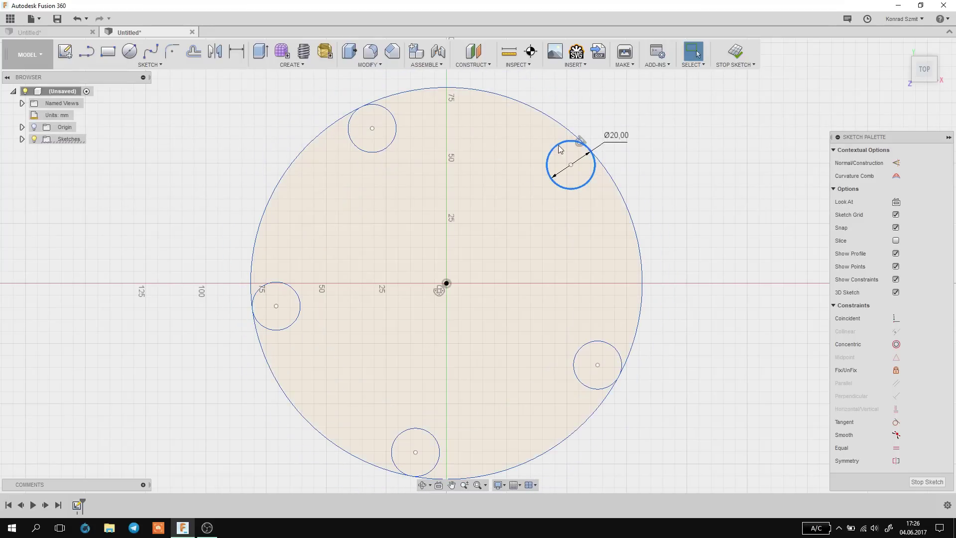
Drag a hole to confirm all five stay tangent to the outer circle's inside edge.
scroll(584, 160, up, 2)
scroll(588, 145, up, 2)
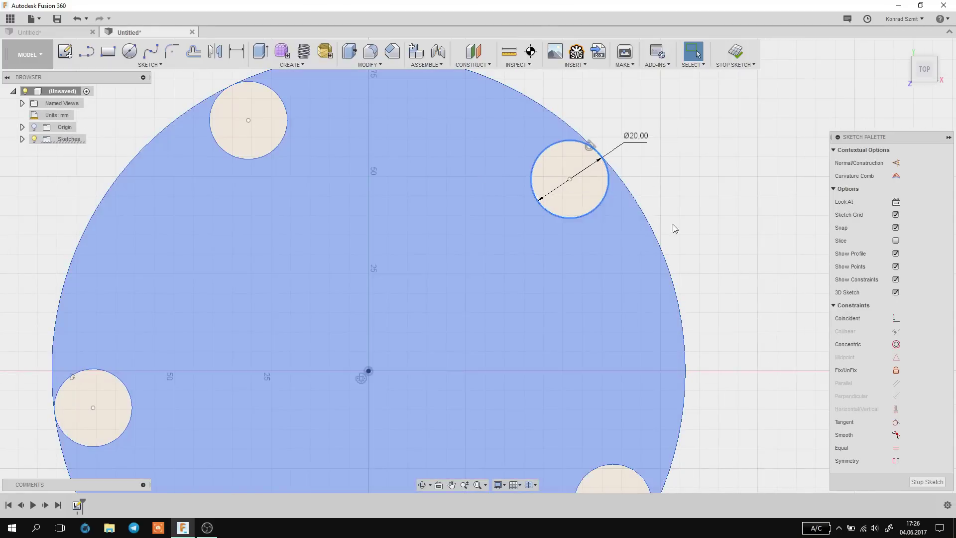
click(672, 226)
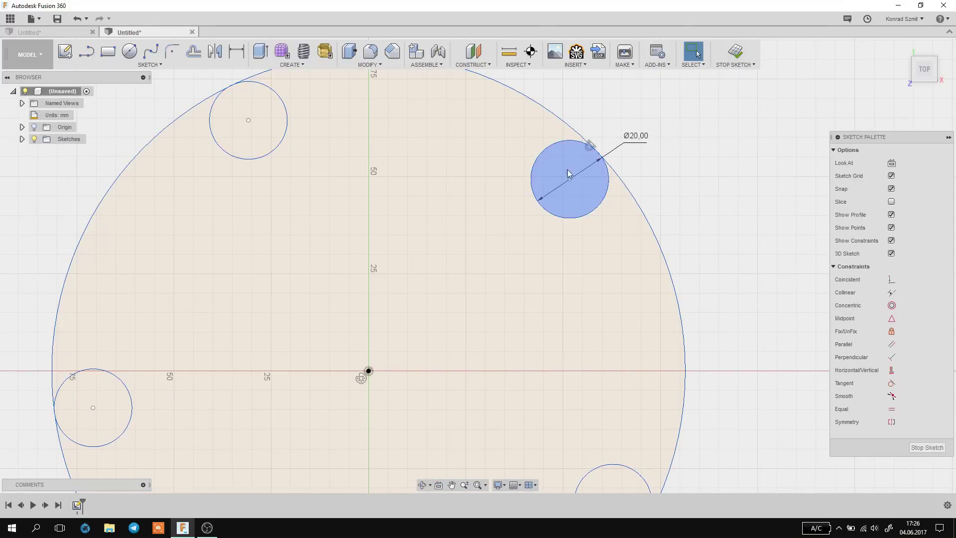
mouse_move(566, 185)
mouse_down()
mouse_move(574, 222)
mouse_move(393, 152)
mouse_up()
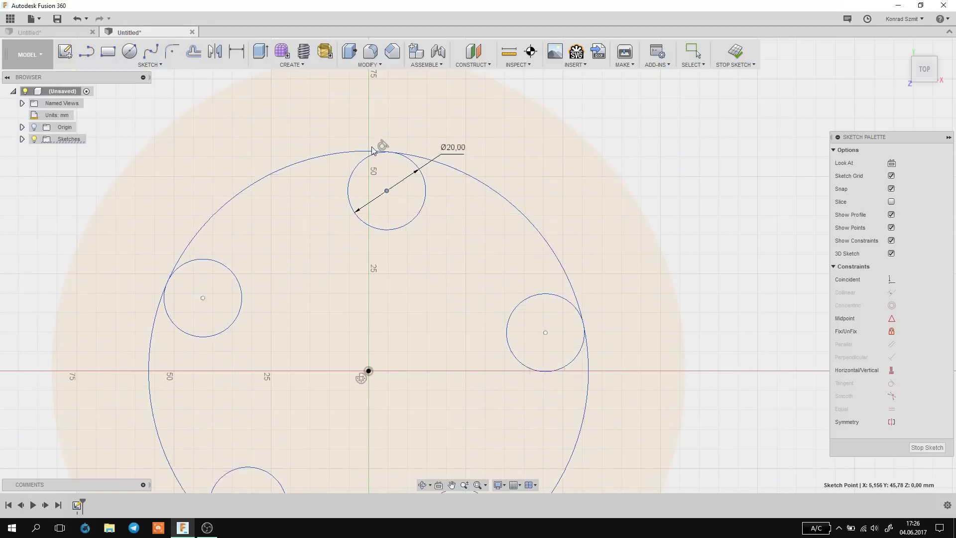
scroll(404, 306, up, 3)
scroll(386, 366, down, 3)
scroll(446, 222, down, 2)
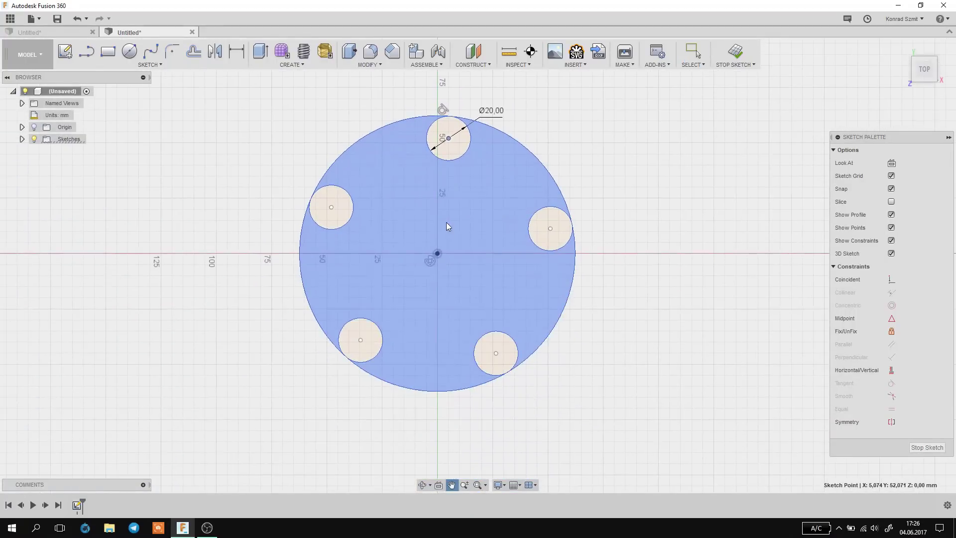
click(546, 156)
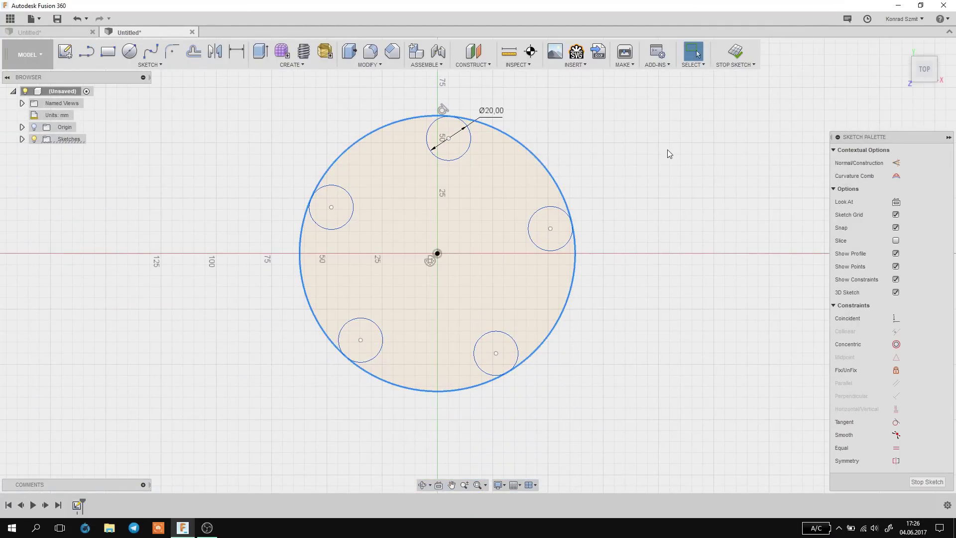
click(583, 130)
click(500, 162)
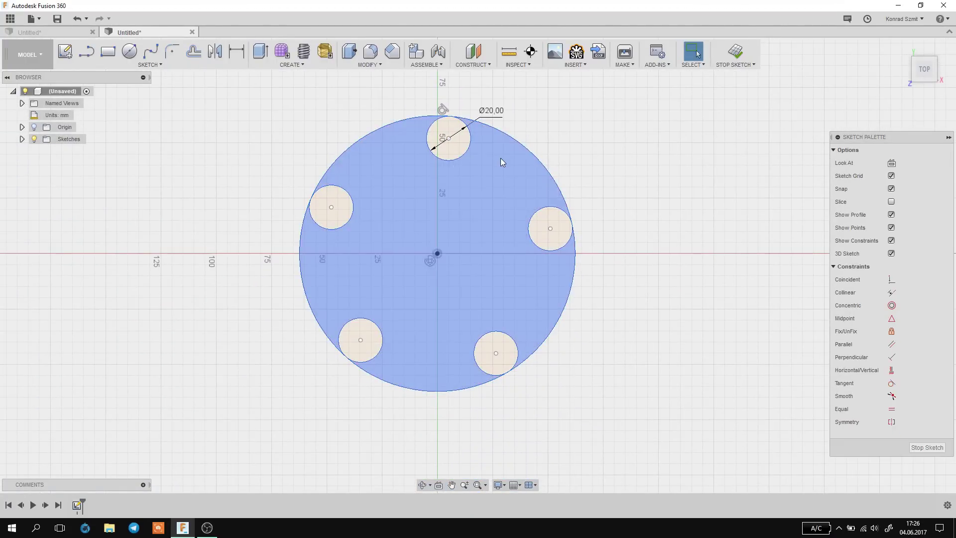
click(236, 51)
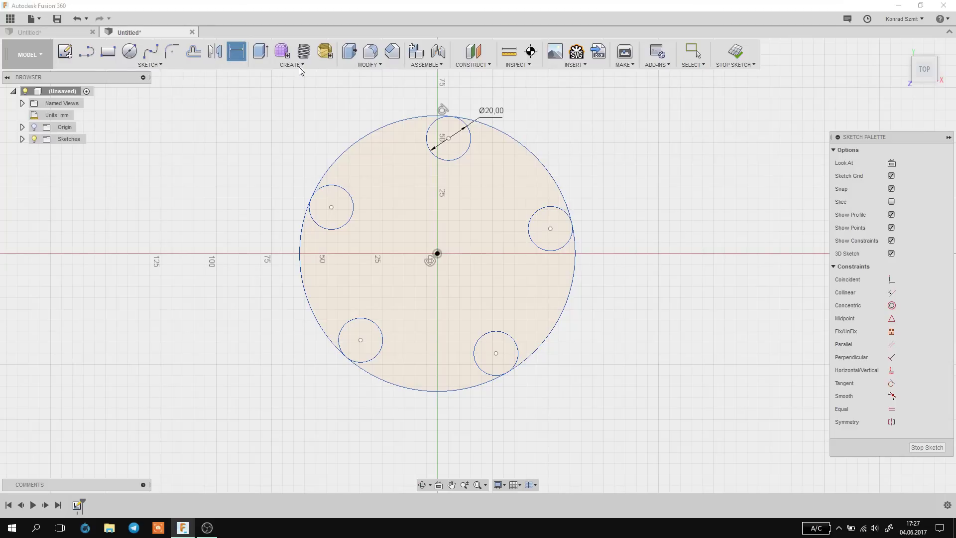
Dimension the outer circle to a 130 mm diameter.
click(517, 143)
click(608, 143)
text(130)
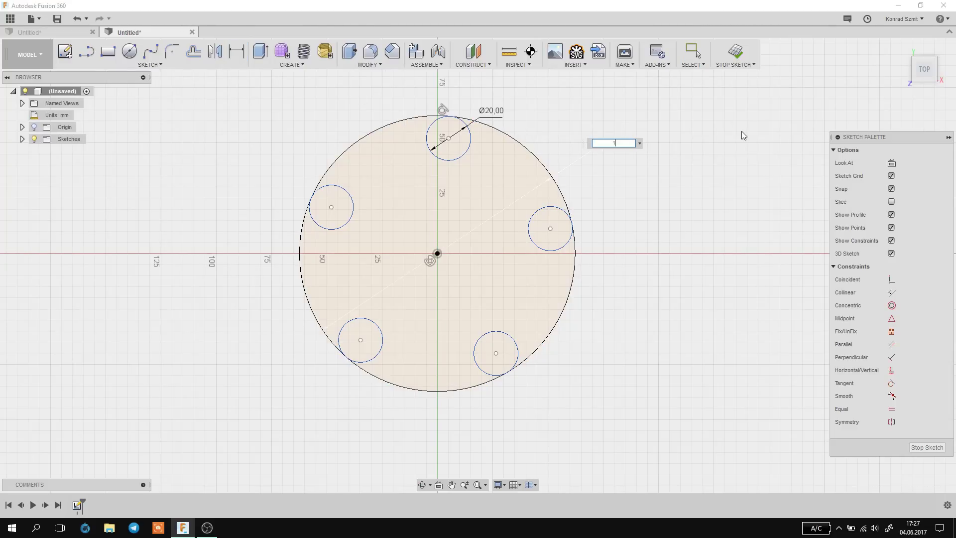
key(Return)
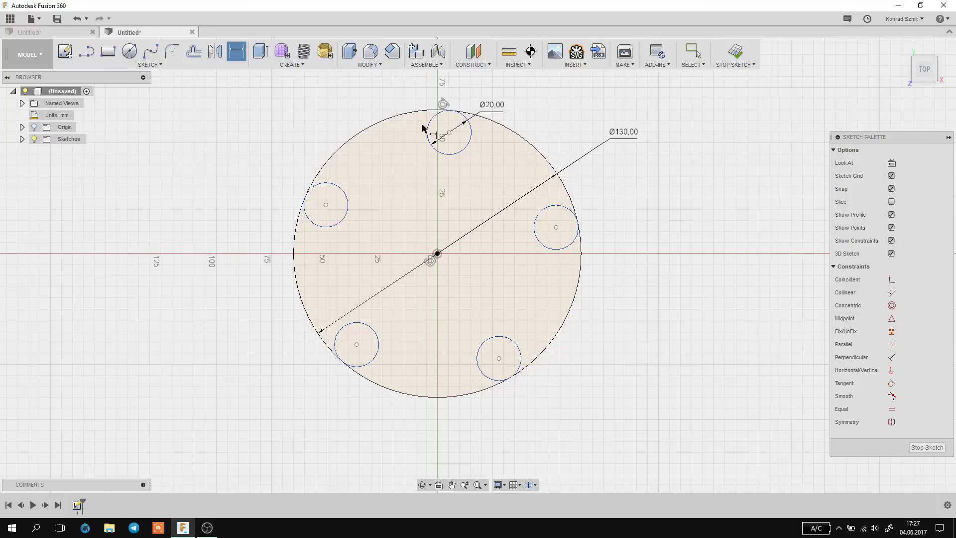
key(Escape)
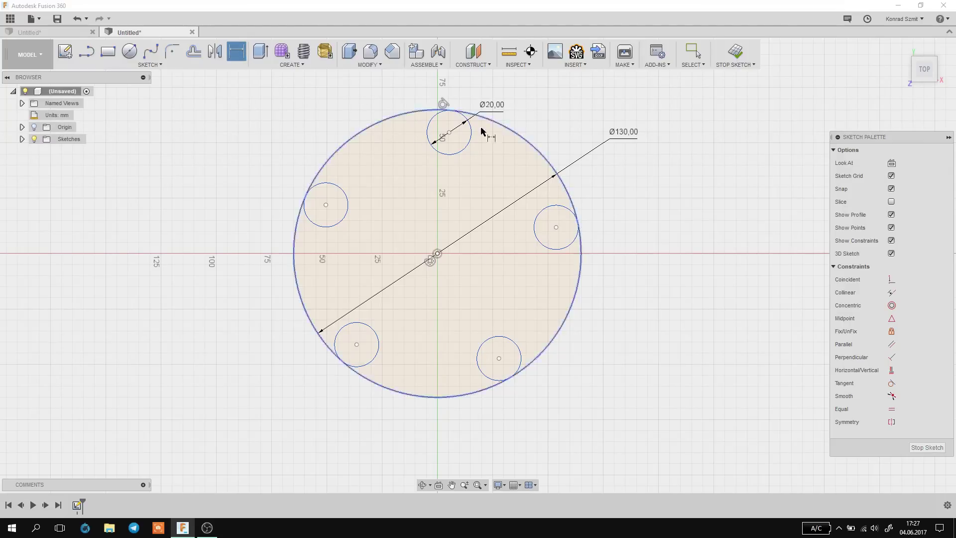
Rotate the five holes around the centre until one sits at the bottom.
click(471, 136)
mouse_move(471, 136)
mouse_down()
mouse_move(605, 84)
mouse_move(366, 160)
mouse_move(464, 152)
mouse_up()
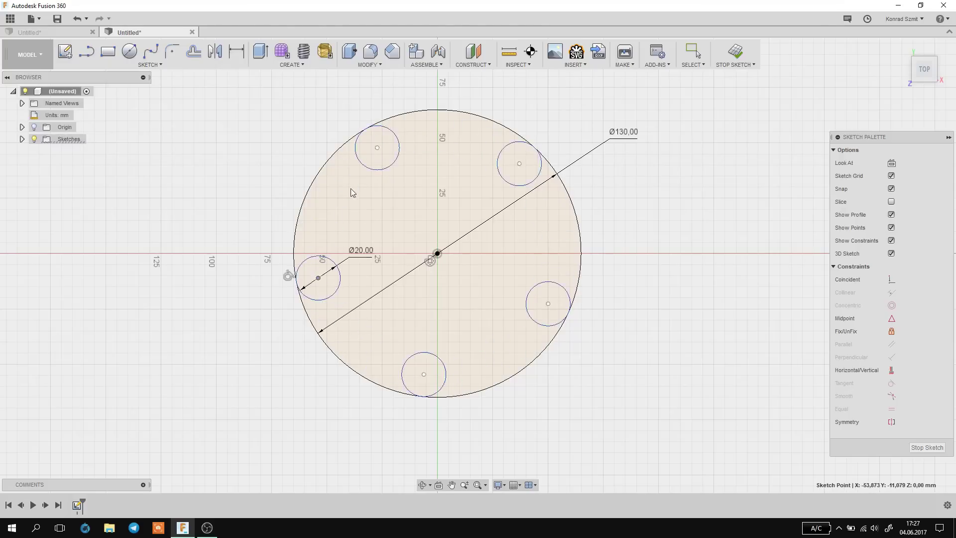
drag(464, 152, 365, 156)
click(469, 160)
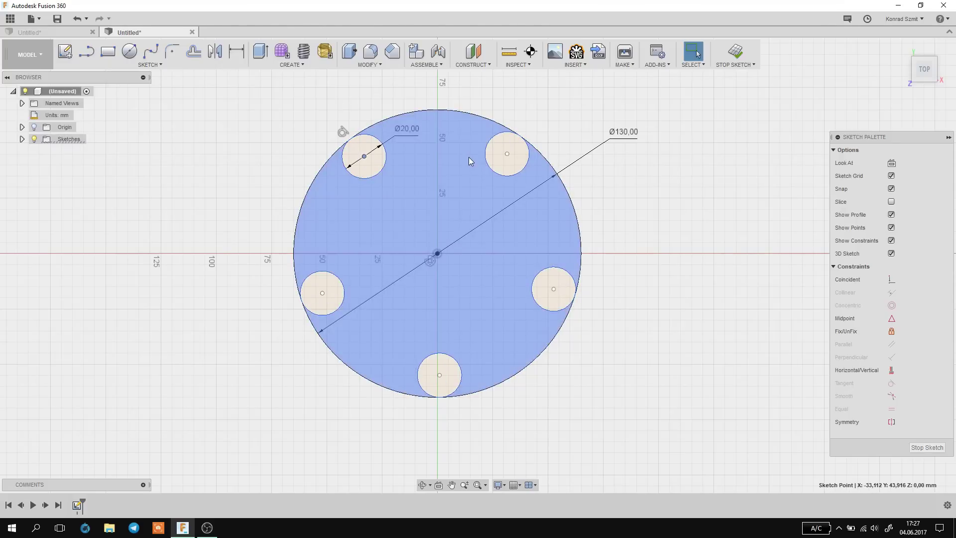
click(449, 158)
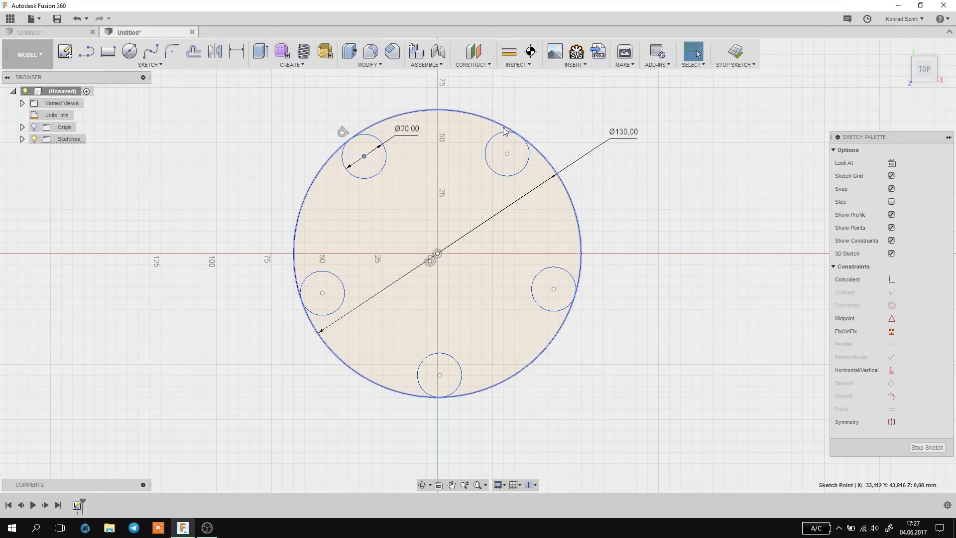
click(721, 202)
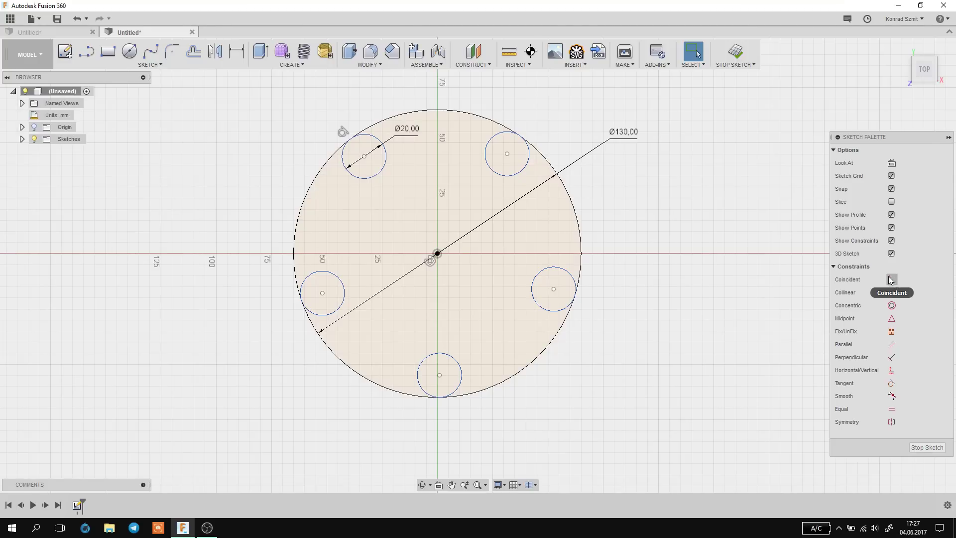
drag(901, 138, 475, 106)
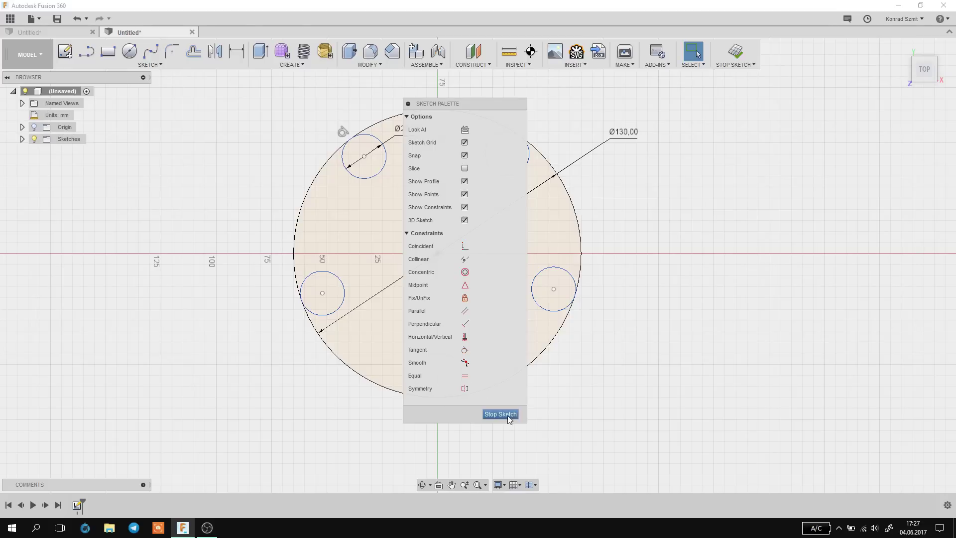
Redock the Sketch Palette and view the plate sketch design.
drag(485, 103, 955, 178)
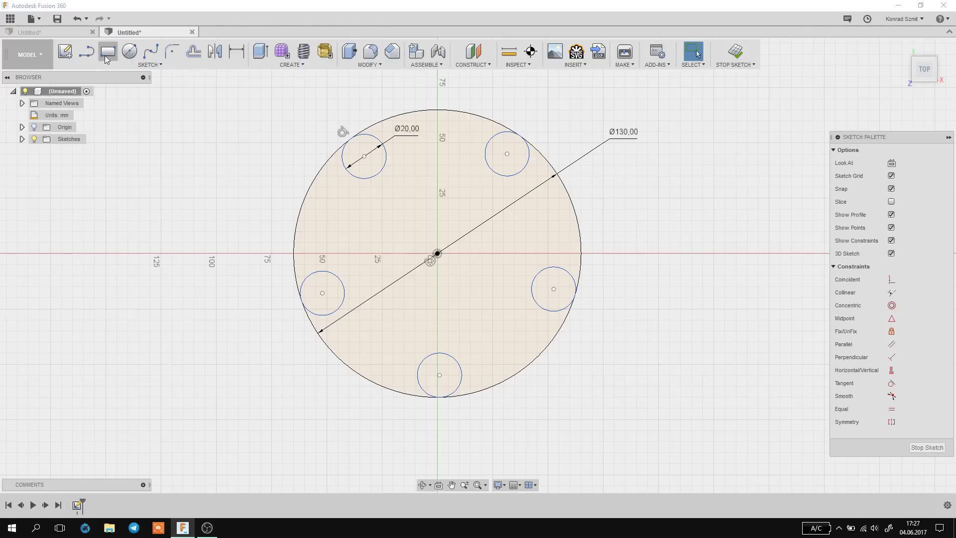
click(71, 33)
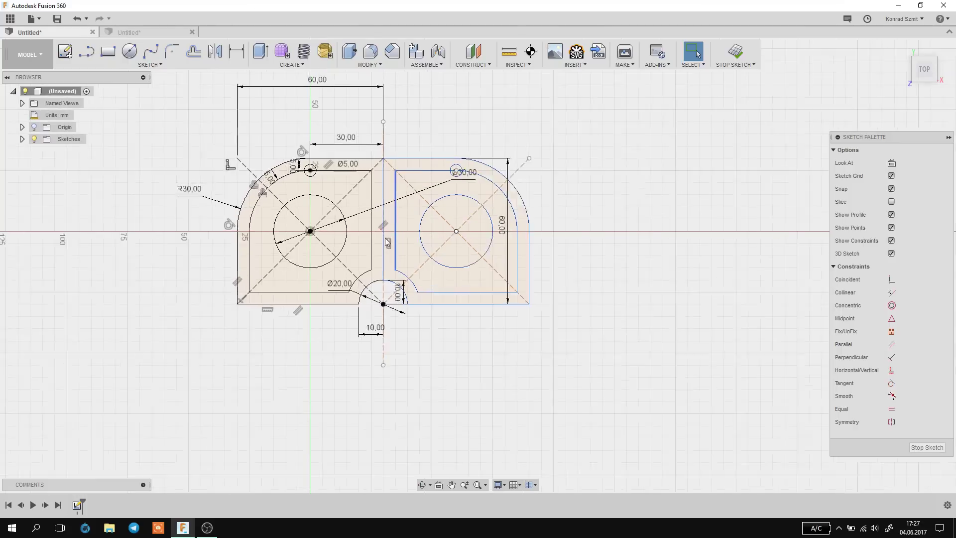
scroll(435, 247, up, 3)
mouse_move(412, 284)
middle_down()
mouse_move(451, 284)
mouse_move(501, 314)
middle_up()
Close the circle design without saving, leaving the plate sketch open.
click(162, 36)
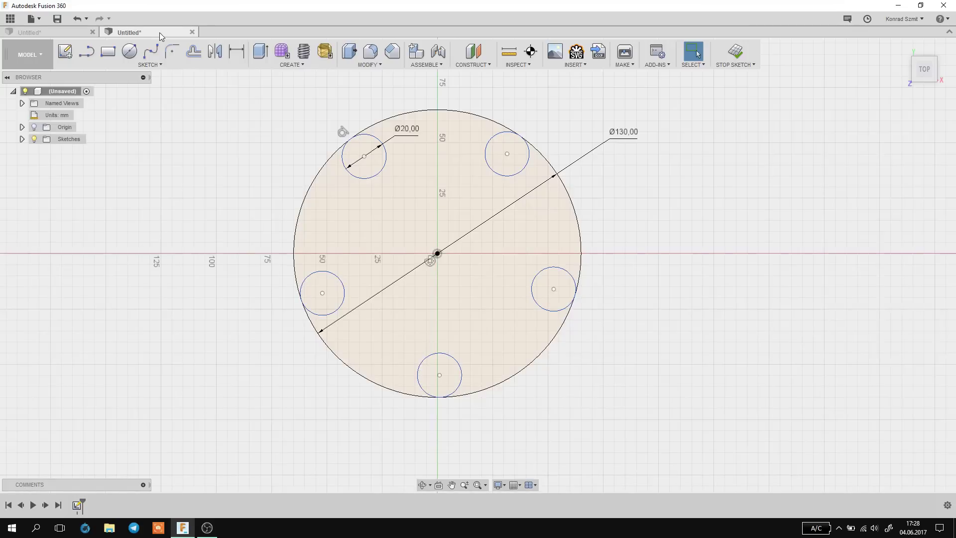
click(30, 33)
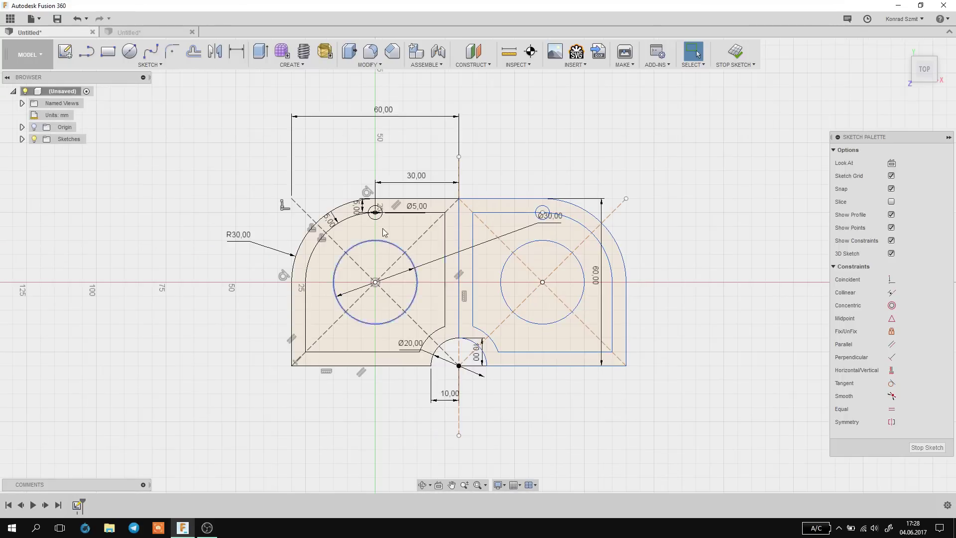
click(162, 34)
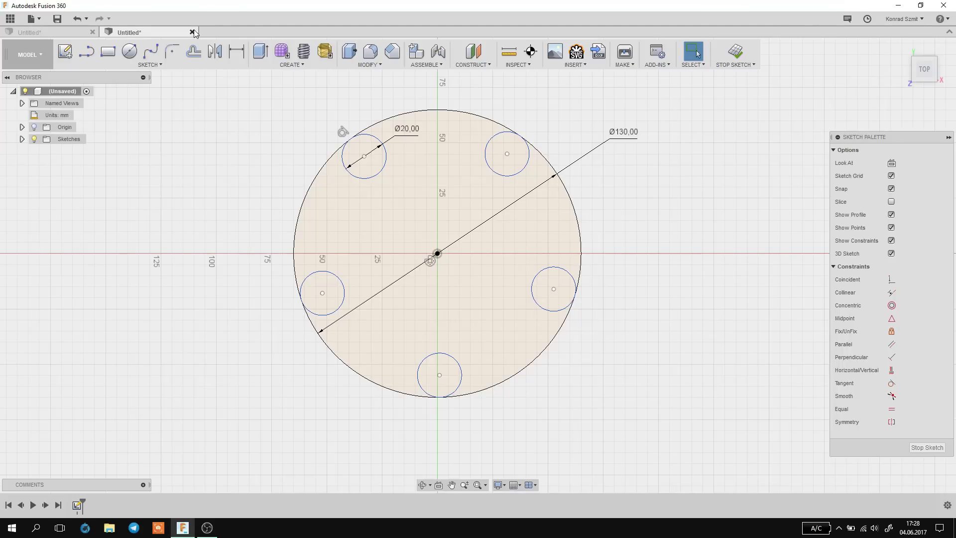
click(193, 32)
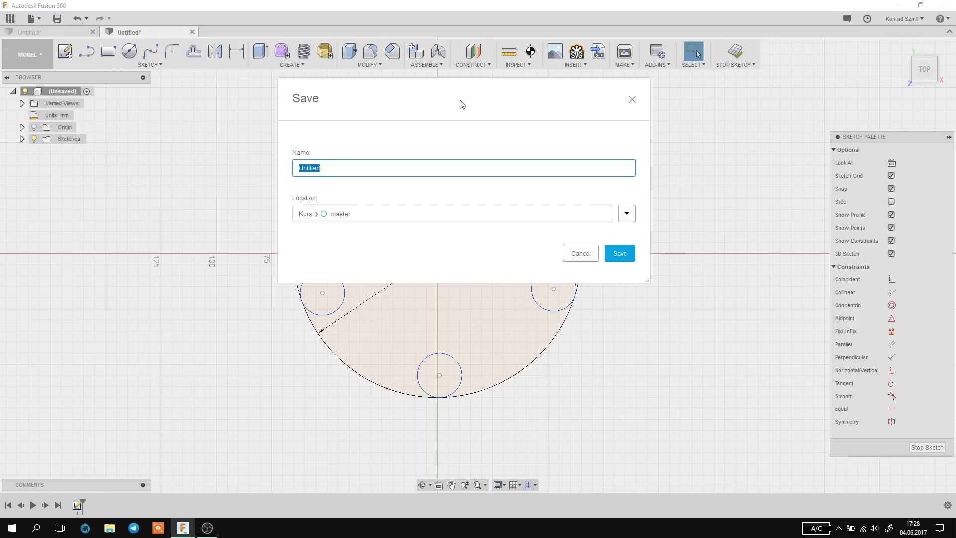
click(632, 100)
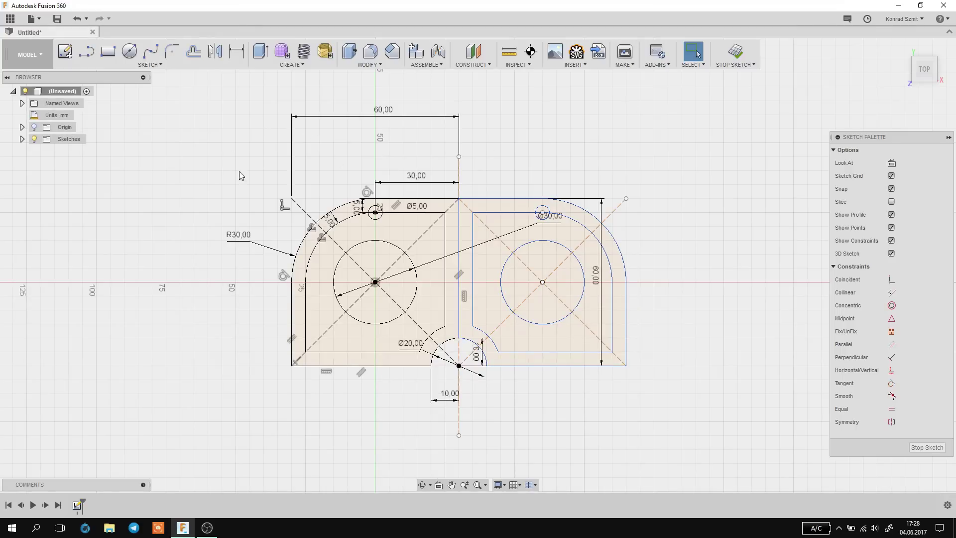
Move the Ø30,00 dimension left of the plate and the Ø20,00 label lower.
click(149, 65)
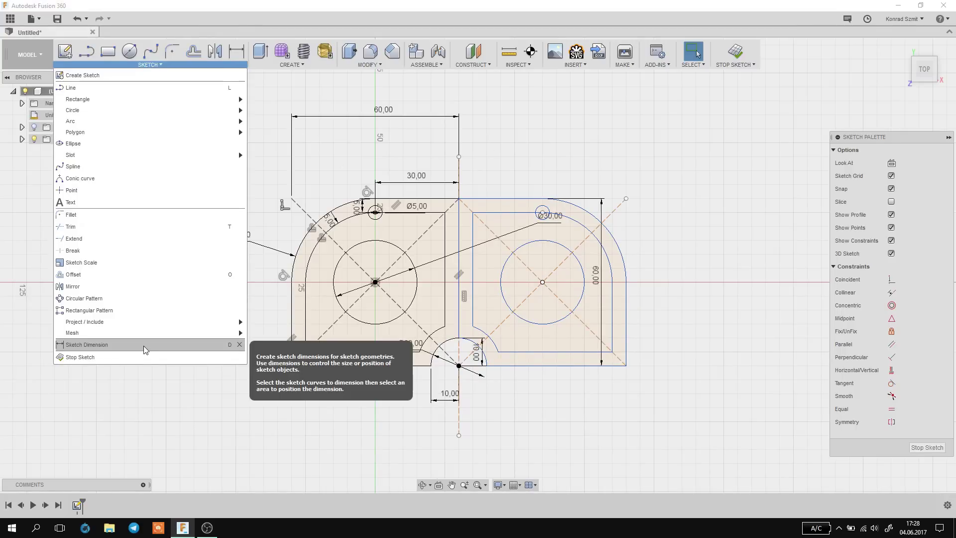
mouse_move(142, 298)
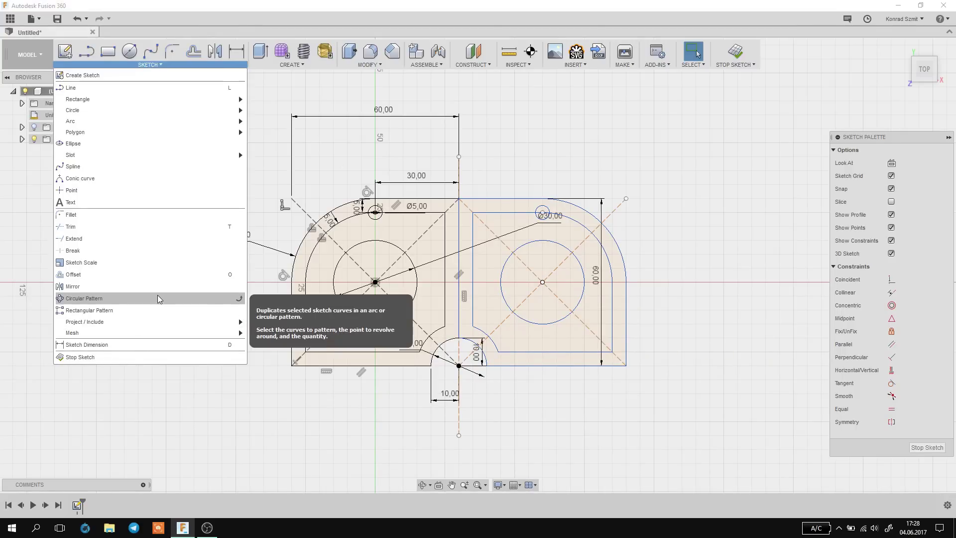
click(584, 145)
scroll(553, 172, up, 3)
scroll(548, 184, down, 3)
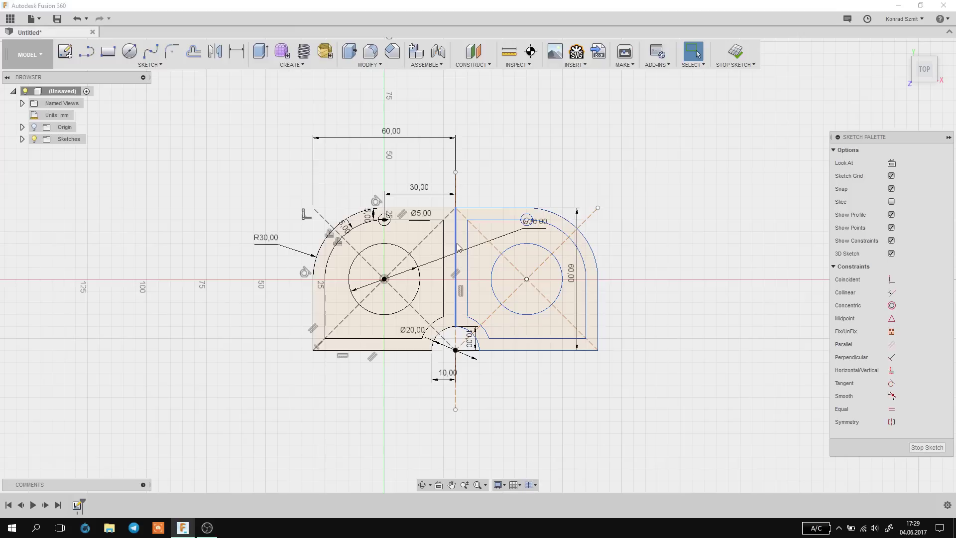
click(548, 223)
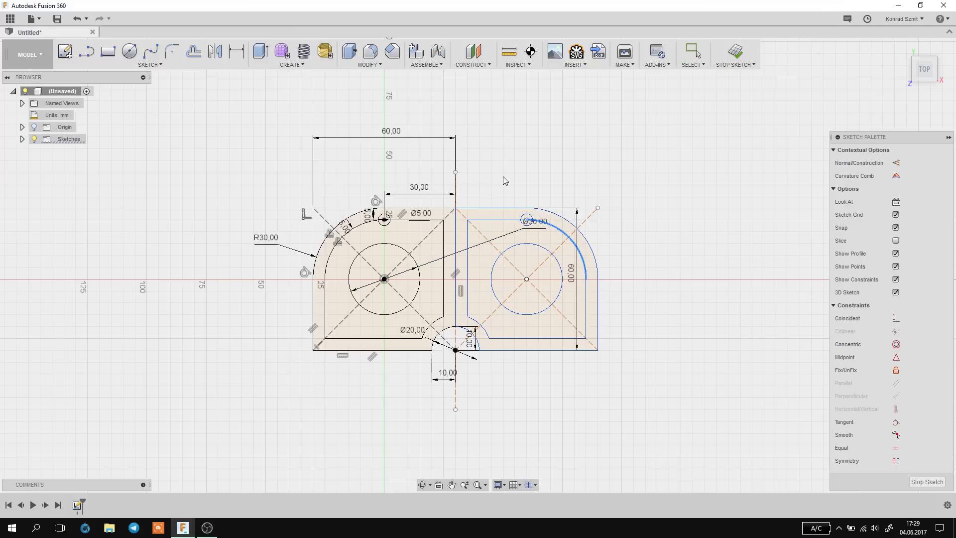
key(Escape)
drag(537, 232, 220, 293)
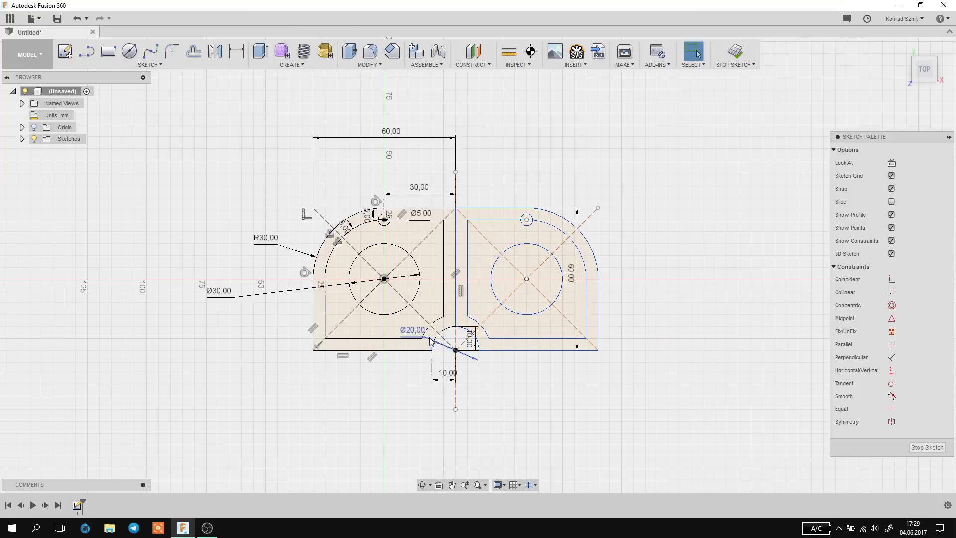
mouse_move(413, 329)
mouse_down()
mouse_move(399, 334)
mouse_move(426, 383)
mouse_up()
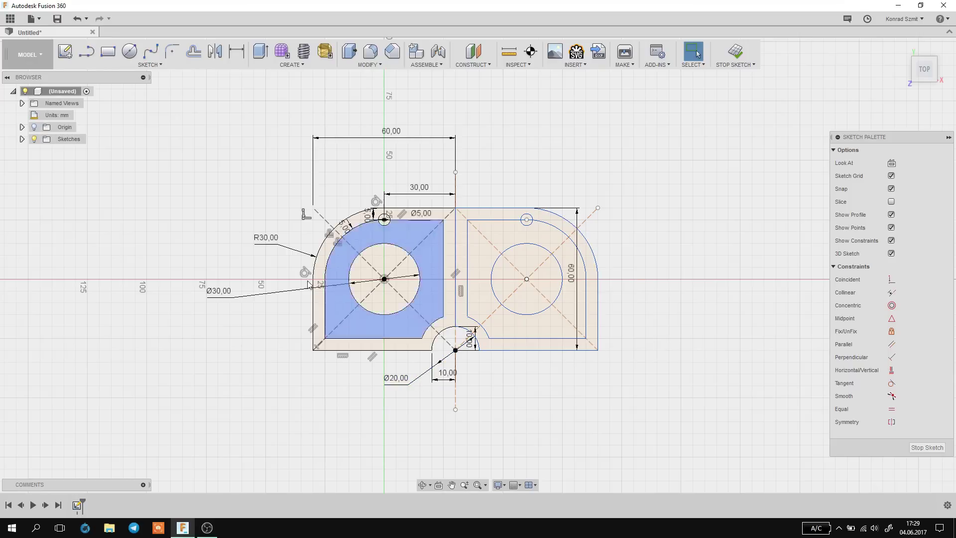
Change the plate's centre hole dimension from Ø30,00 to Ø25.
double_click(227, 293)
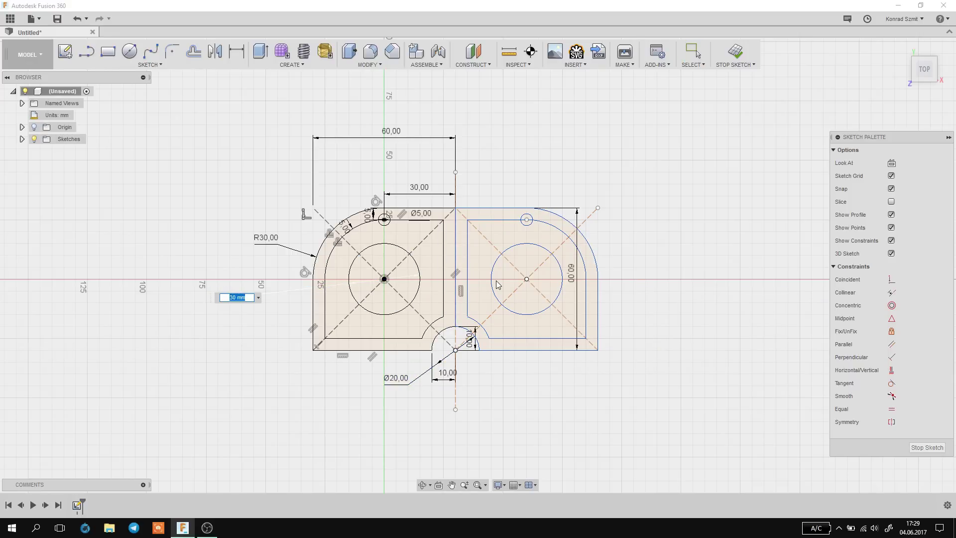
text(25)
key(Return)
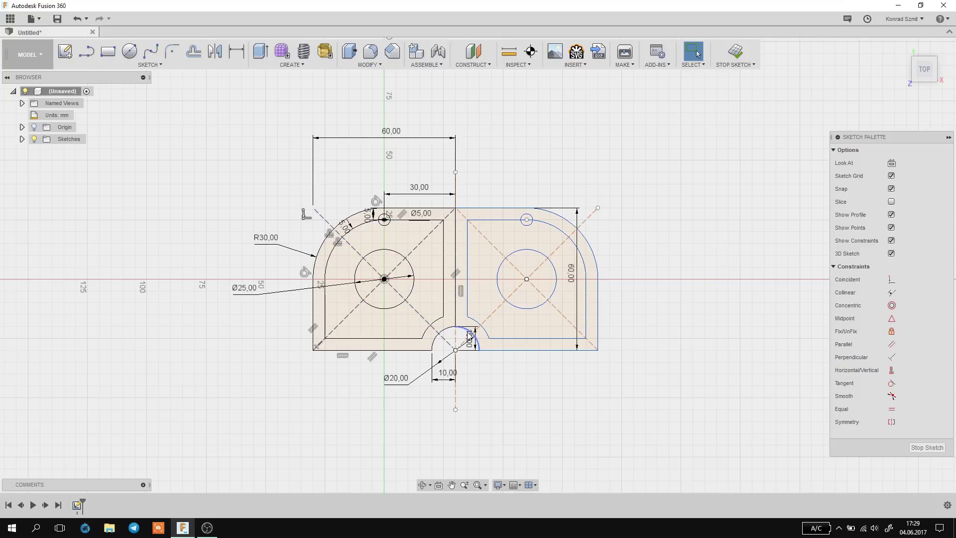
click(472, 347)
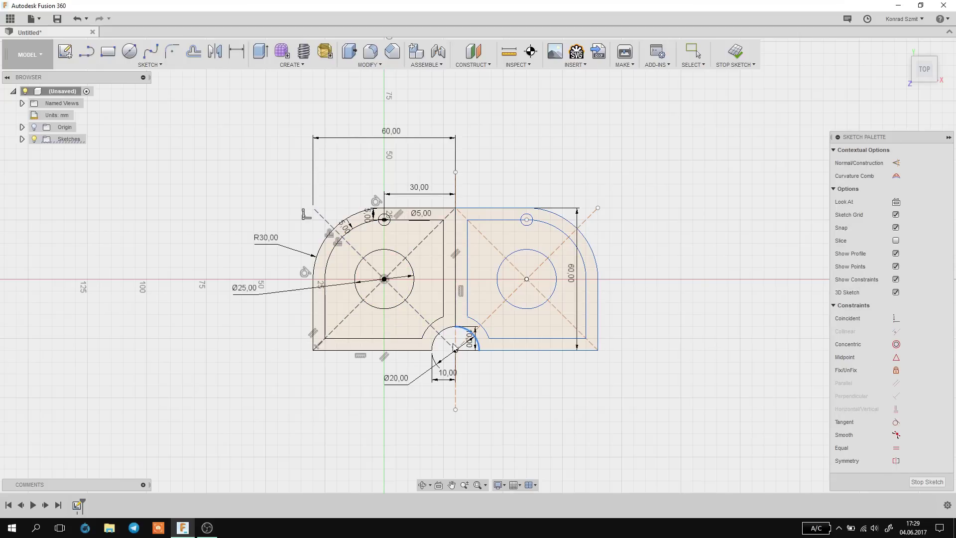
key(Escape)
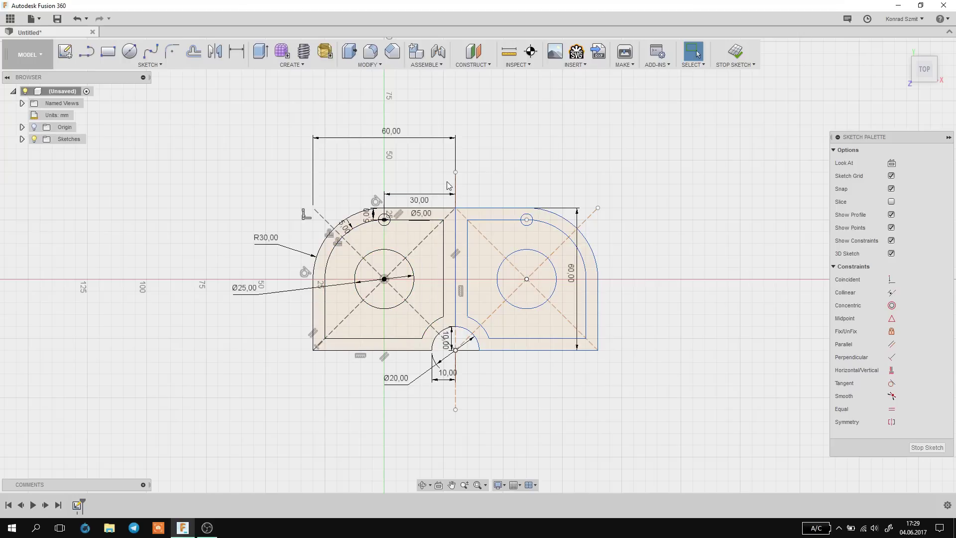
click(150, 64)
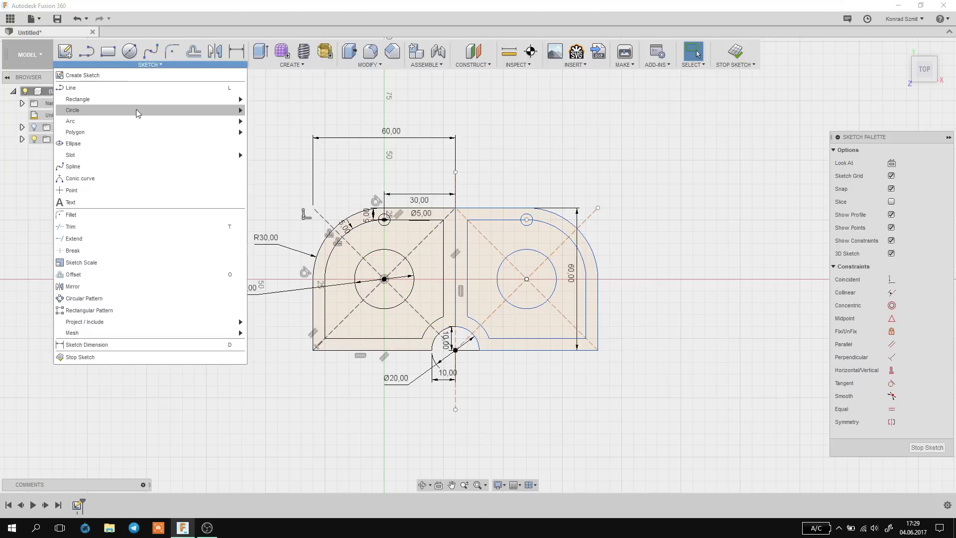